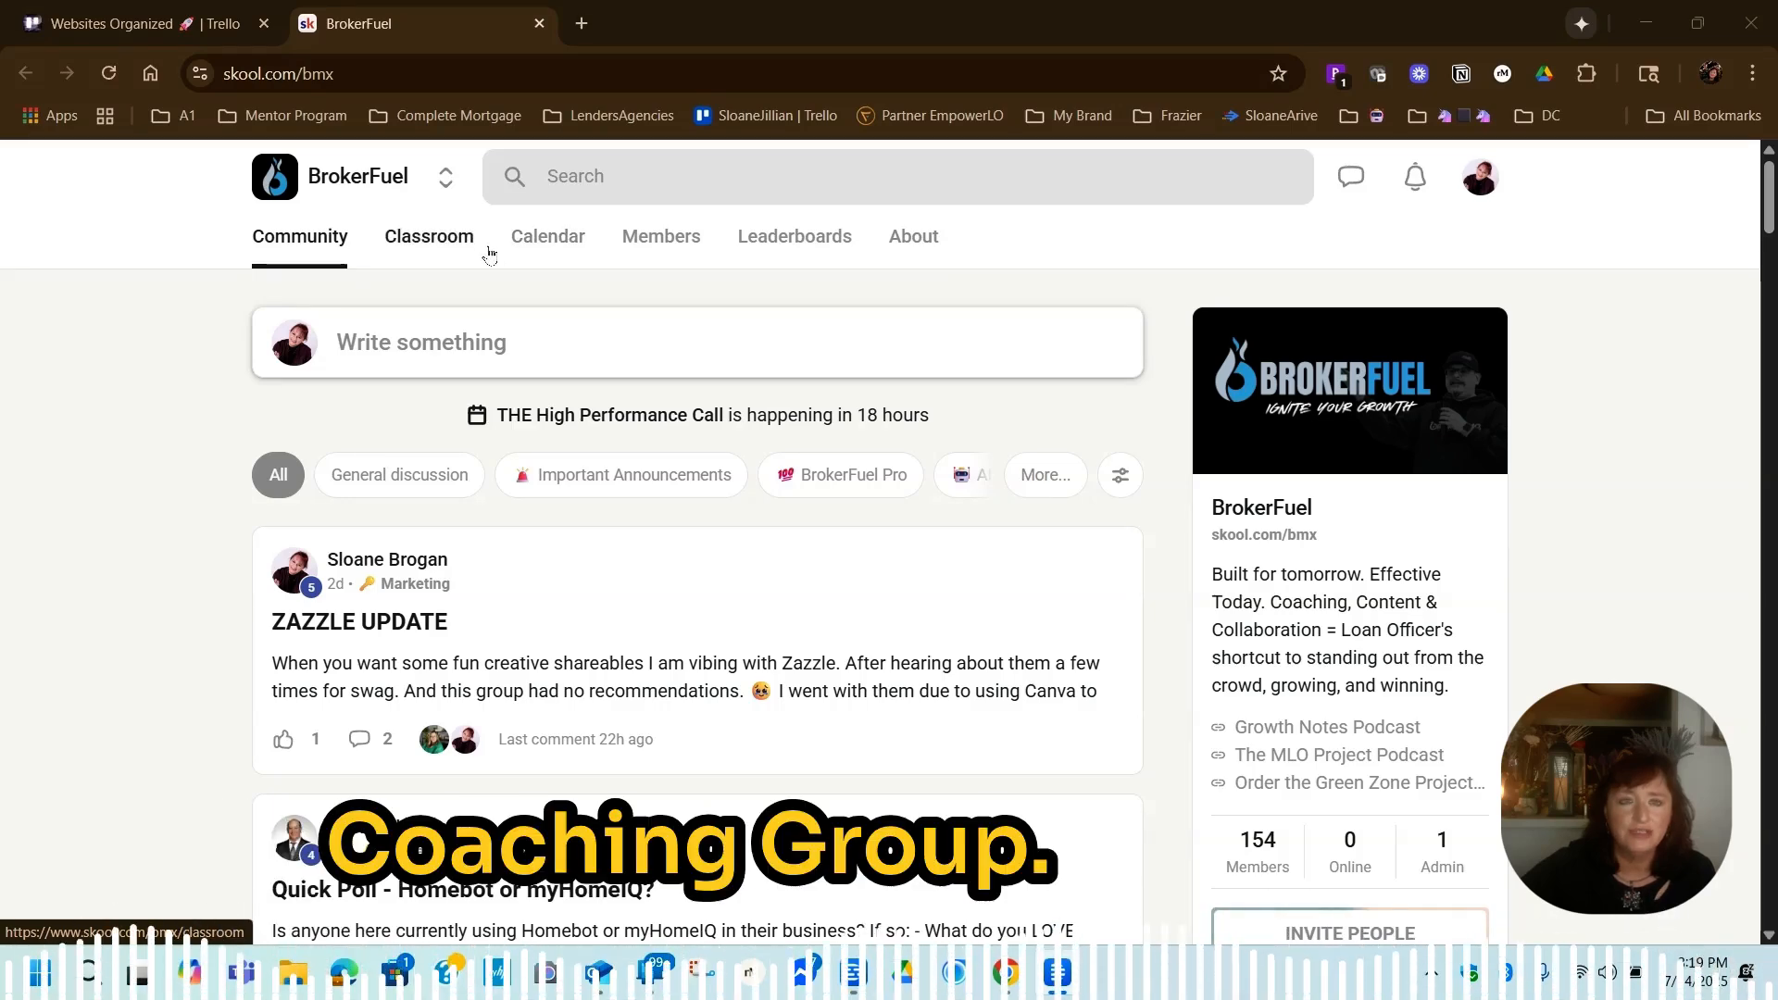
Open the Just Sold Instagram template link from the FUEL Content course in the BrokerFuel classroom
{"action": "left_click", "coordinate": [463, 243]}
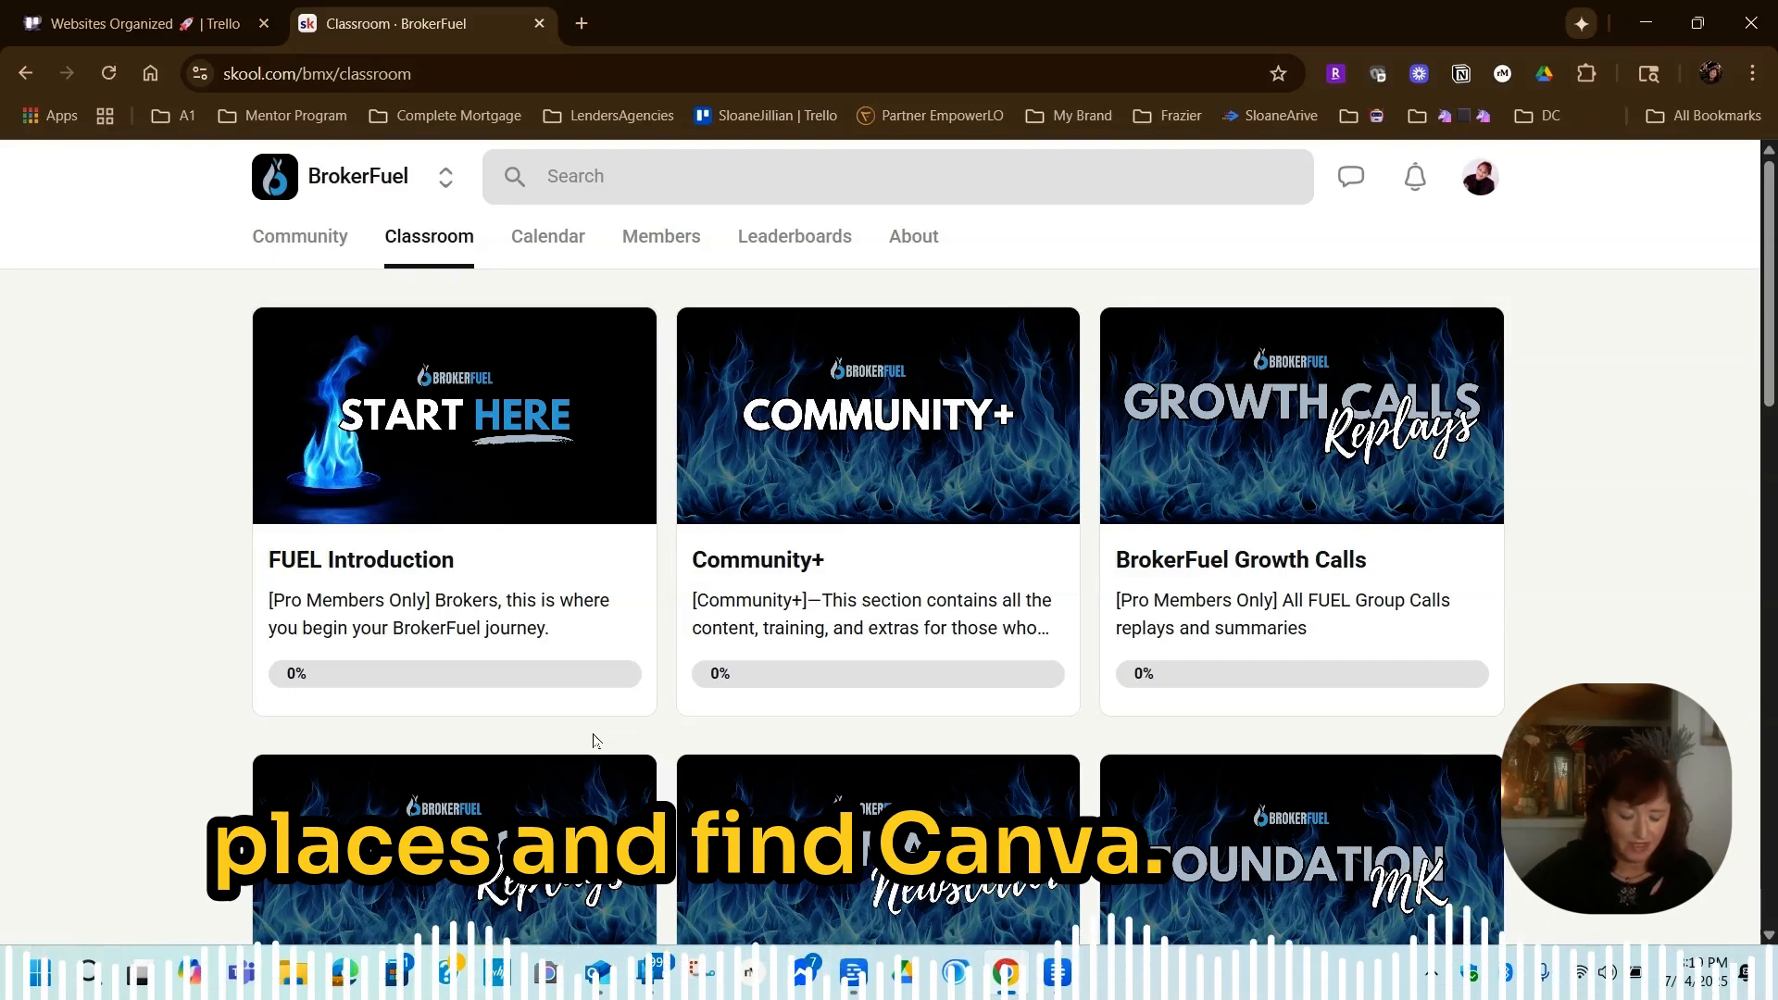
{"action": "scroll", "coordinate": [592, 741], "scroll_direction": "down", "scroll_amount": 3}
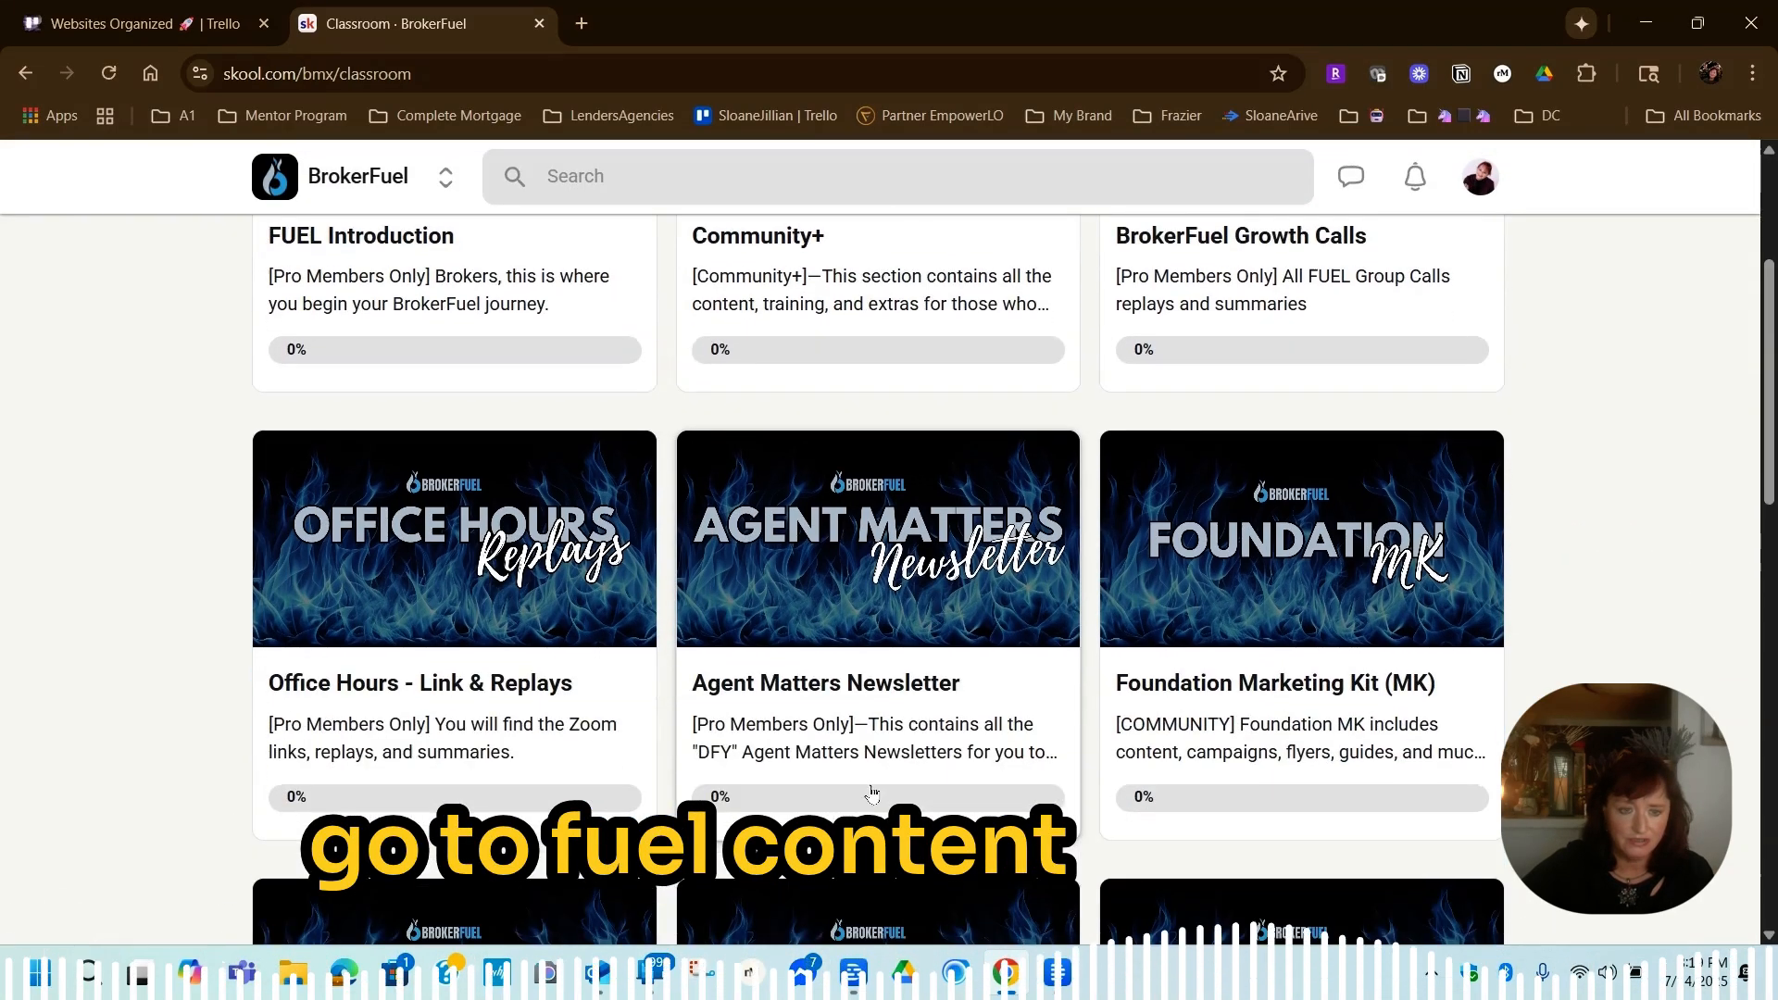
{"action": "scroll", "coordinate": [872, 793], "scroll_direction": "down", "scroll_amount": 3}
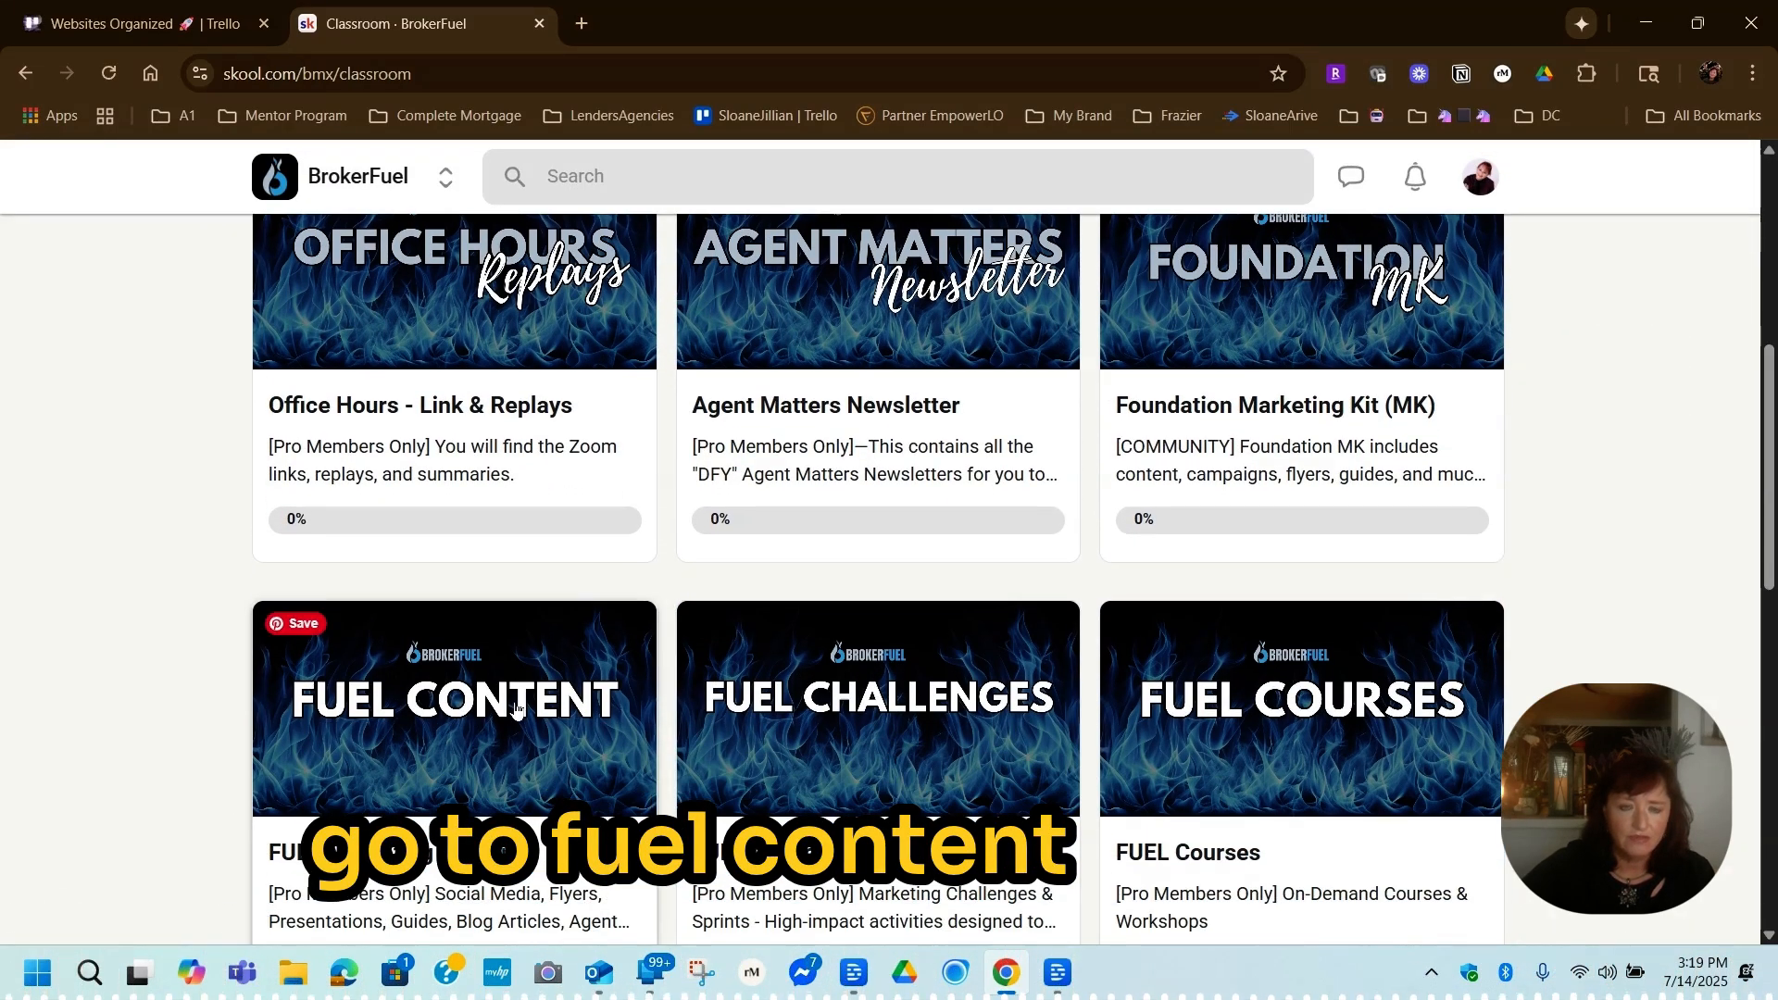
{"action": "left_click", "coordinate": [516, 709]}
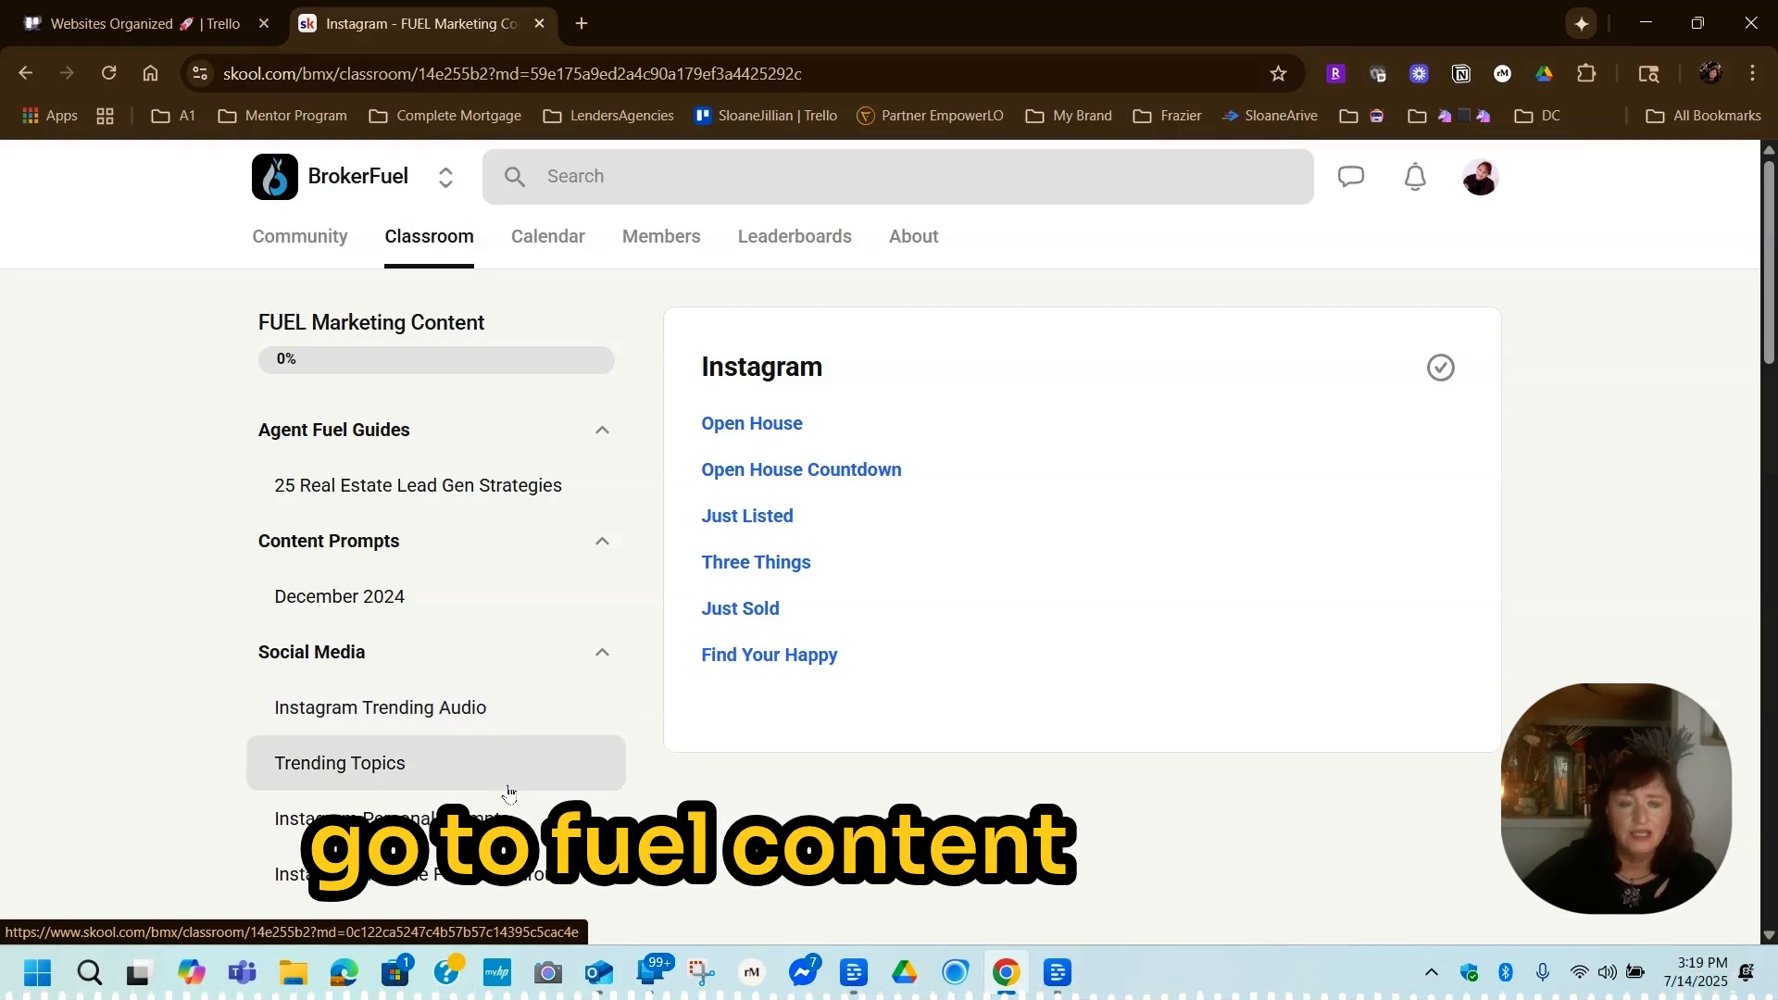
{"action": "left_click", "coordinate": [771, 610]}
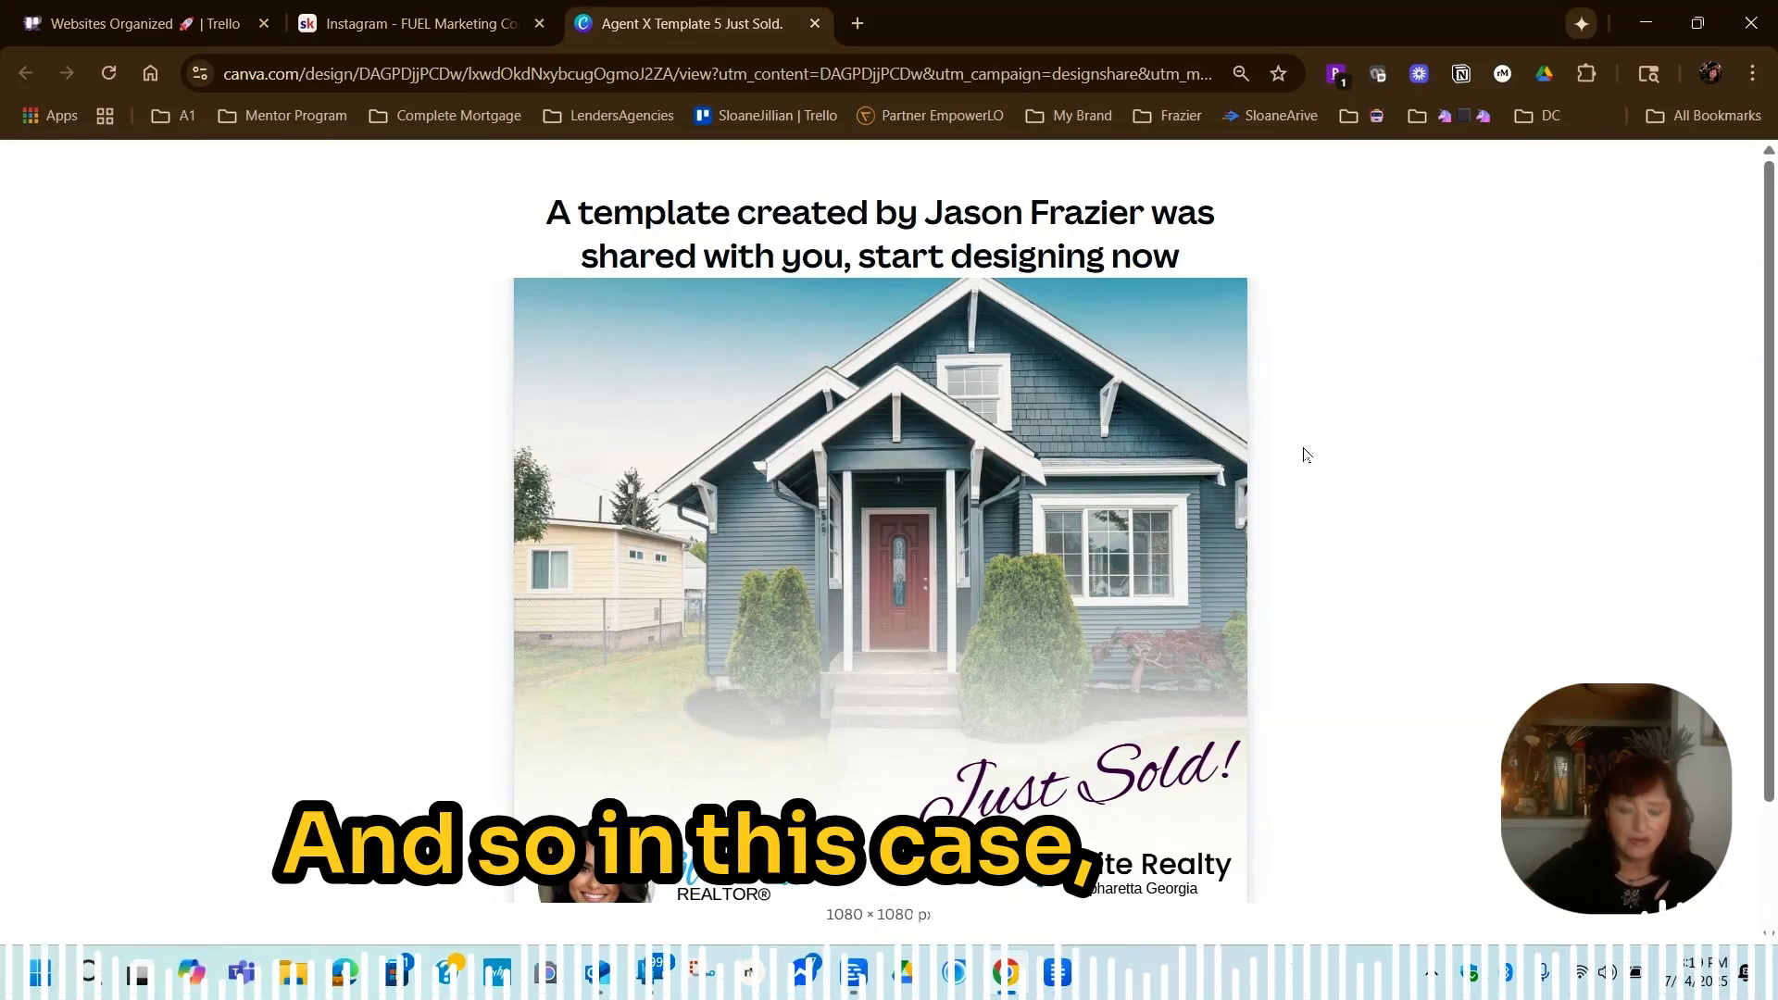
Open the shared Agent X Template 5 Just Sold template as an editable Canva design
{"action": "scroll", "coordinate": [1303, 454], "scroll_direction": "down", "scroll_amount": 2}
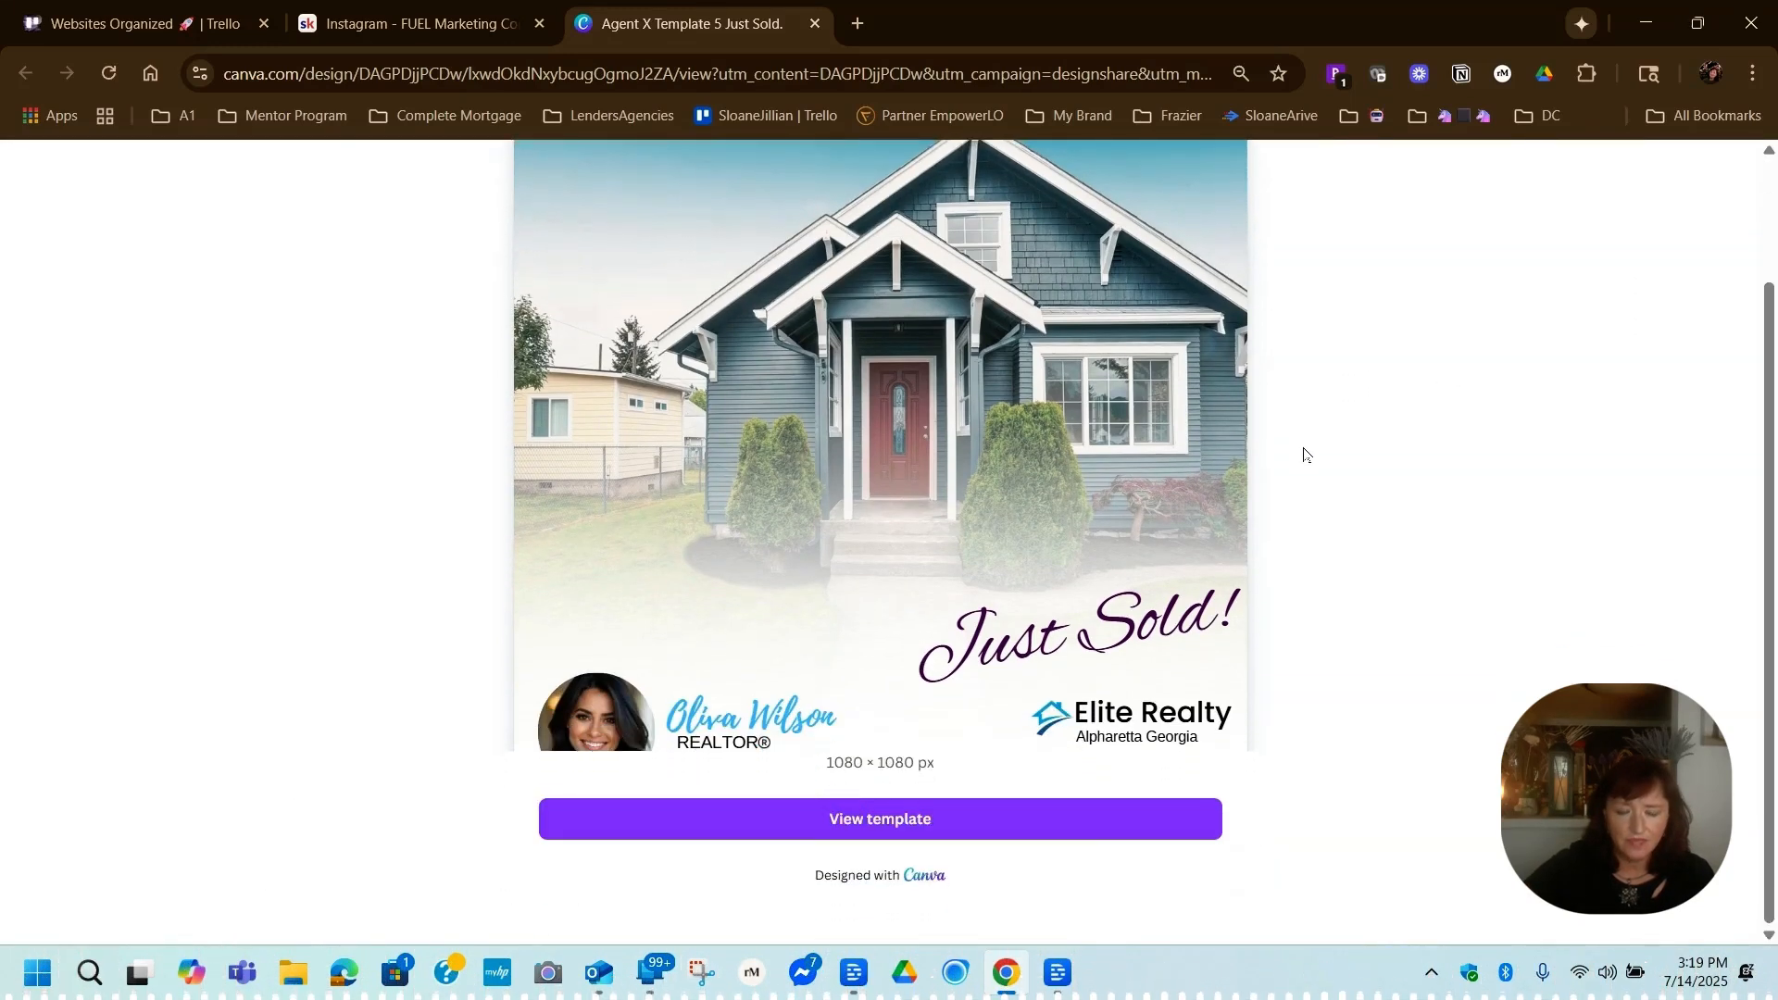
{"action": "left_click", "coordinate": [898, 820]}
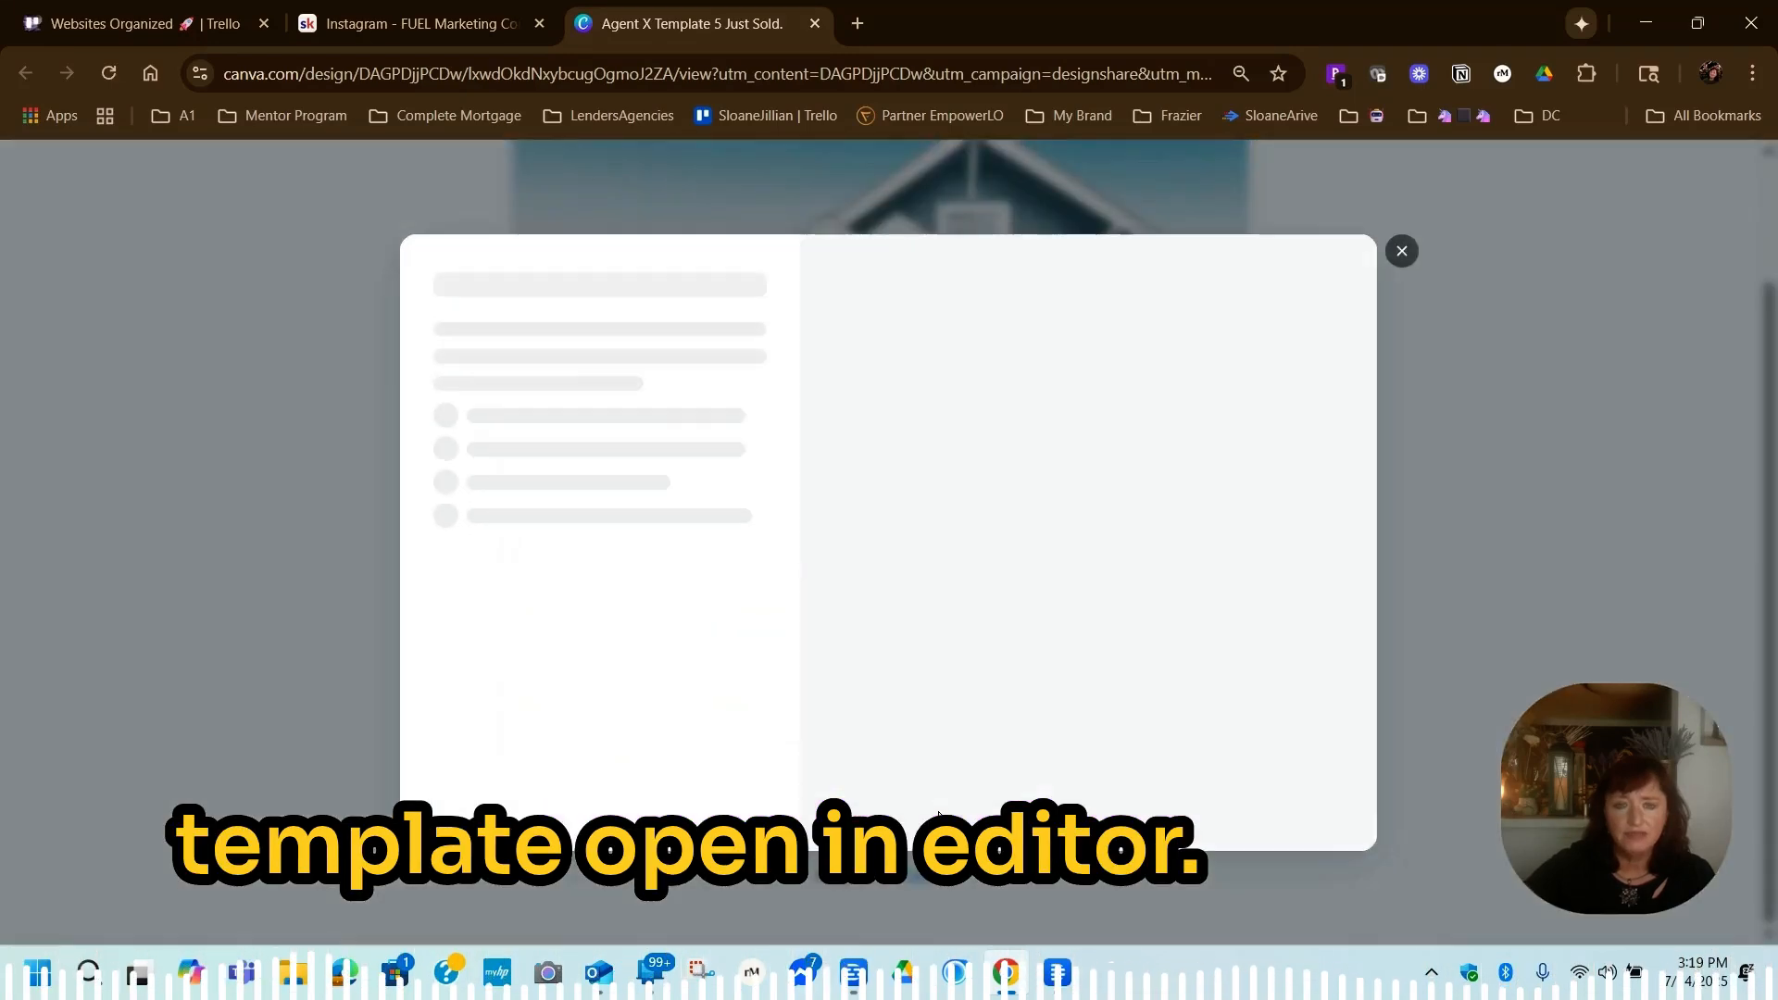
{"action": "left_click", "coordinate": [593, 412]}
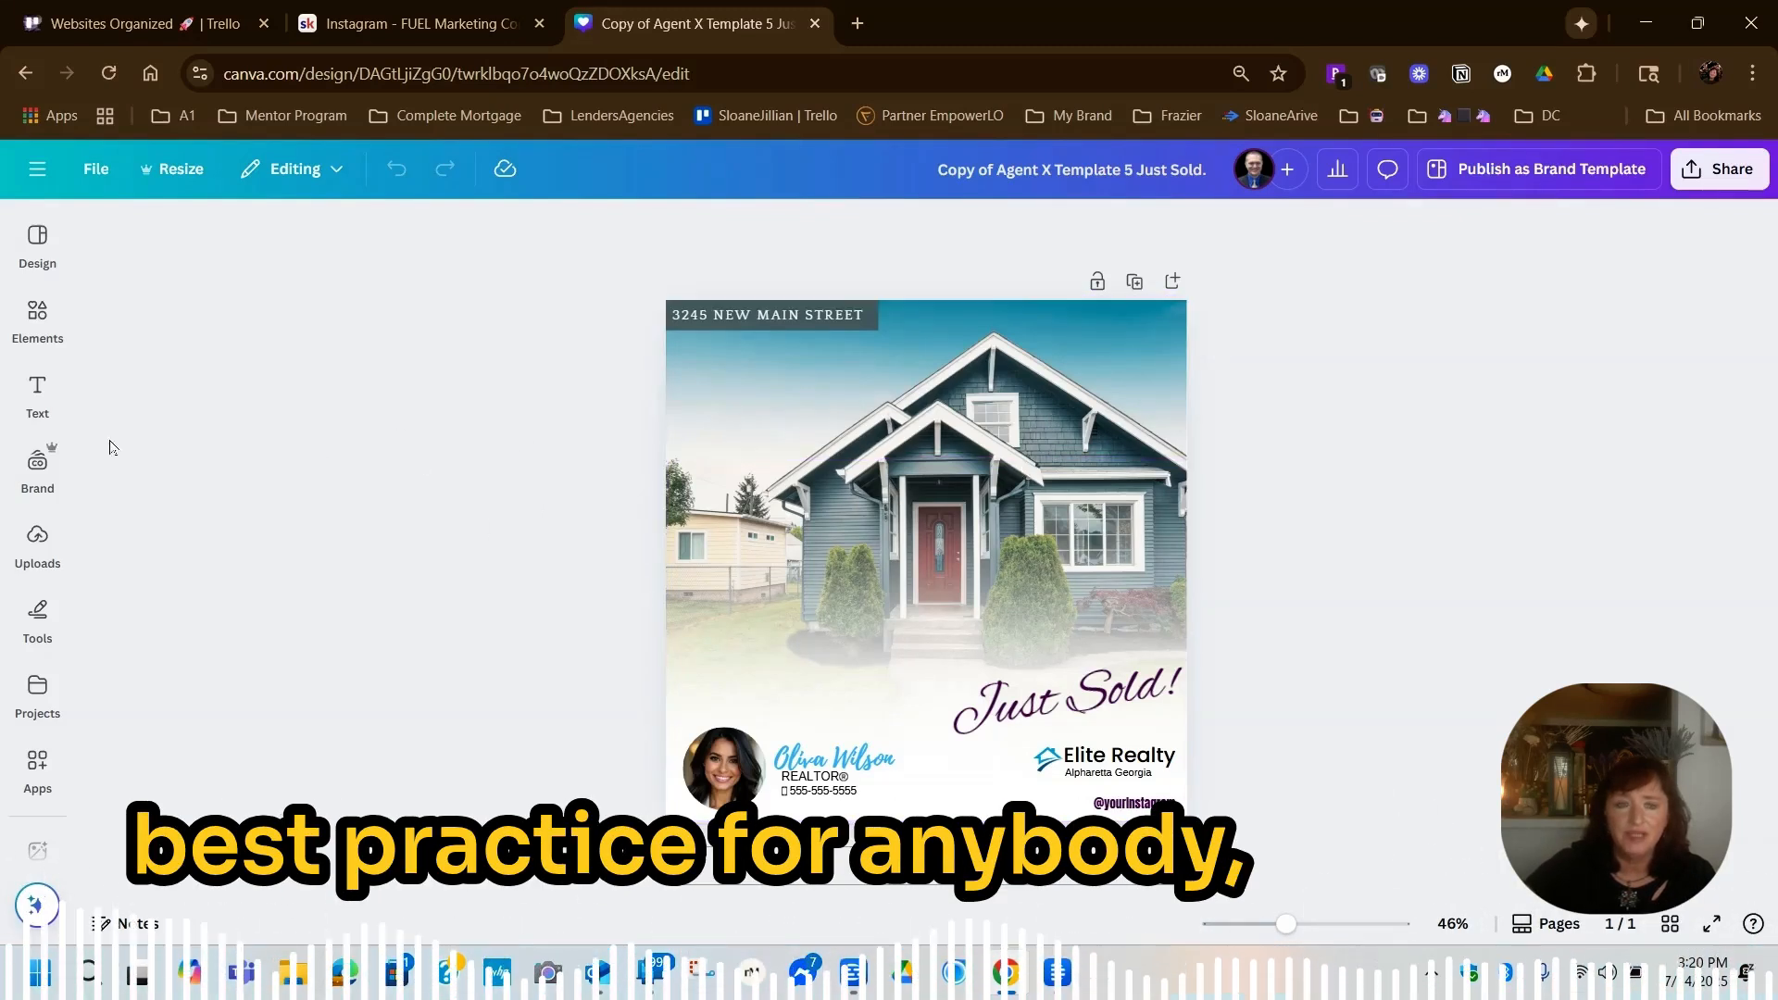
Make a copy of the design and rename the copy Master1-OpenHouse
{"action": "left_click", "coordinate": [94, 170]}
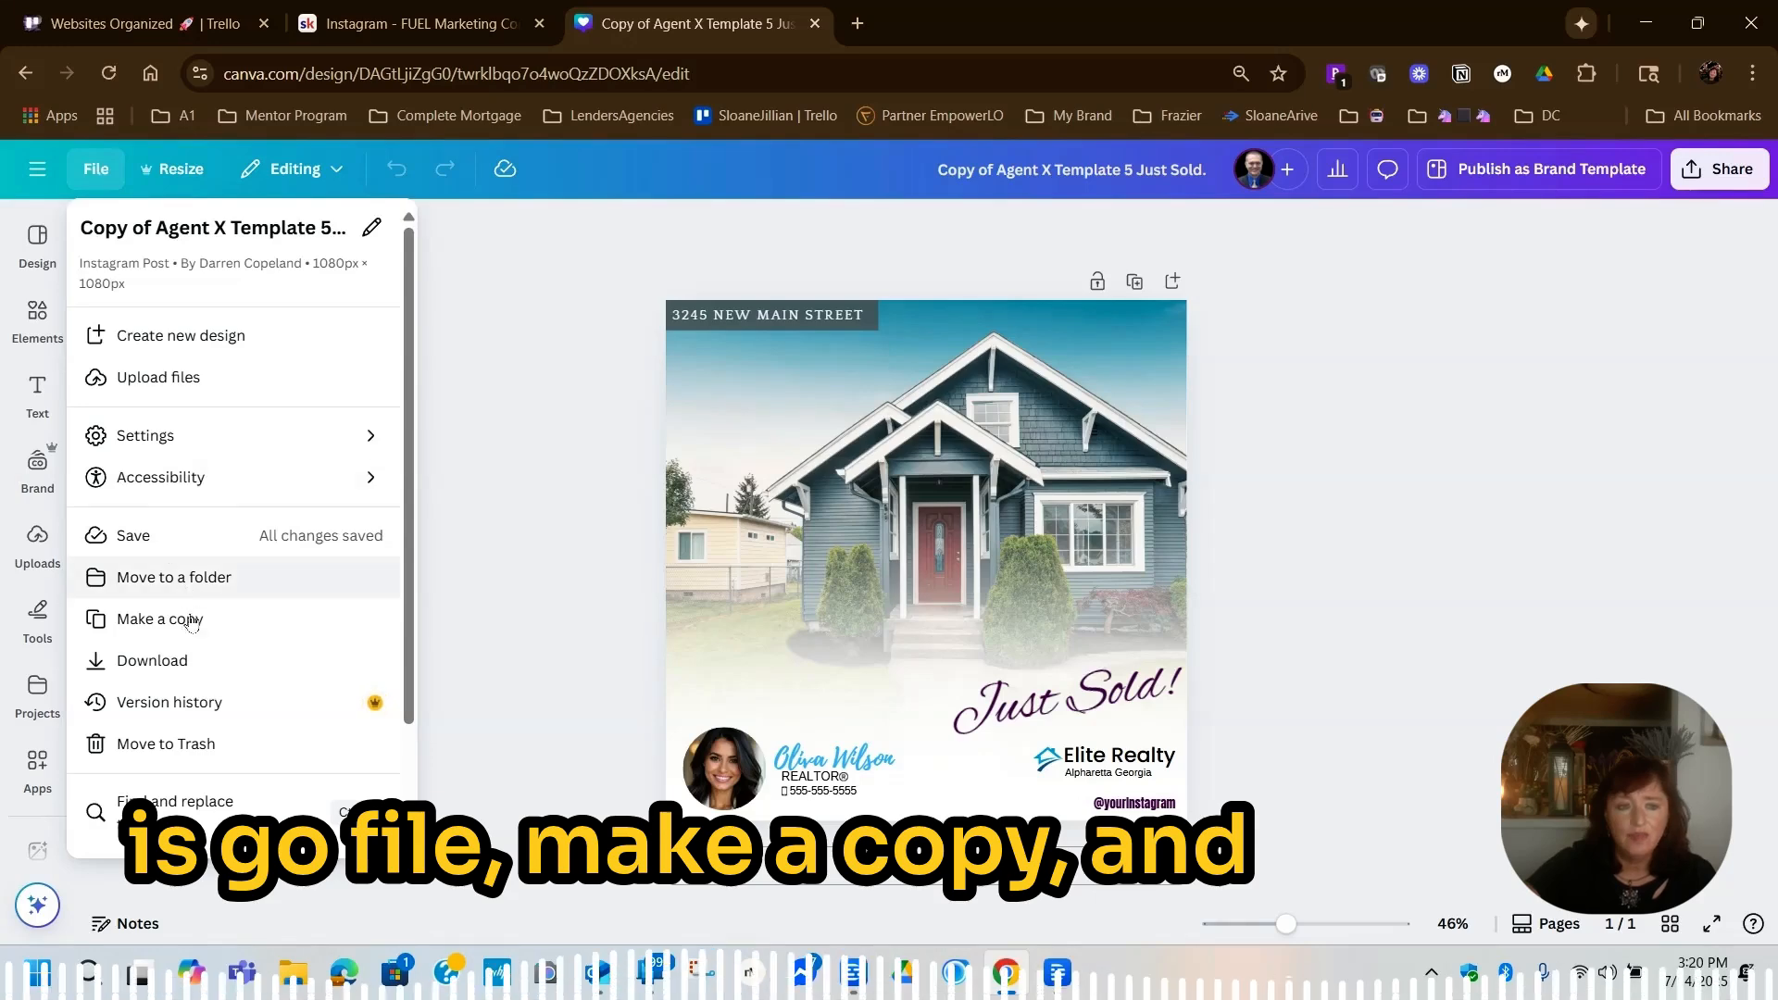
{"action": "left_click", "coordinate": [192, 621]}
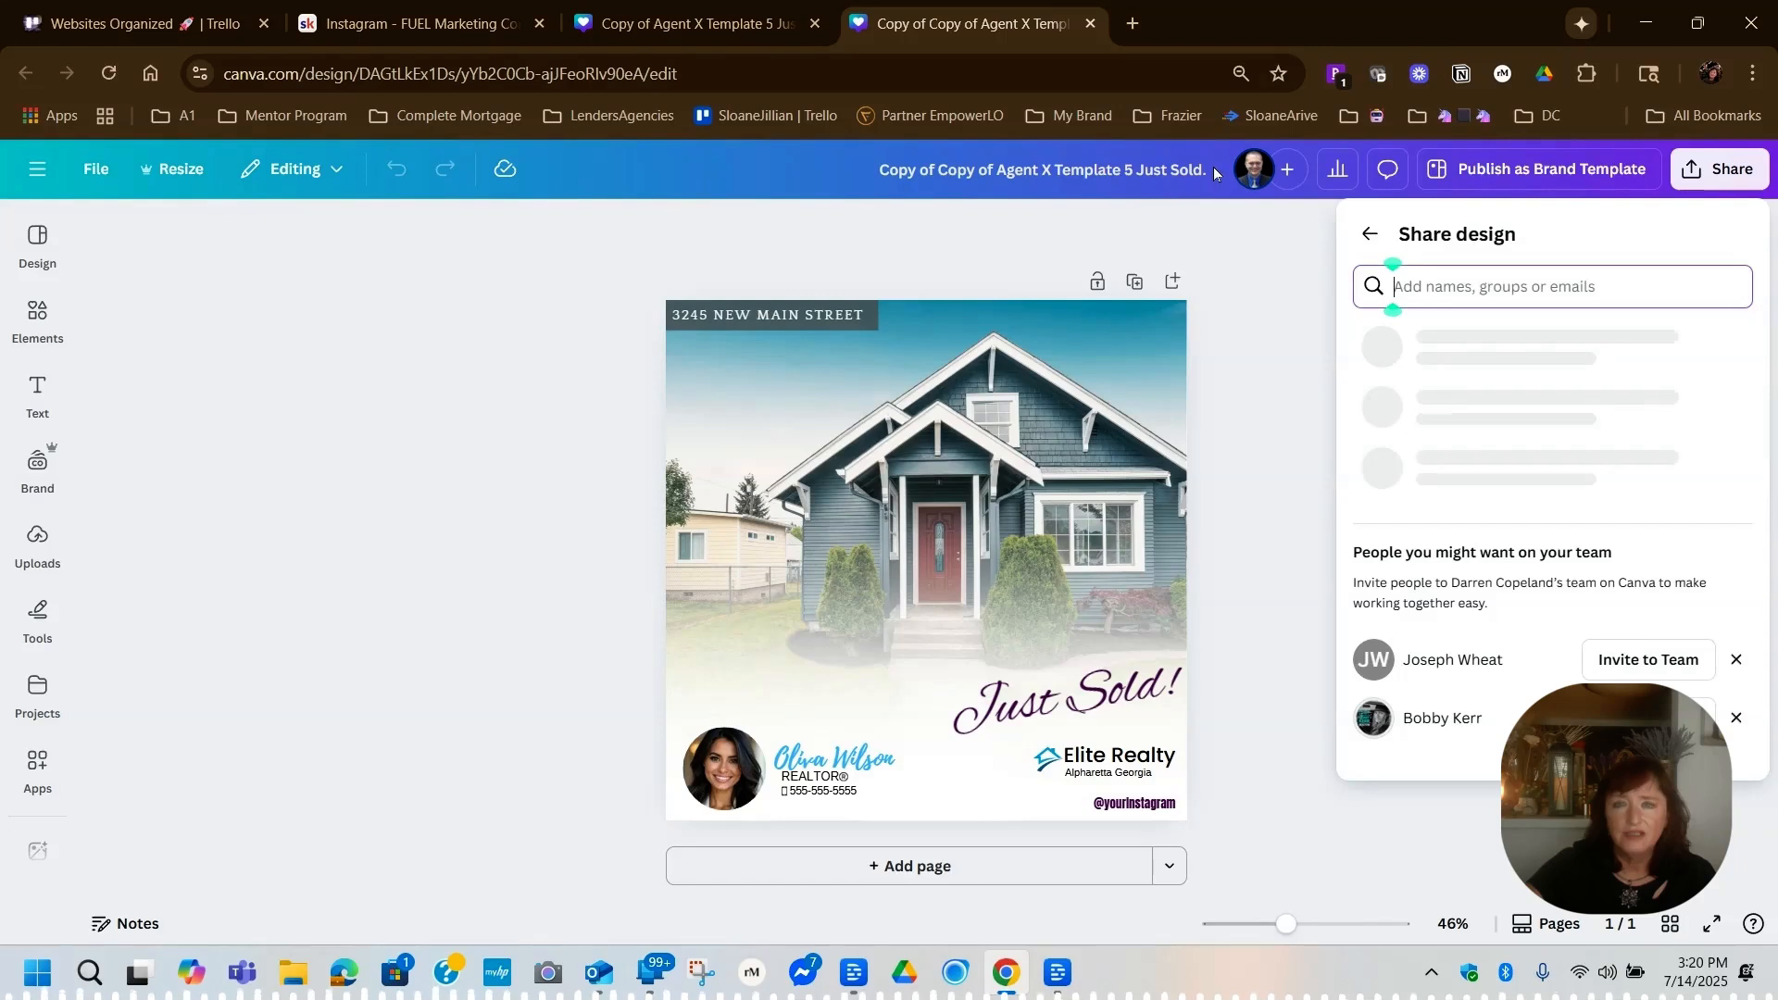
{"action": "double_click", "coordinate": [1045, 171]}
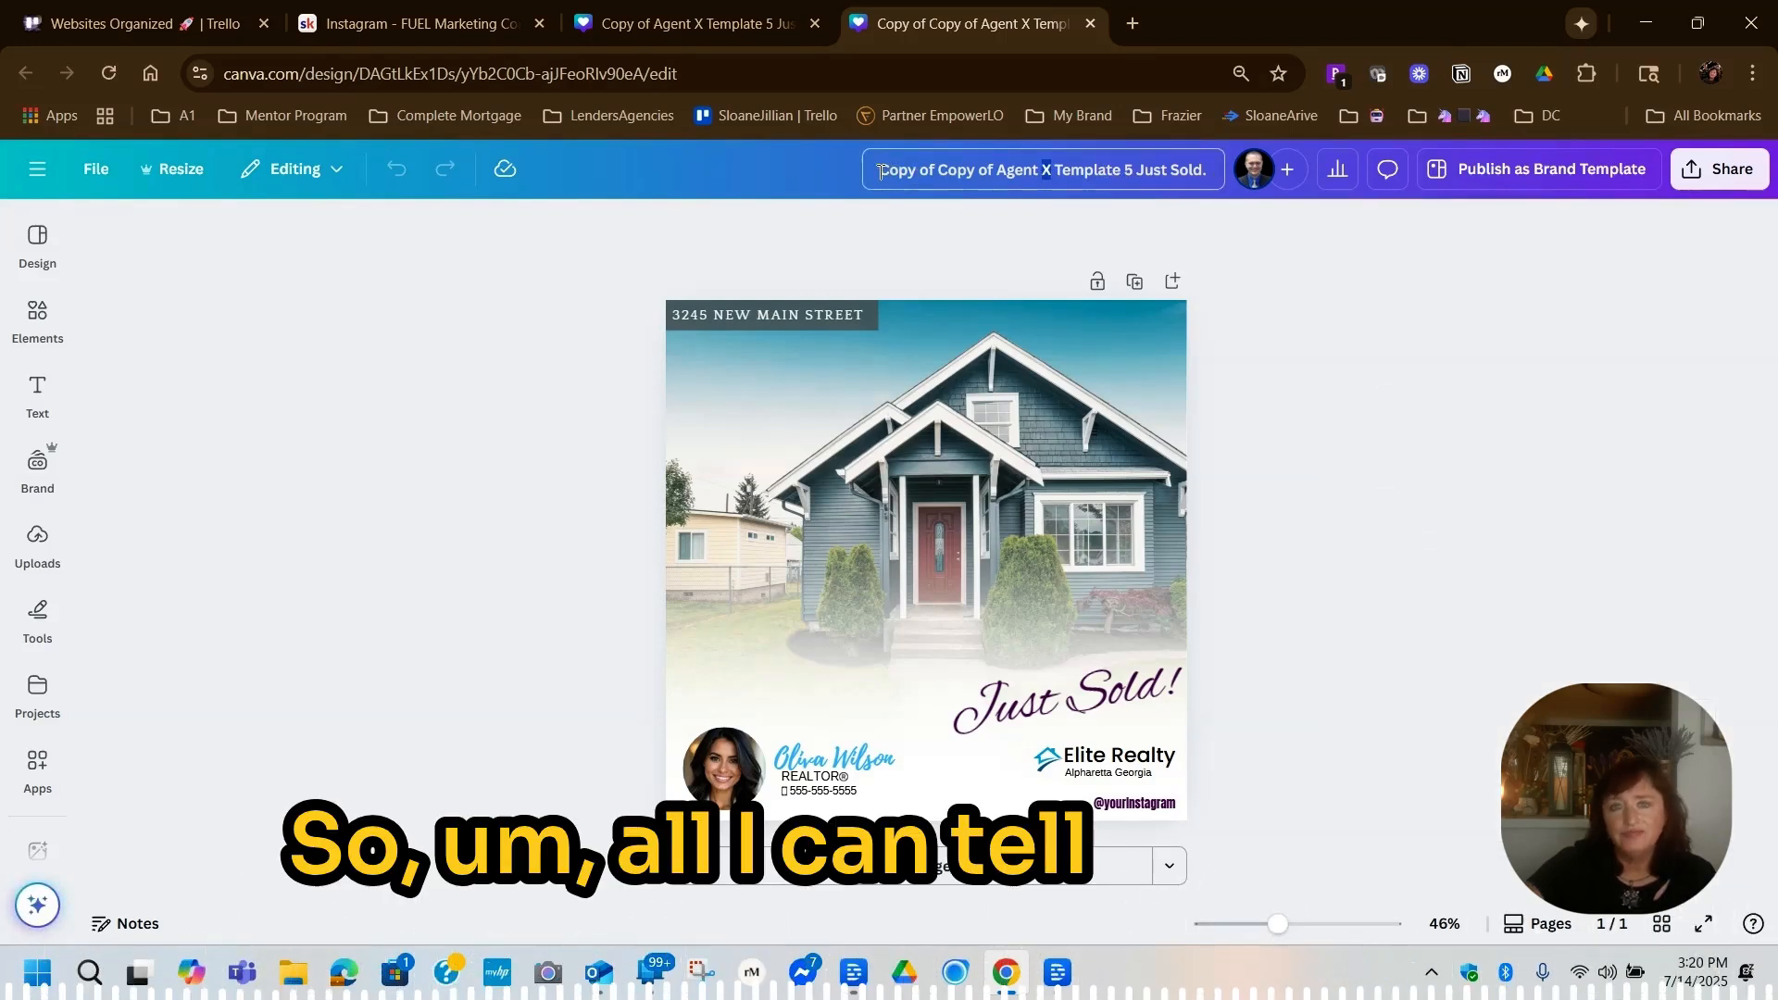
{"action": "left_click_drag", "start_coordinate": [879, 171], "coordinate": [1197, 173]}
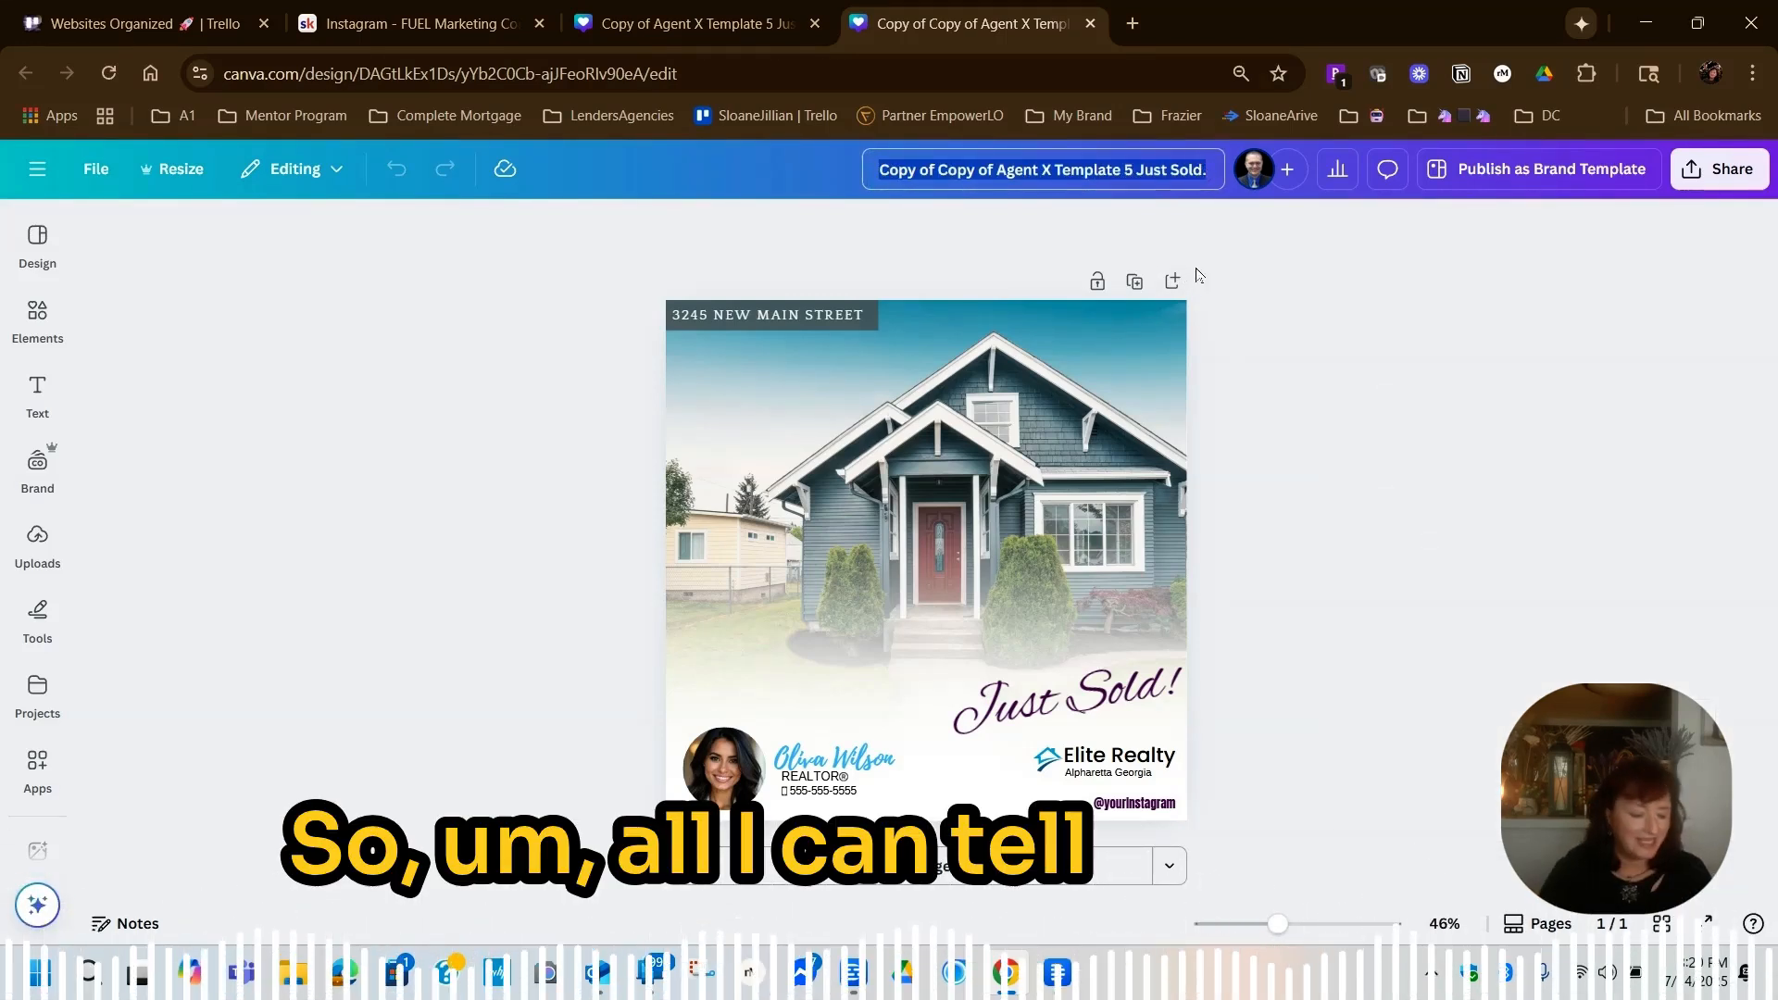
{"action": "type", "text": "Master"}
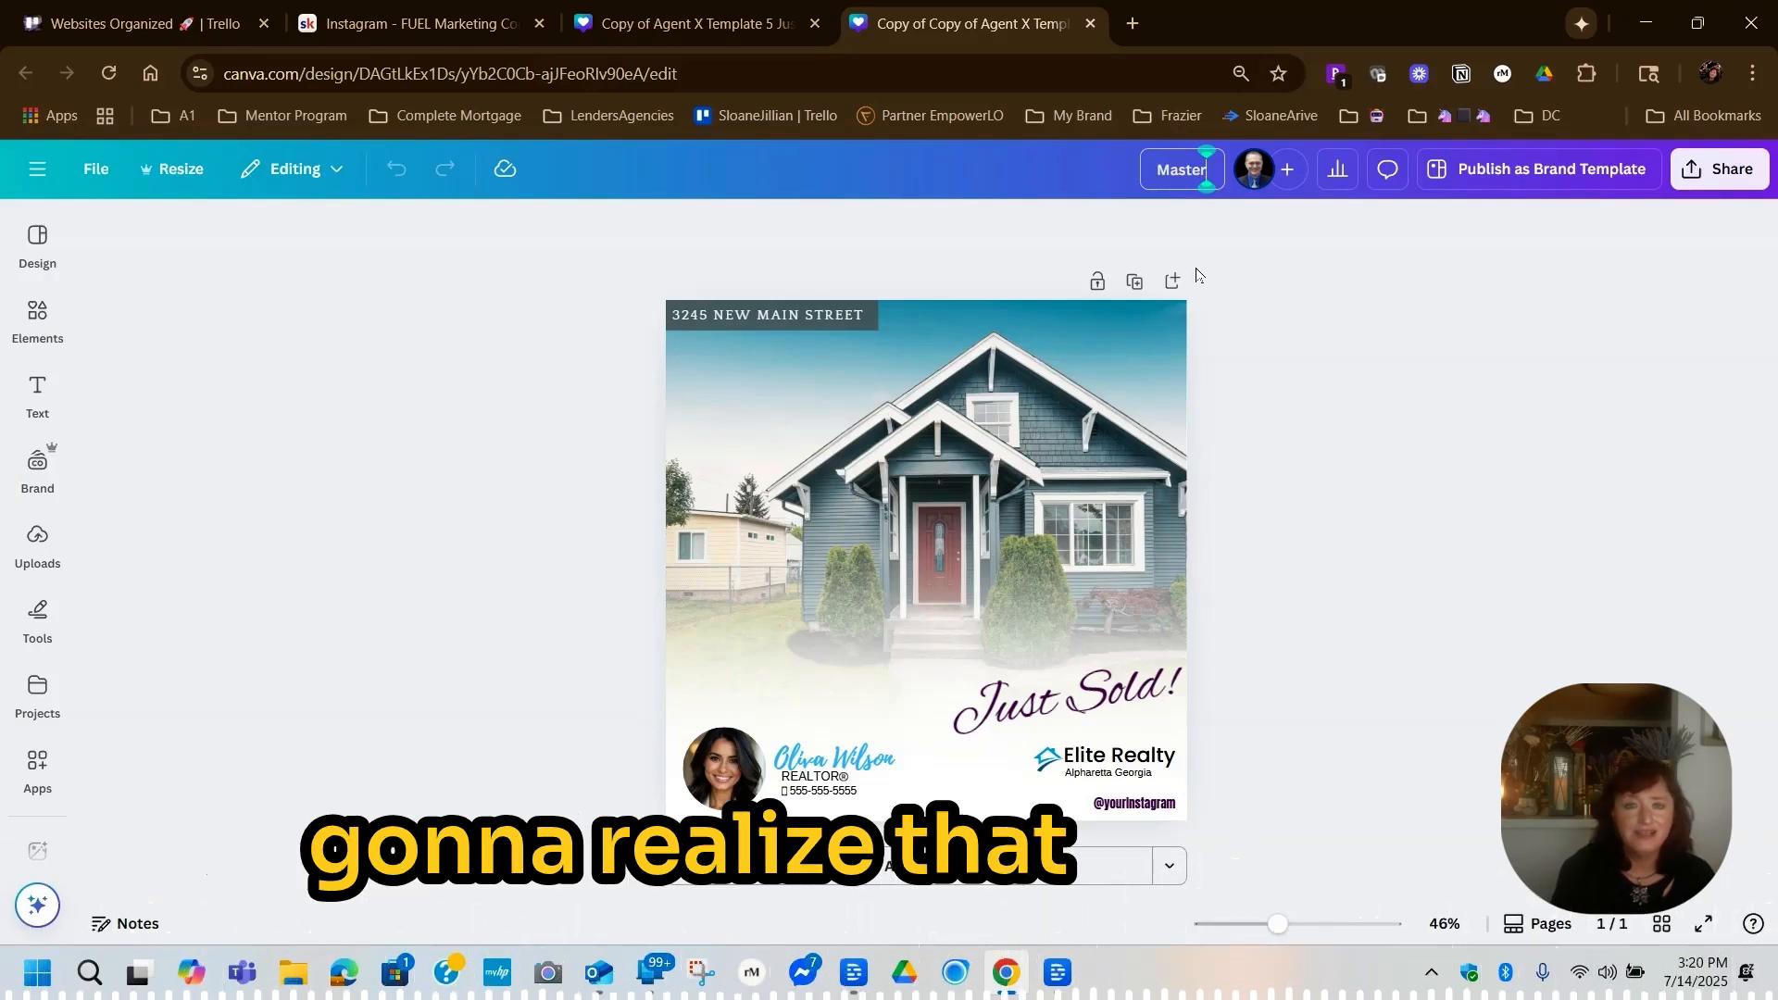
{"action": "type", "text": "1-"}
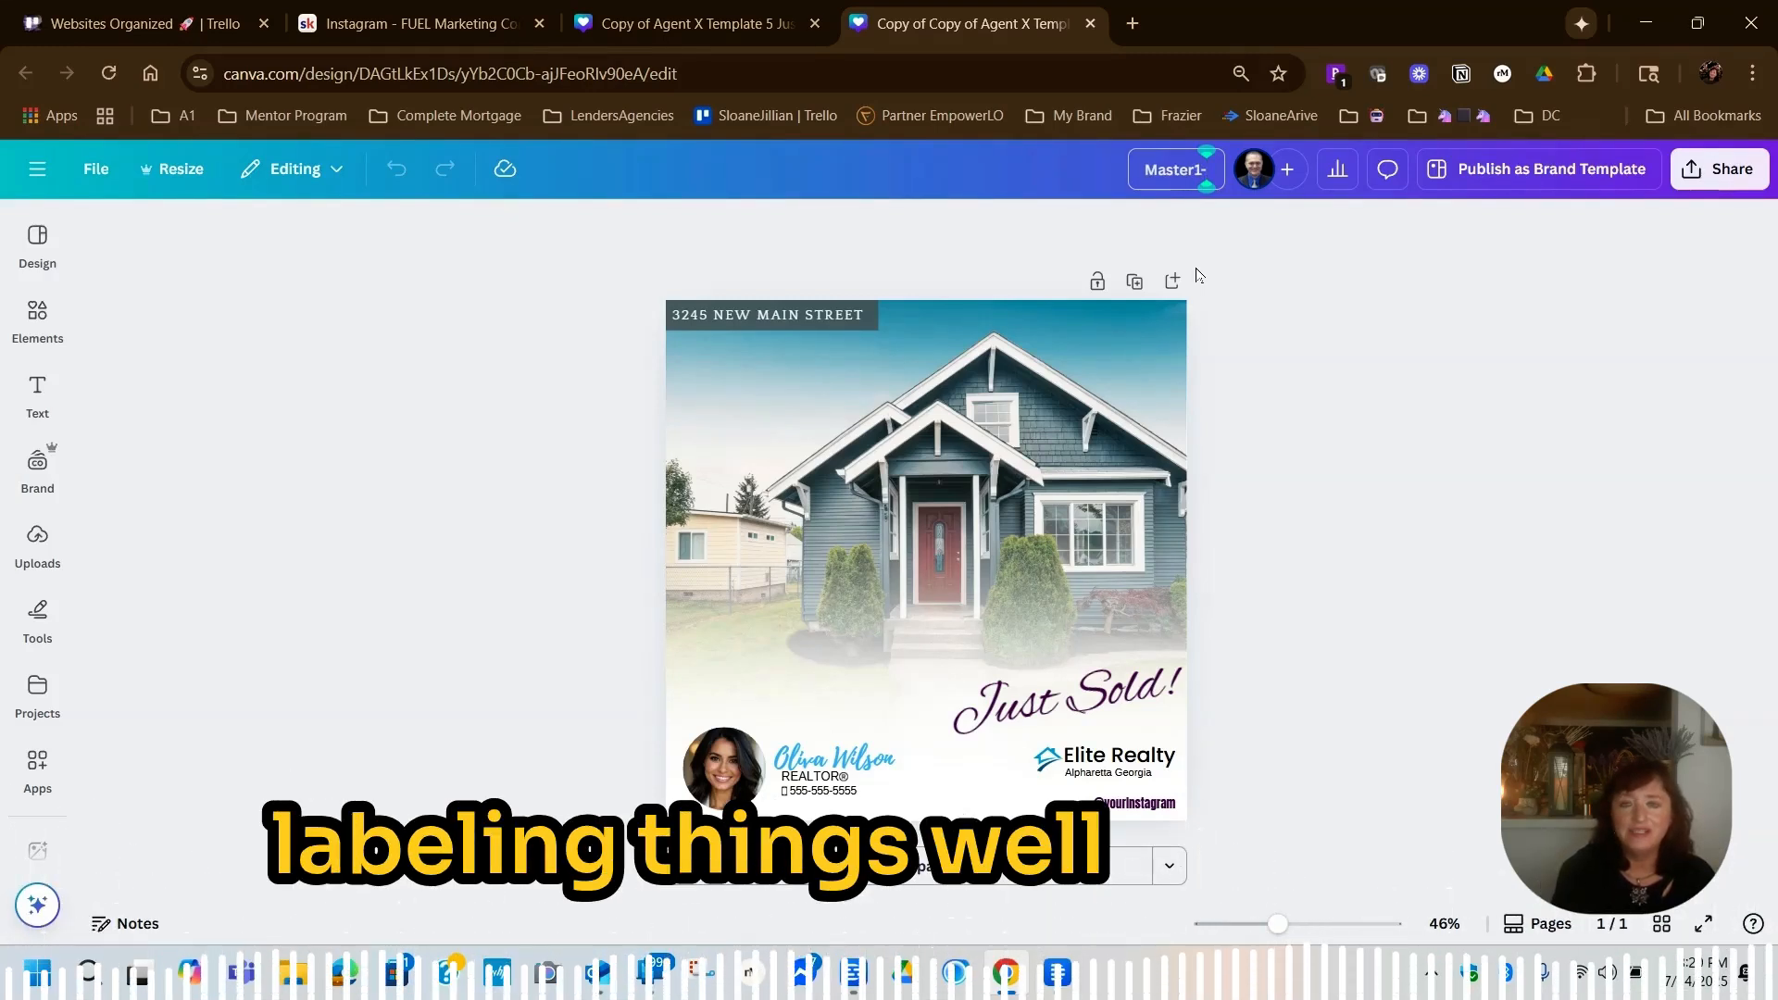
{"action": "type", "text": "OpenHou"}
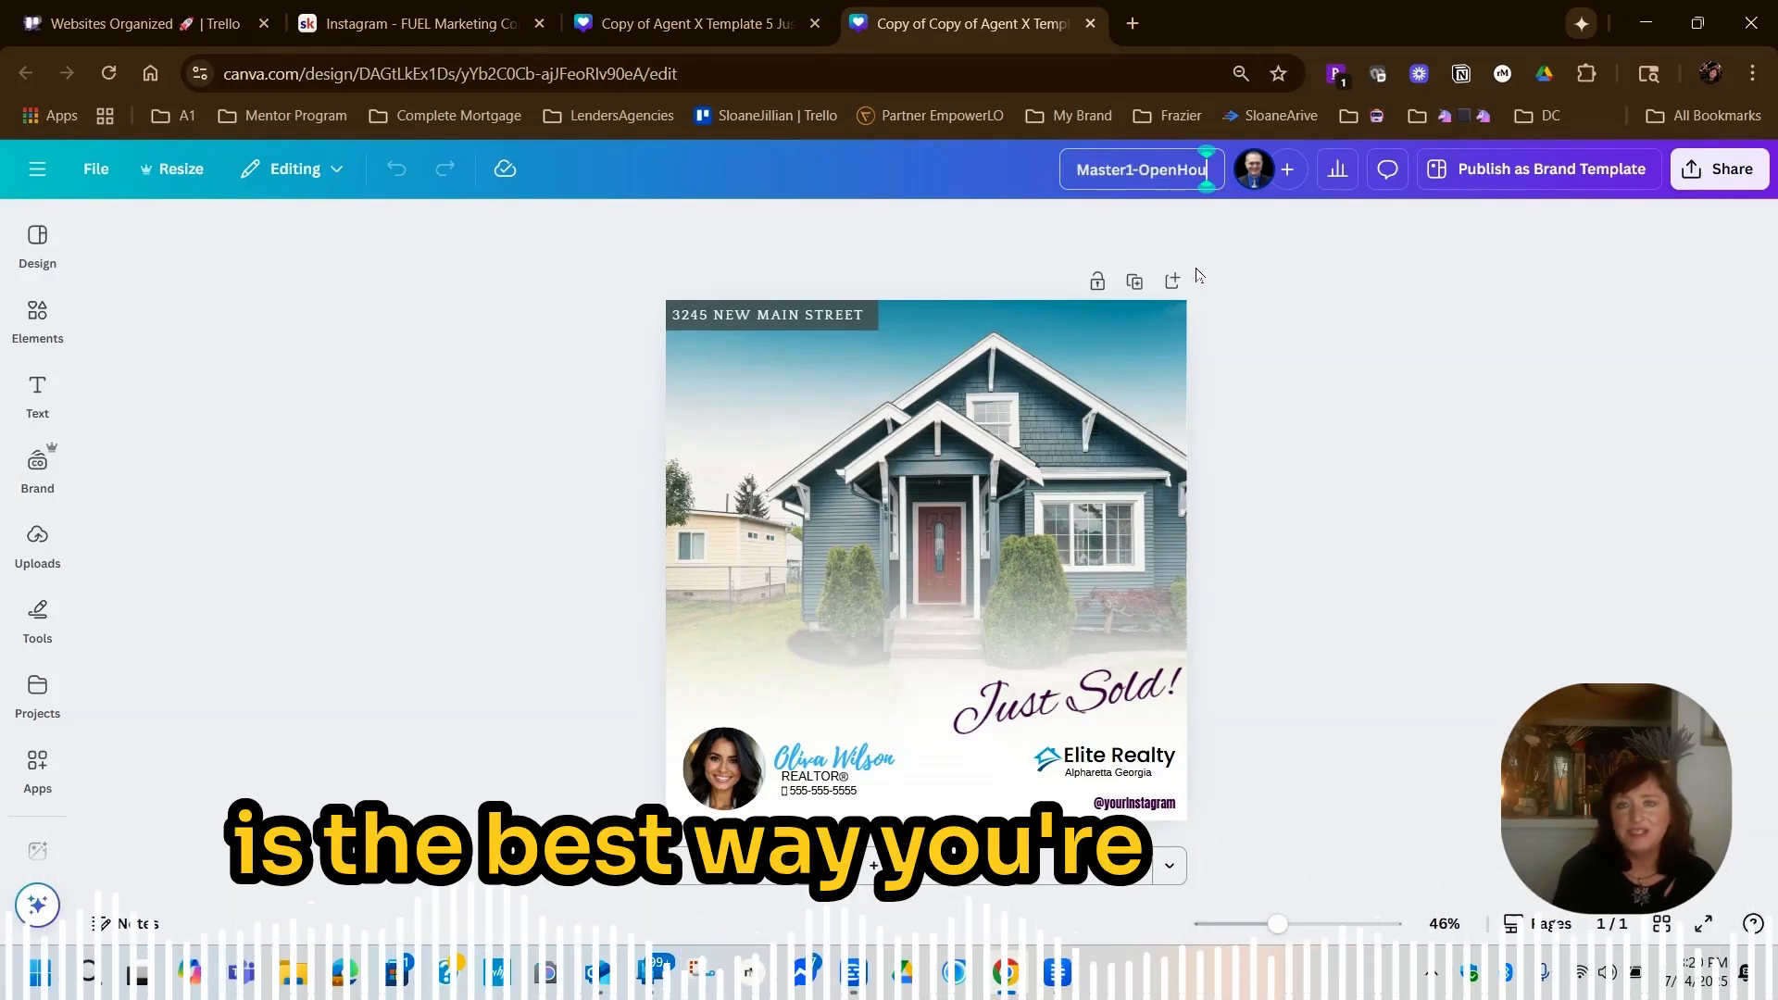
{"action": "type", "text": "se"}
{"action": "key", "text": "Return"}
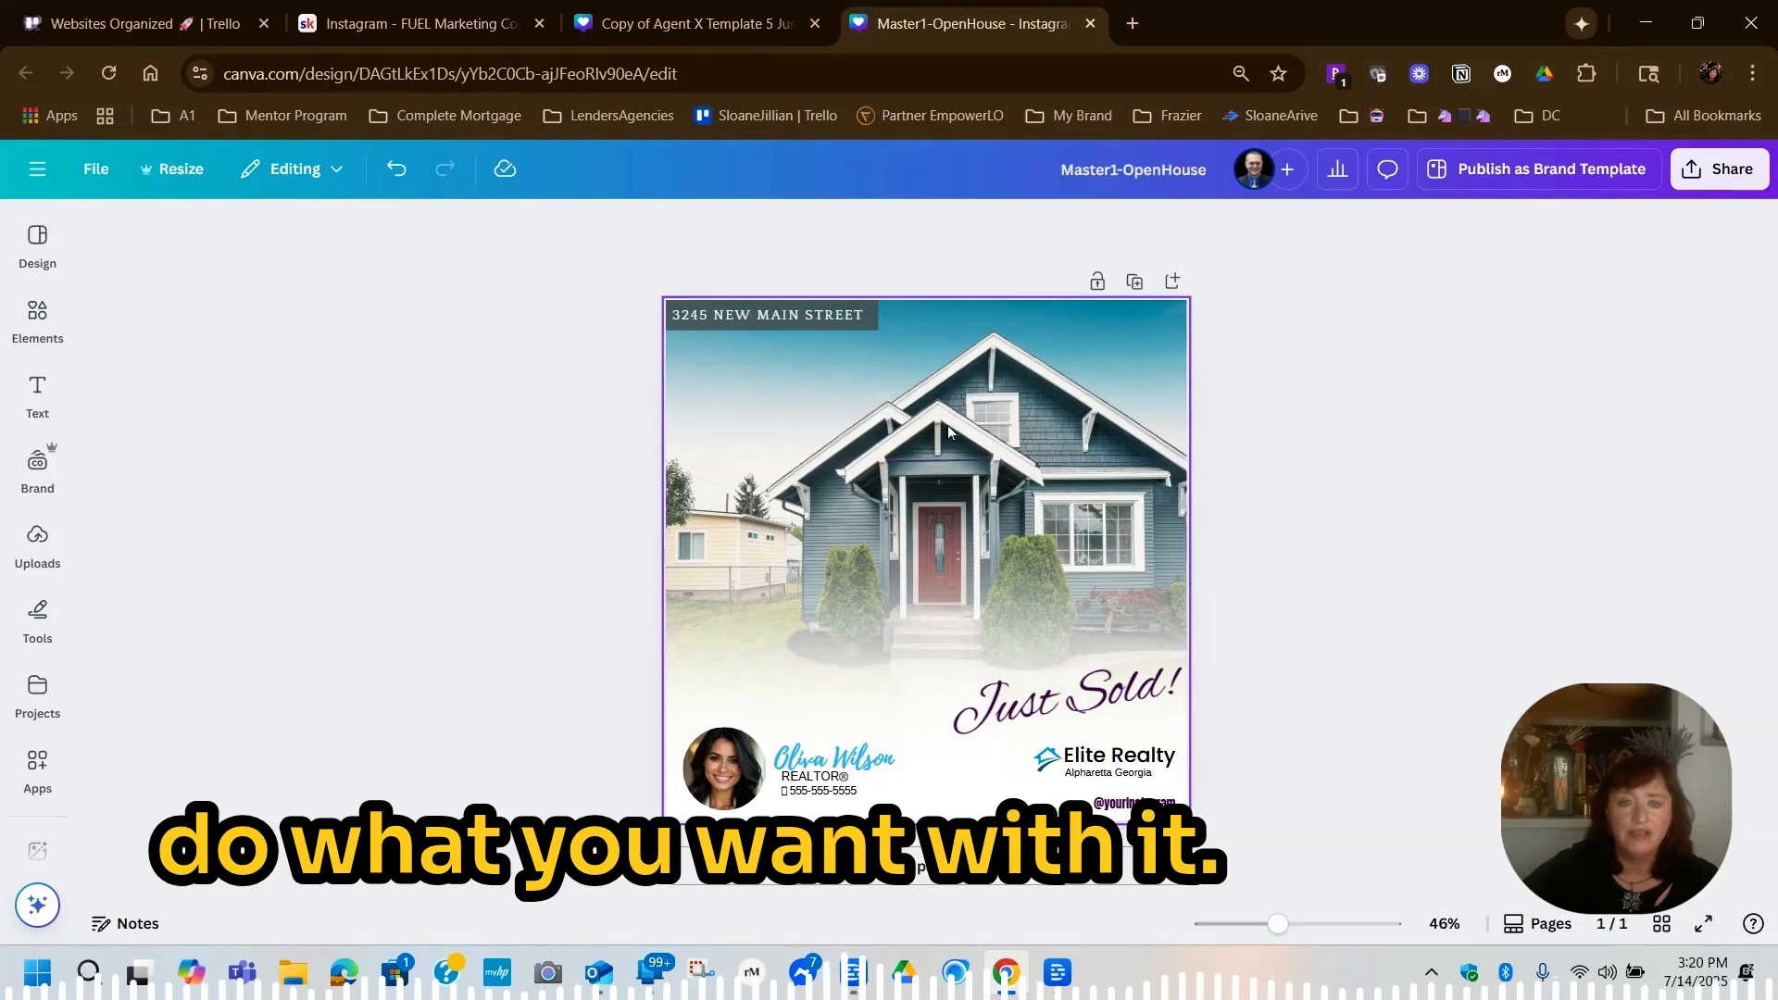
Replace the sample agent name beside the headshot with your own full name
{"action": "left_click", "coordinate": [948, 534]}
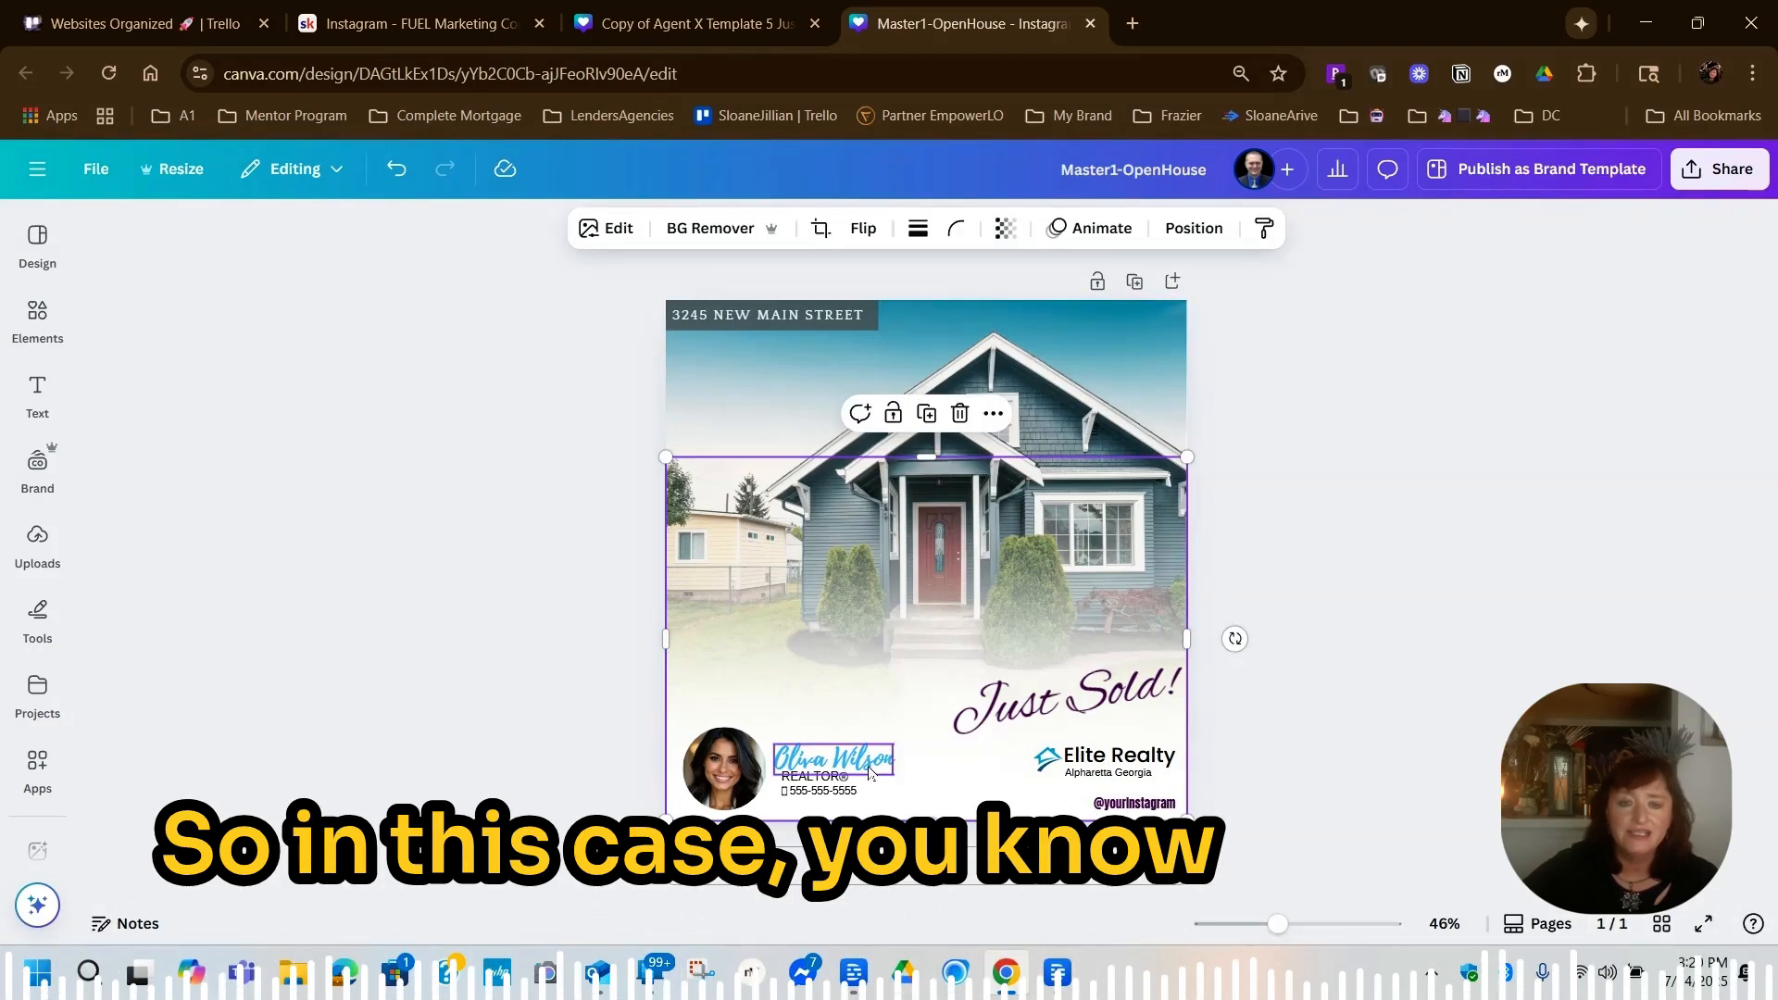
{"action": "left_click", "coordinate": [836, 766]}
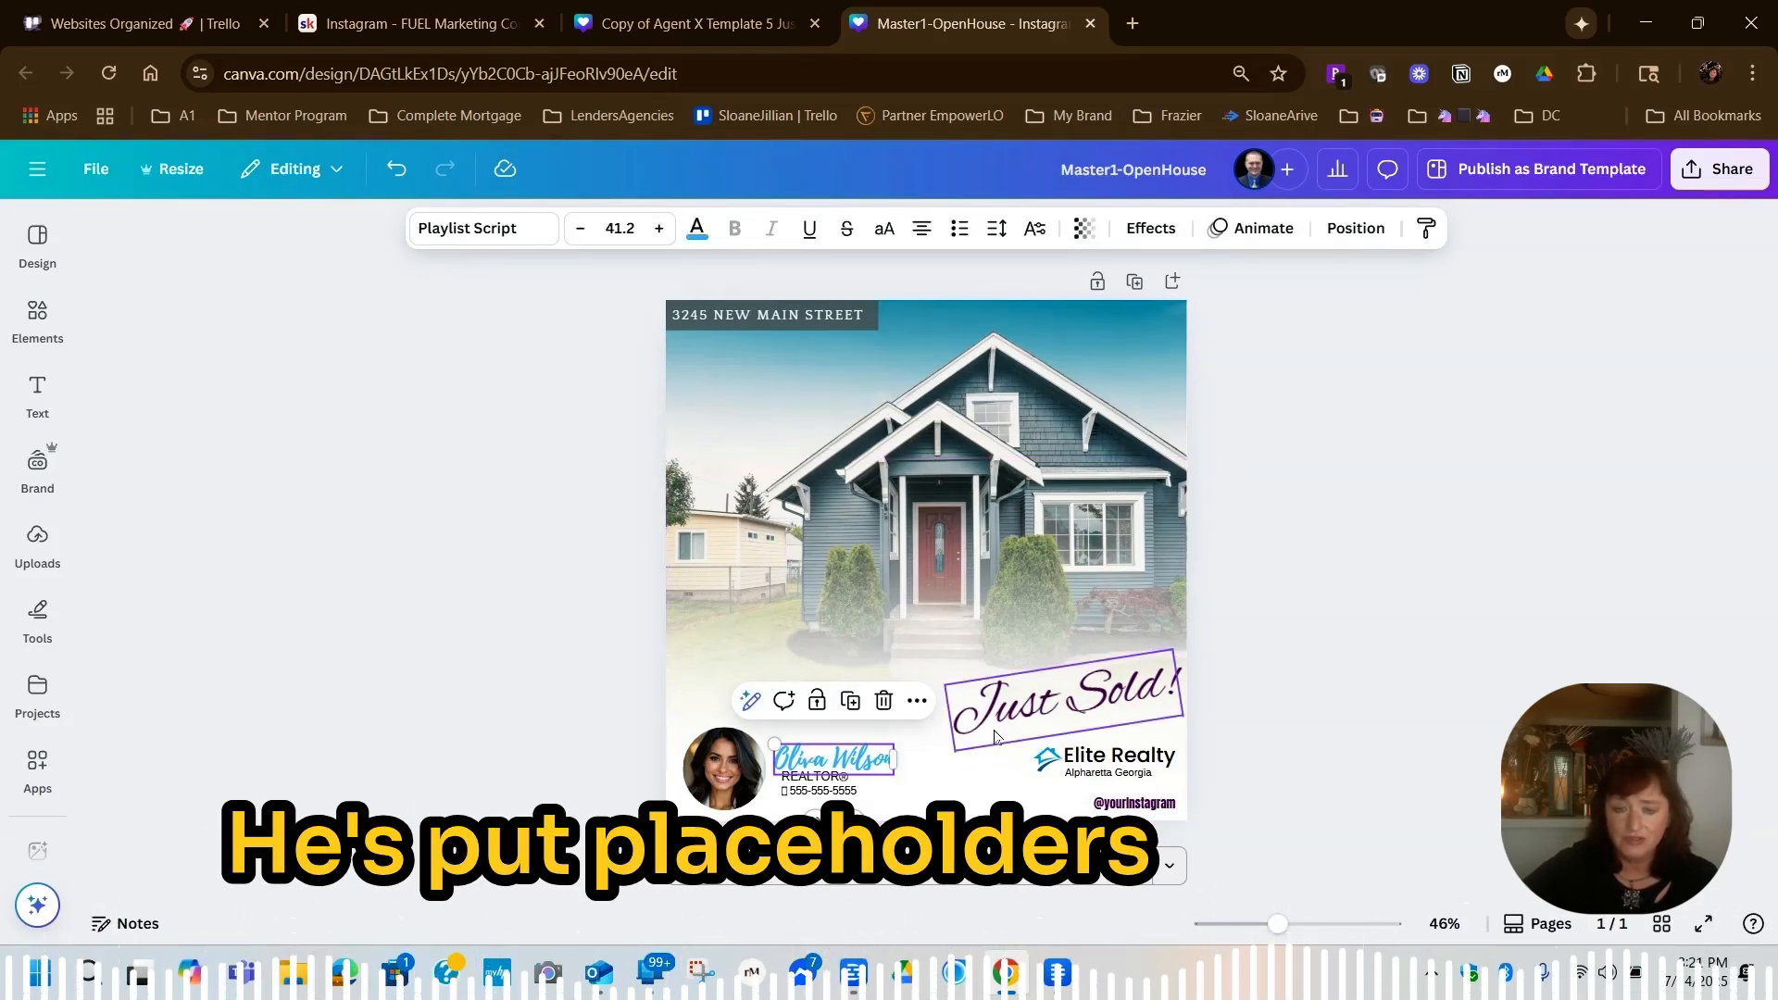
{"action": "double_click", "coordinate": [842, 763]}
{"action": "left_click", "coordinate": [824, 760]}
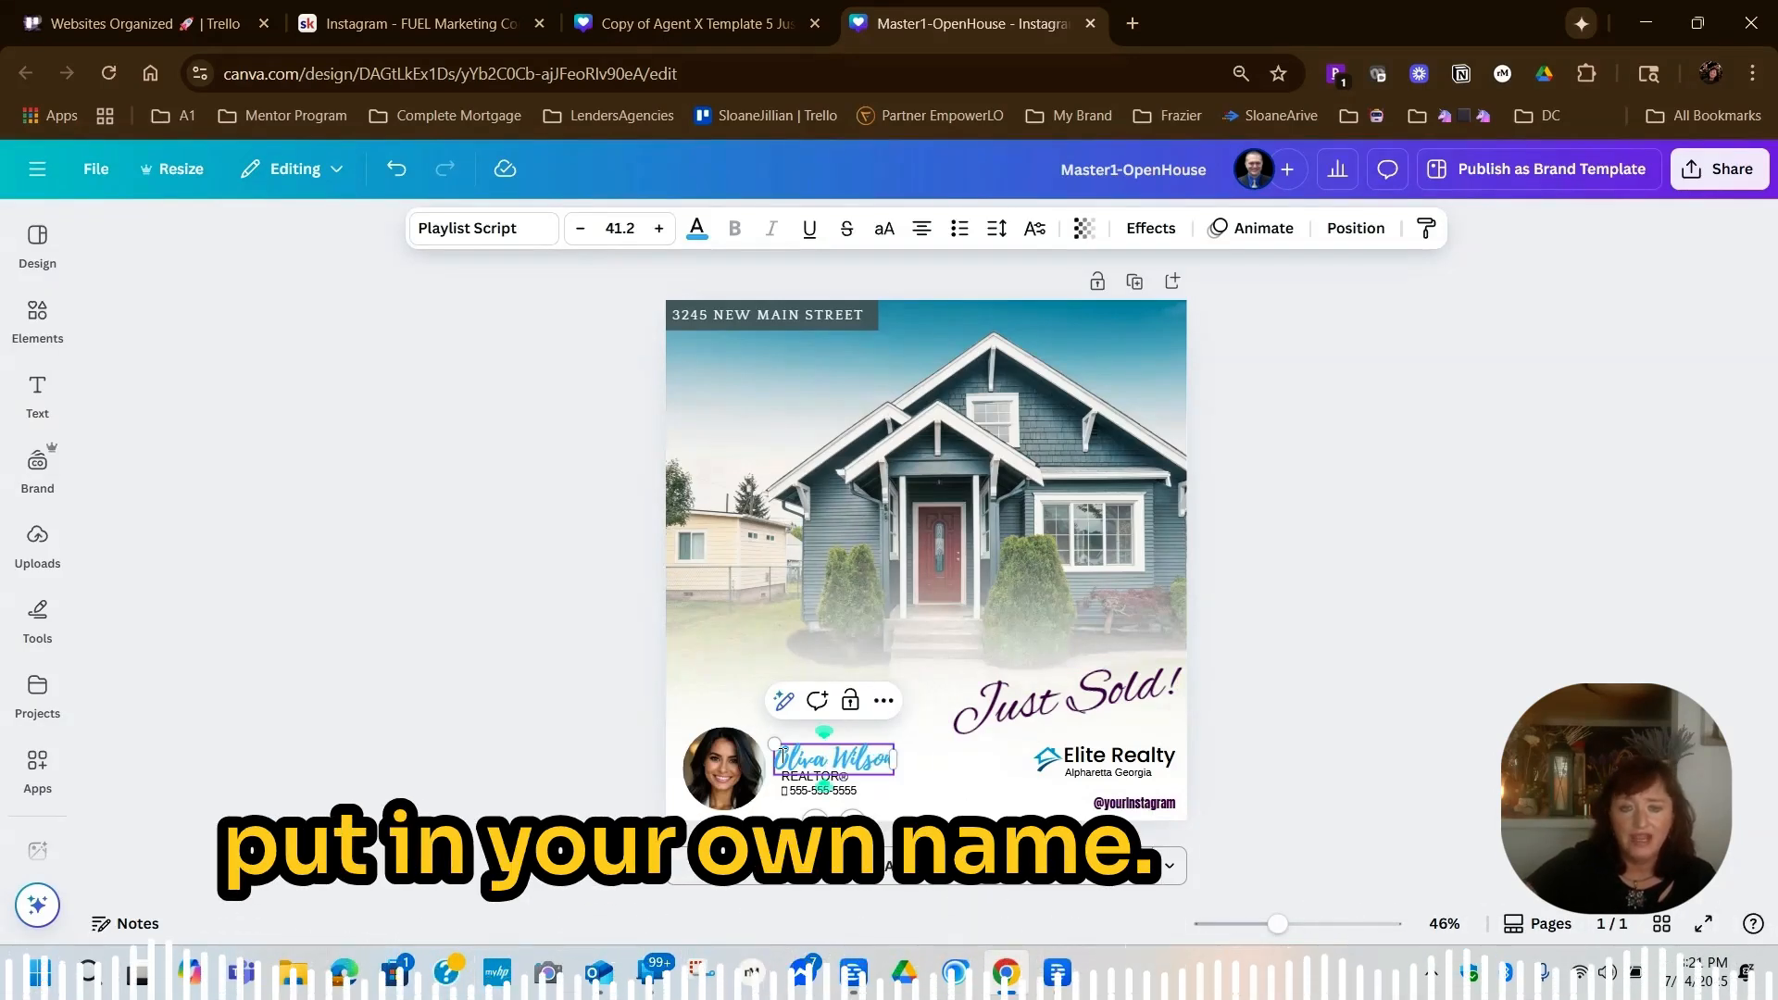
{"action": "left_click_drag", "start_coordinate": [780, 756], "coordinate": [901, 751]}
{"action": "type", "text": "Sloane J"}
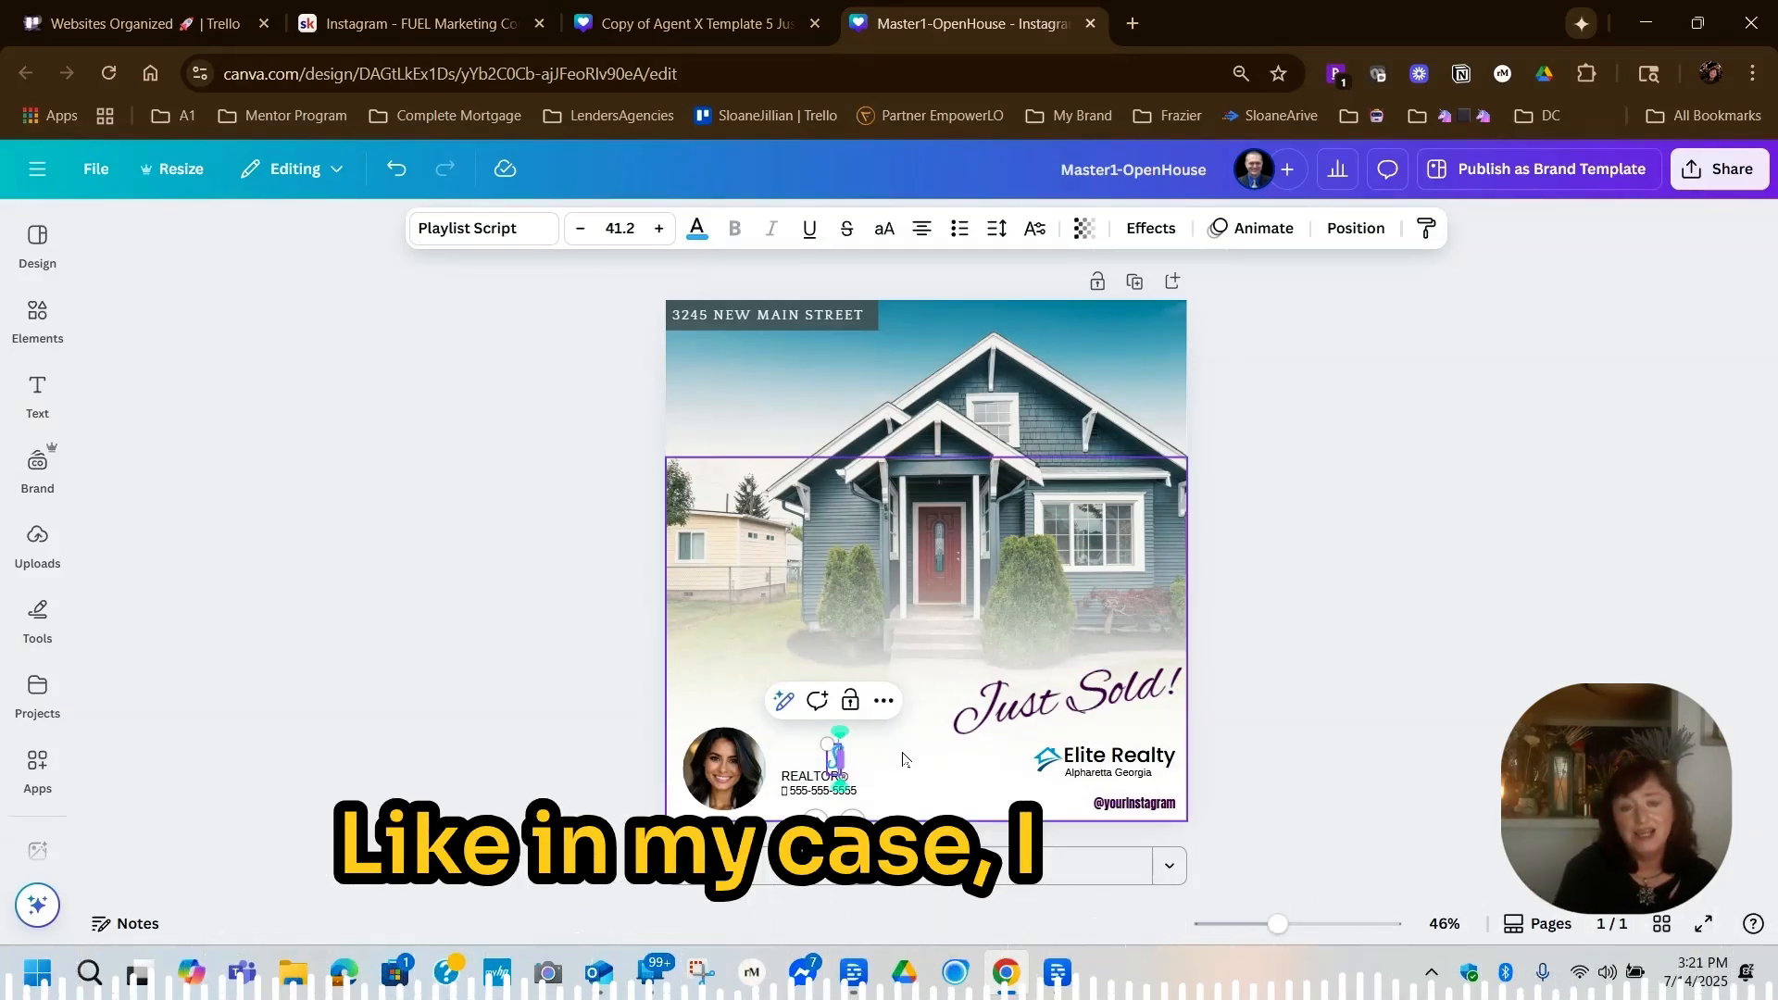
{"action": "type", "text": "illian Brogan"}
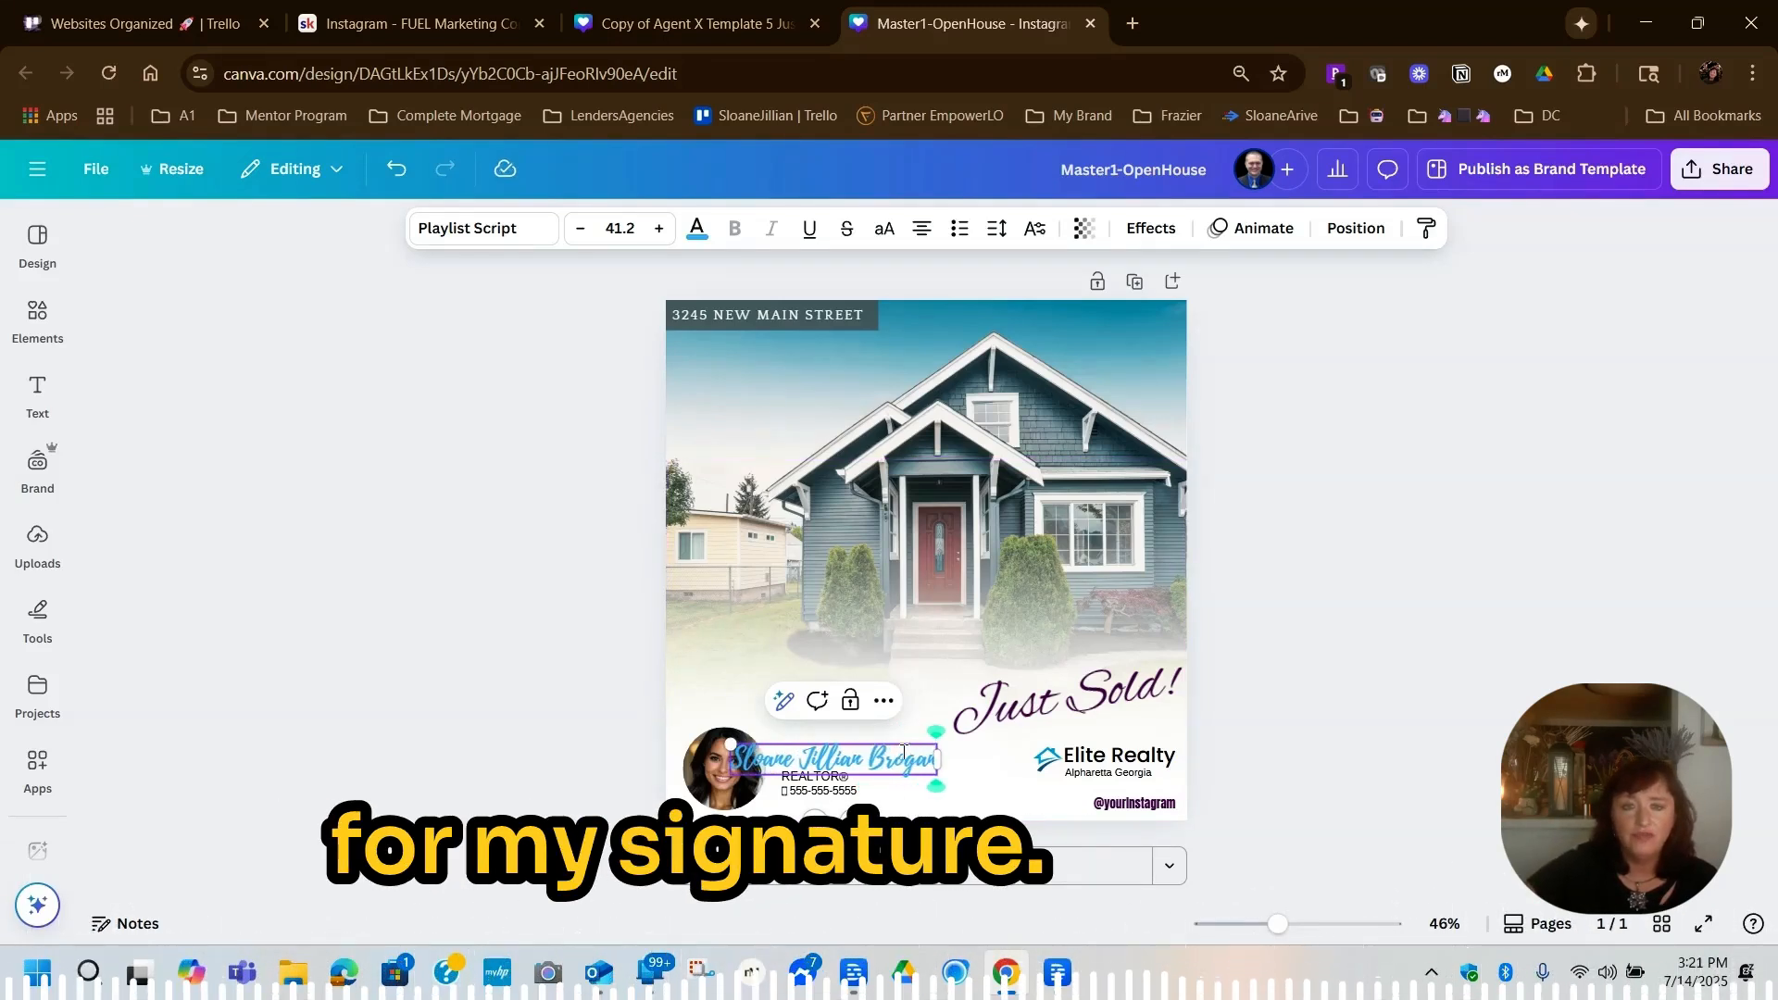
{"action": "left_click", "coordinate": [1294, 437]}
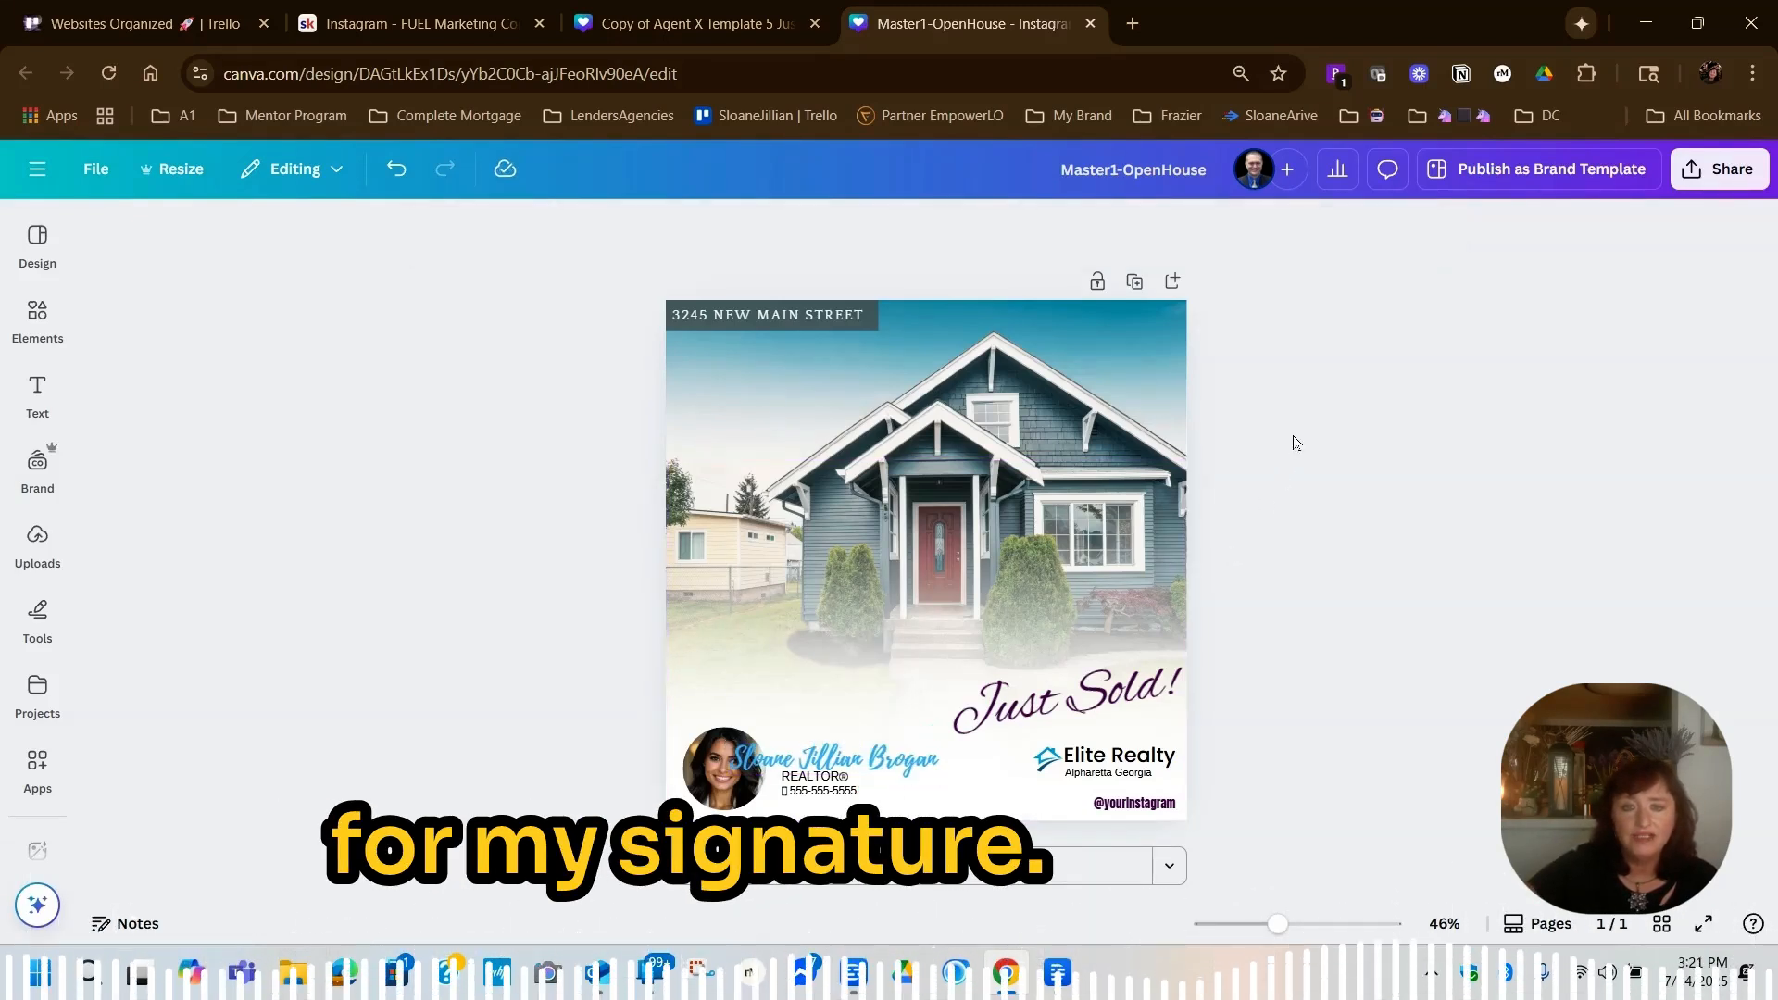
Search the fonts for amsterdam and apply Amsterdam Four to the agent name
{"action": "left_click", "coordinate": [854, 776]}
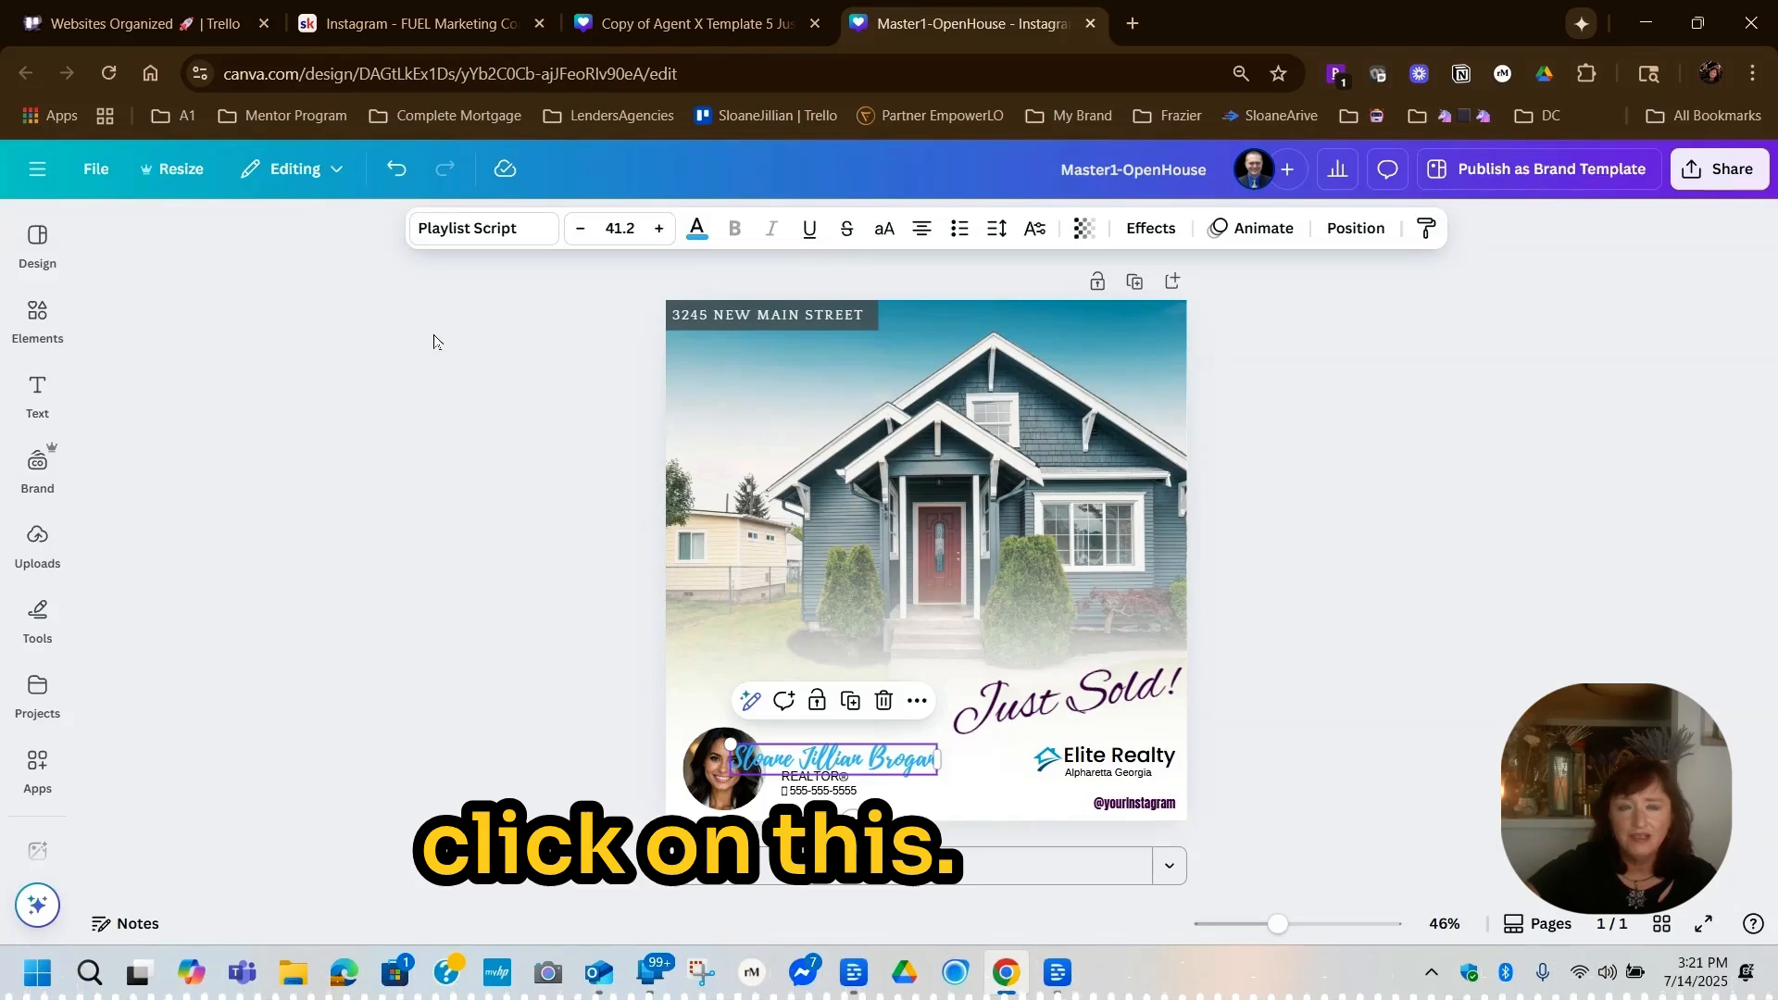
{"action": "left_click", "coordinate": [454, 232]}
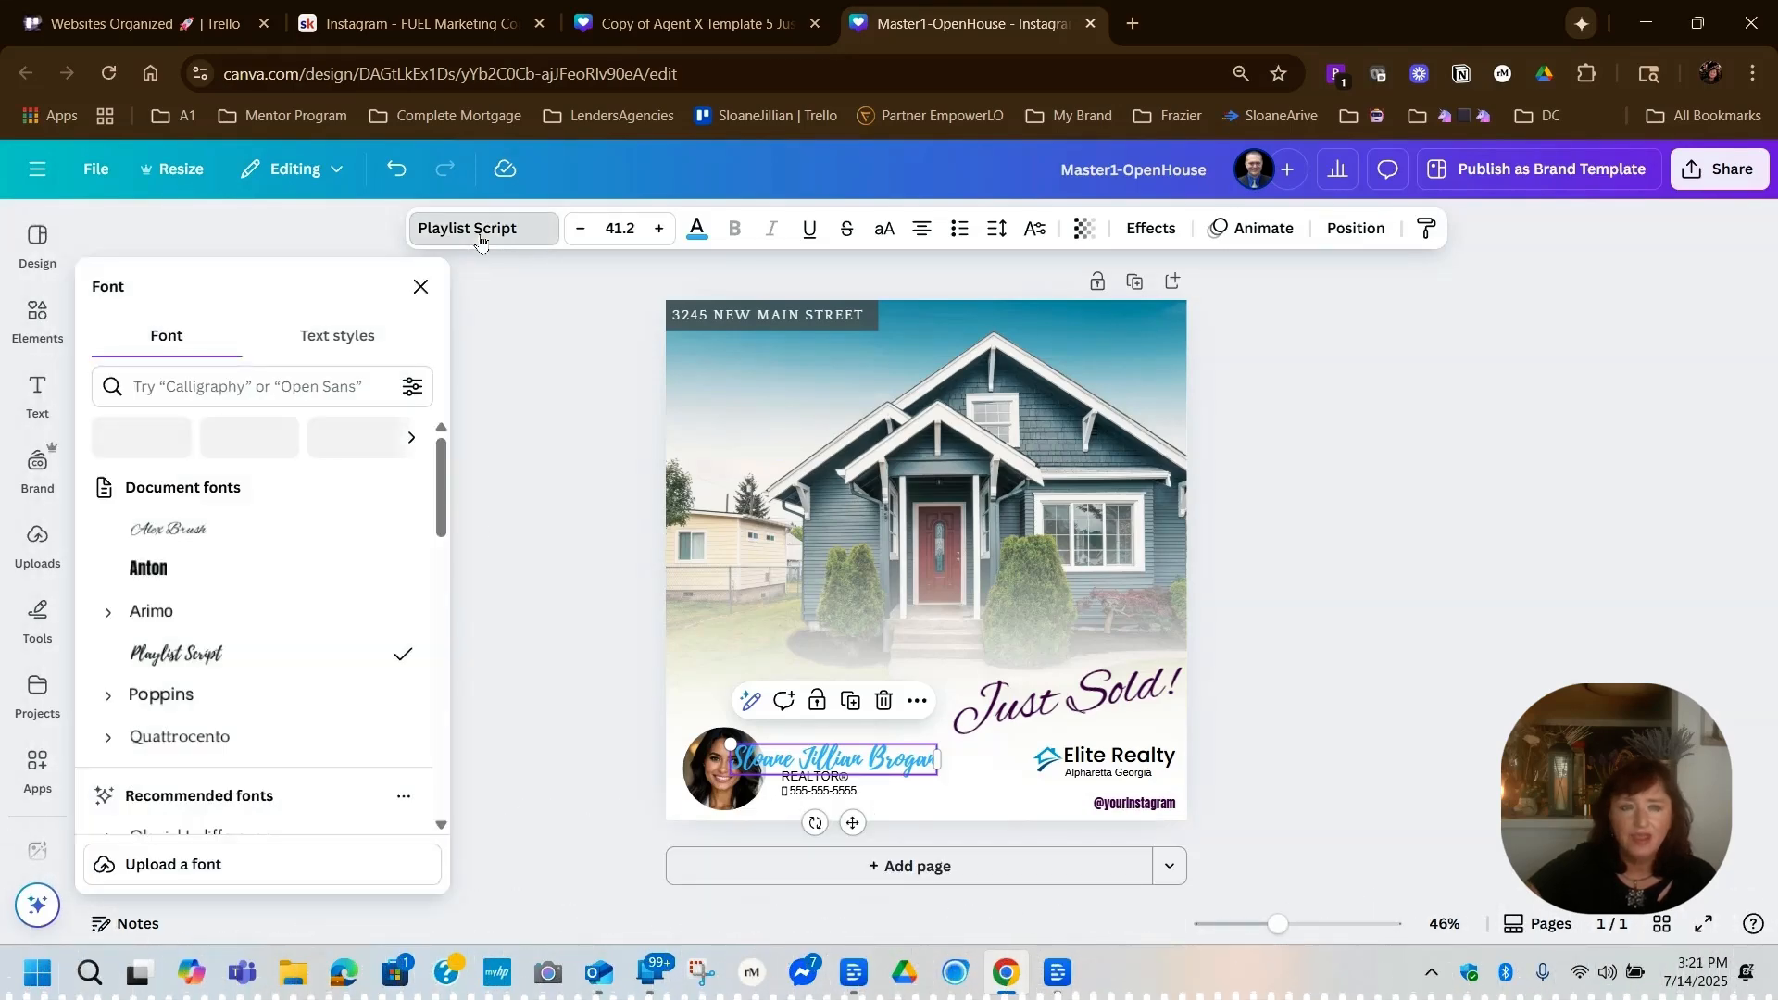
{"action": "left_click", "coordinate": [154, 386]}
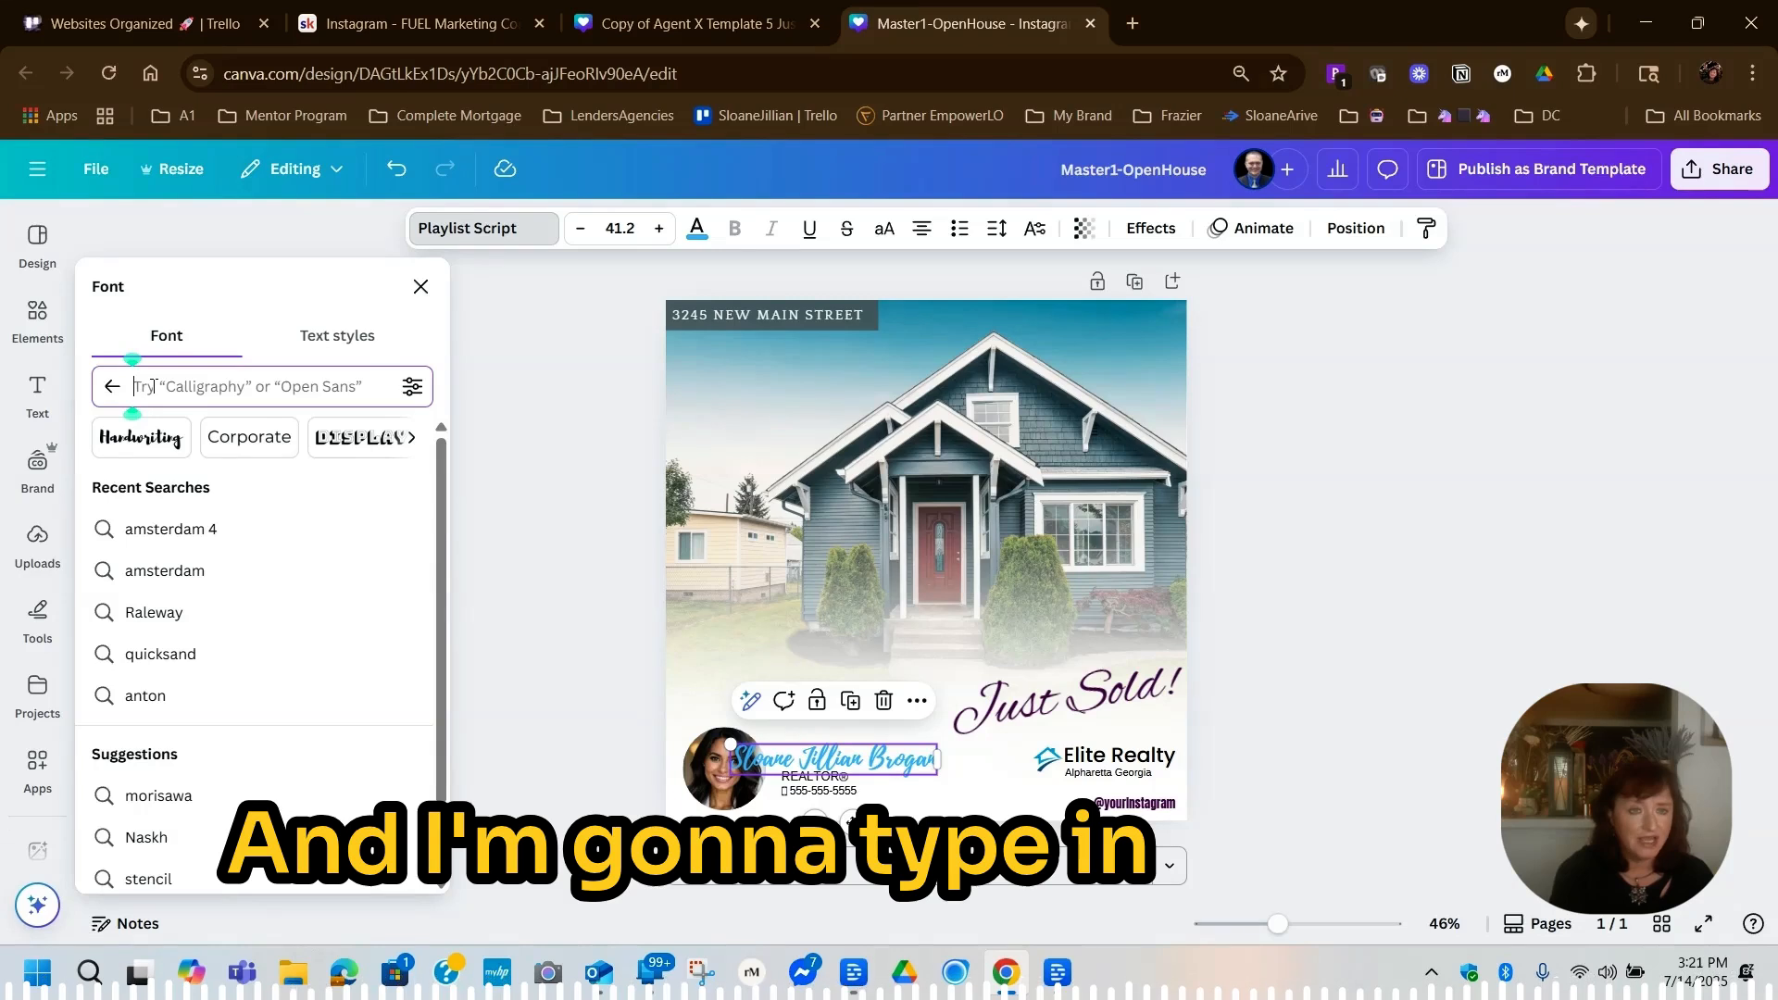
{"action": "type", "text": "amsterdam"}
{"action": "key", "text": "Return"}
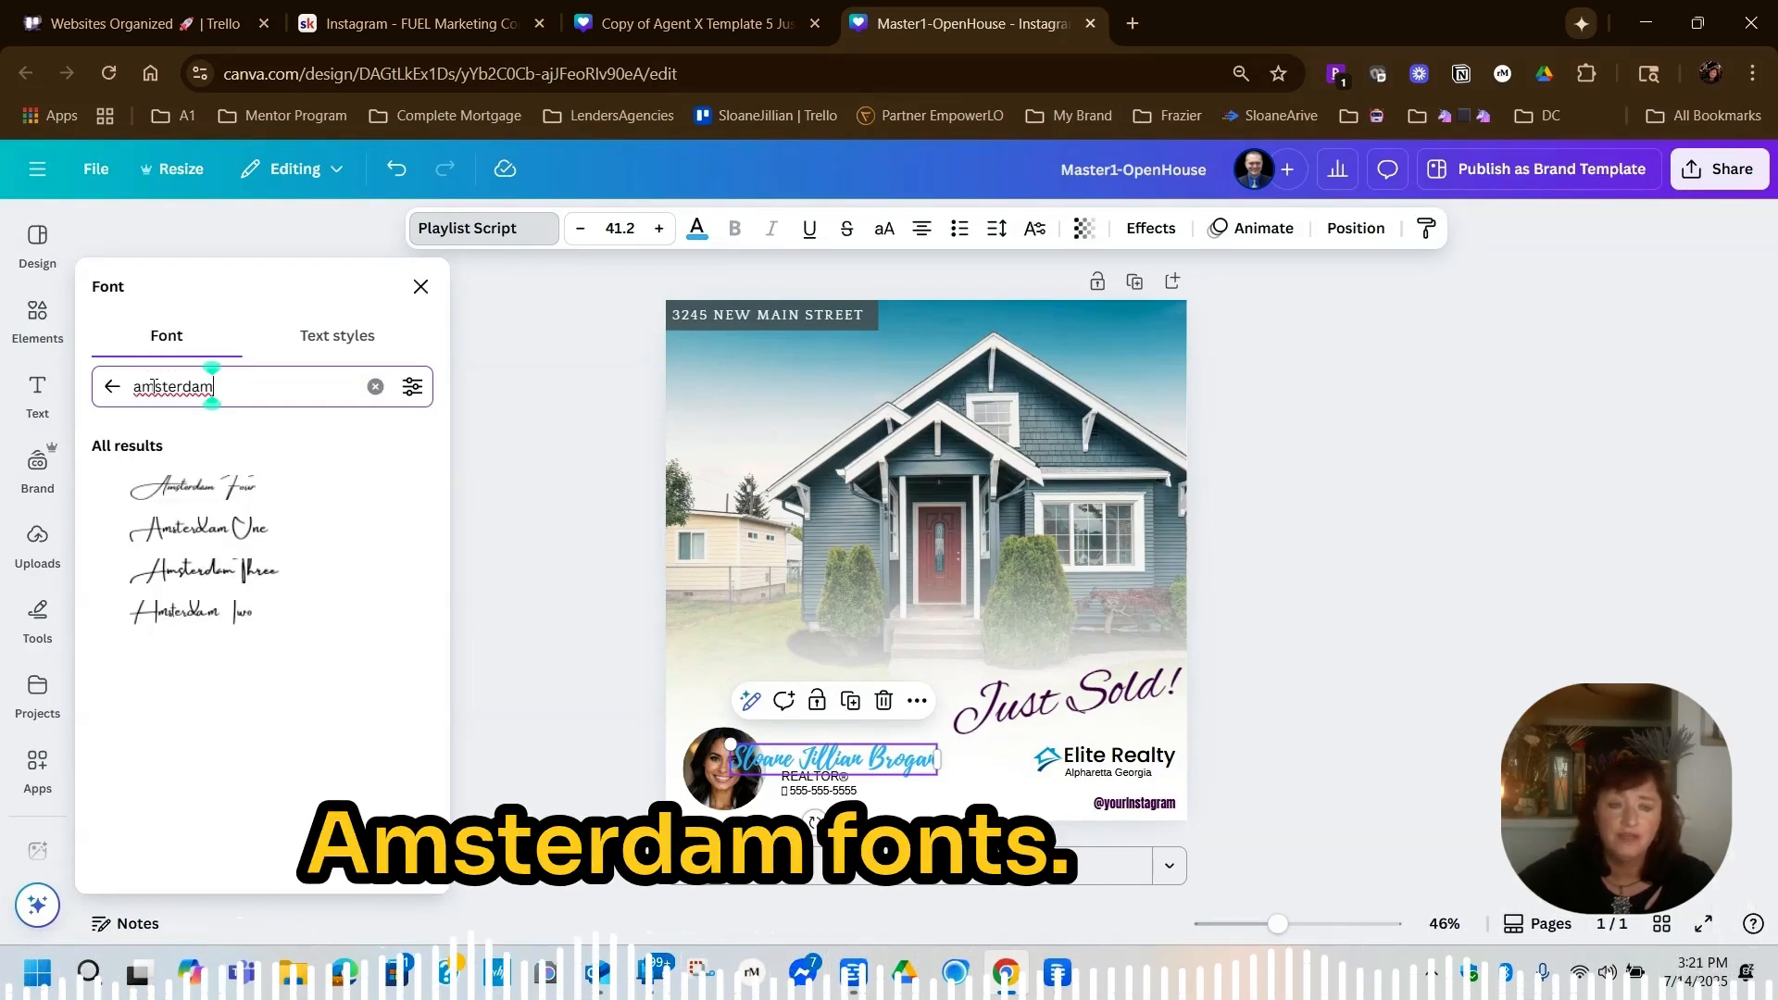
{"action": "left_click", "coordinate": [200, 488]}
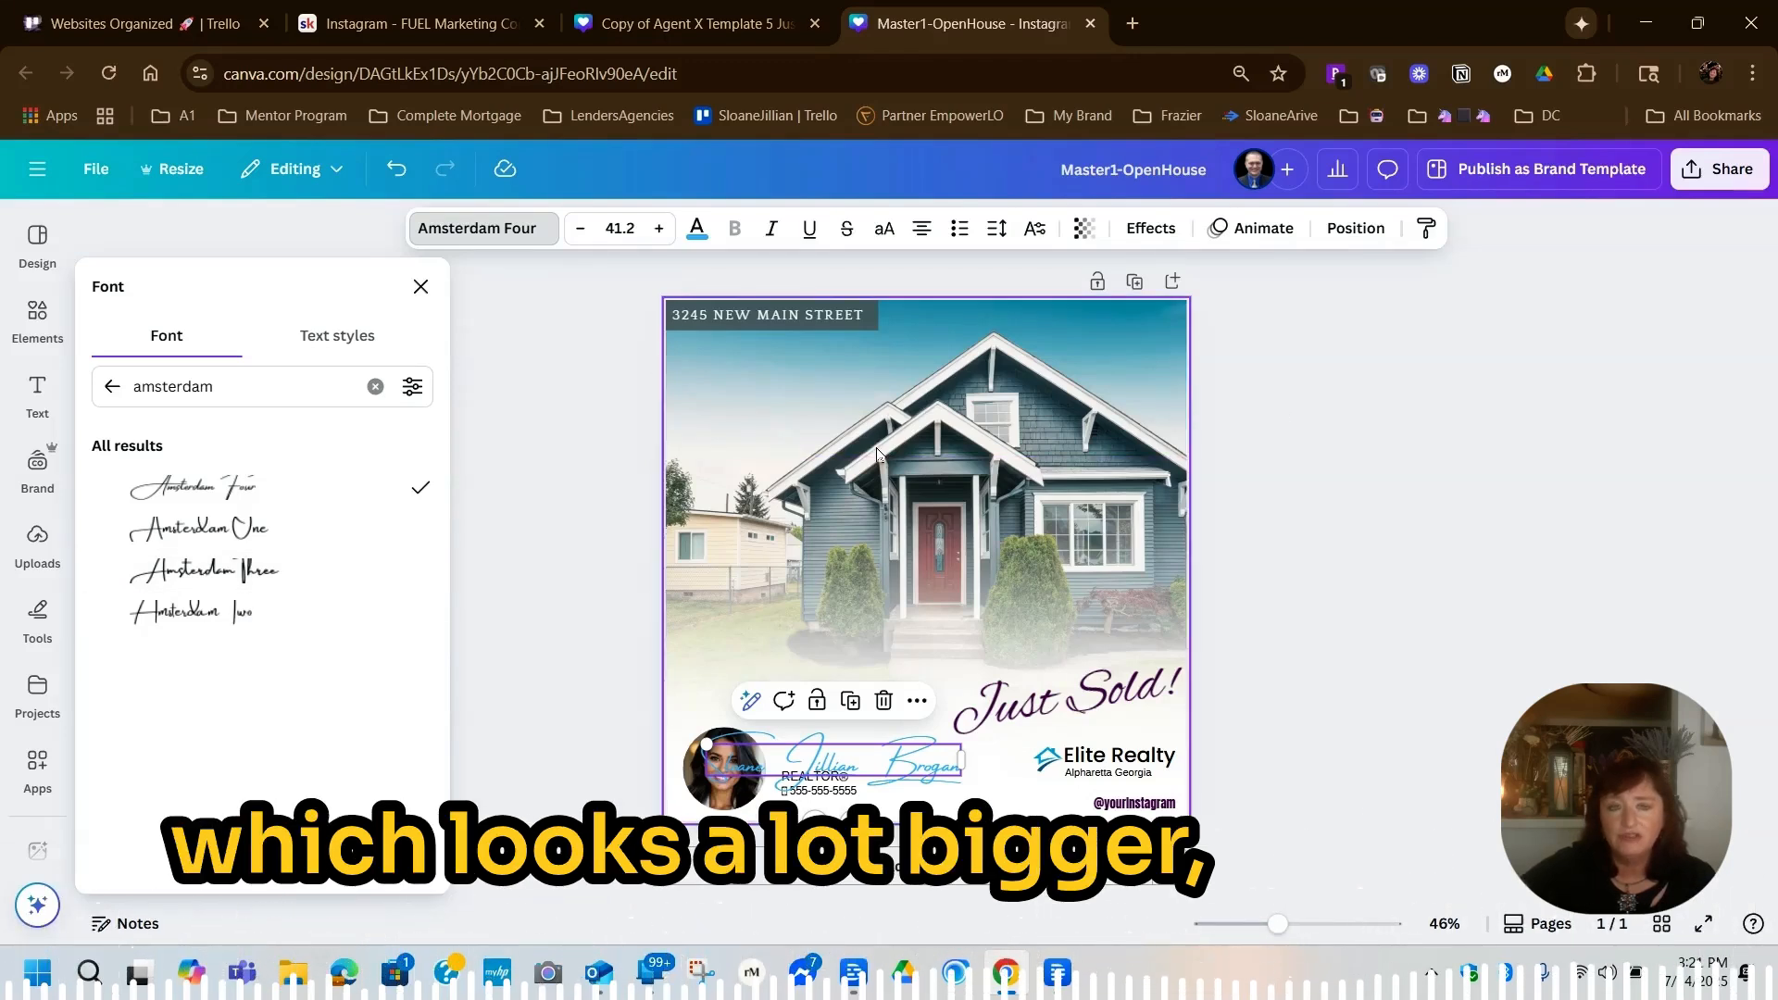
Reduce the agent name's font size to 33.2 and move the name slightly up, clear of the REALTOR line
{"action": "left_click", "coordinate": [580, 229]}
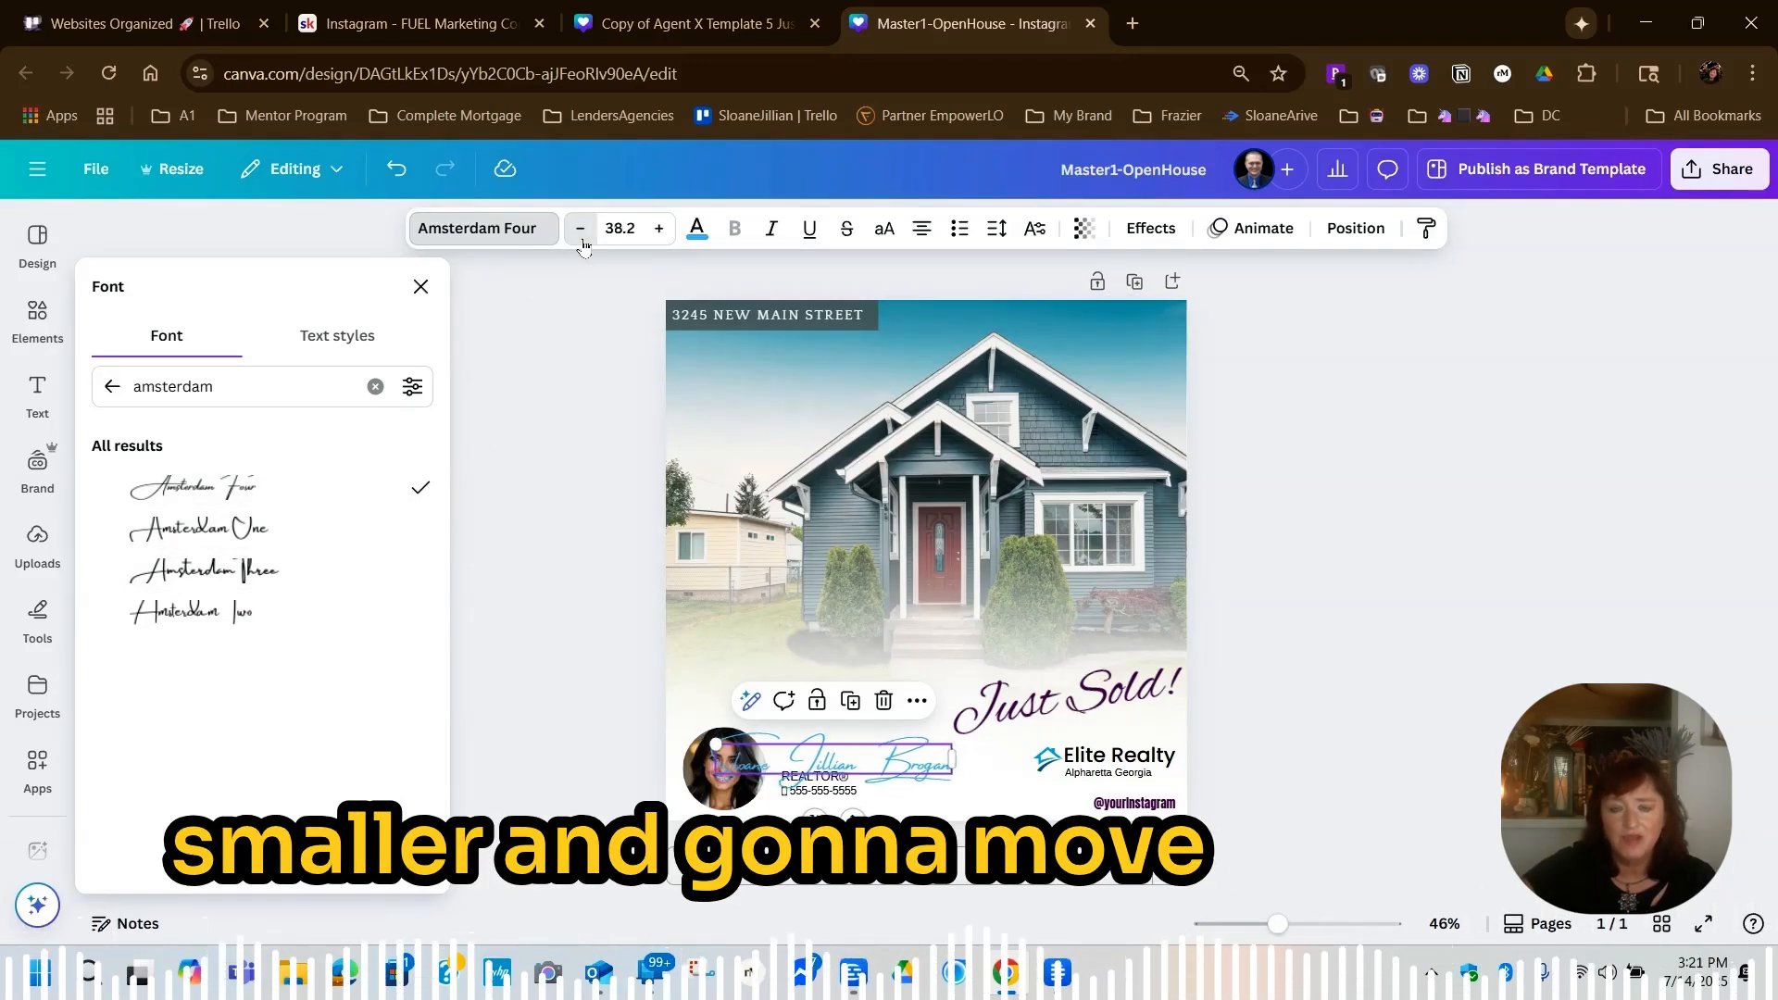
{"action": "left_click", "coordinate": [580, 229]}
{"action": "left_click", "coordinate": [580, 229]}
{"action": "left_click", "coordinate": [585, 261]}
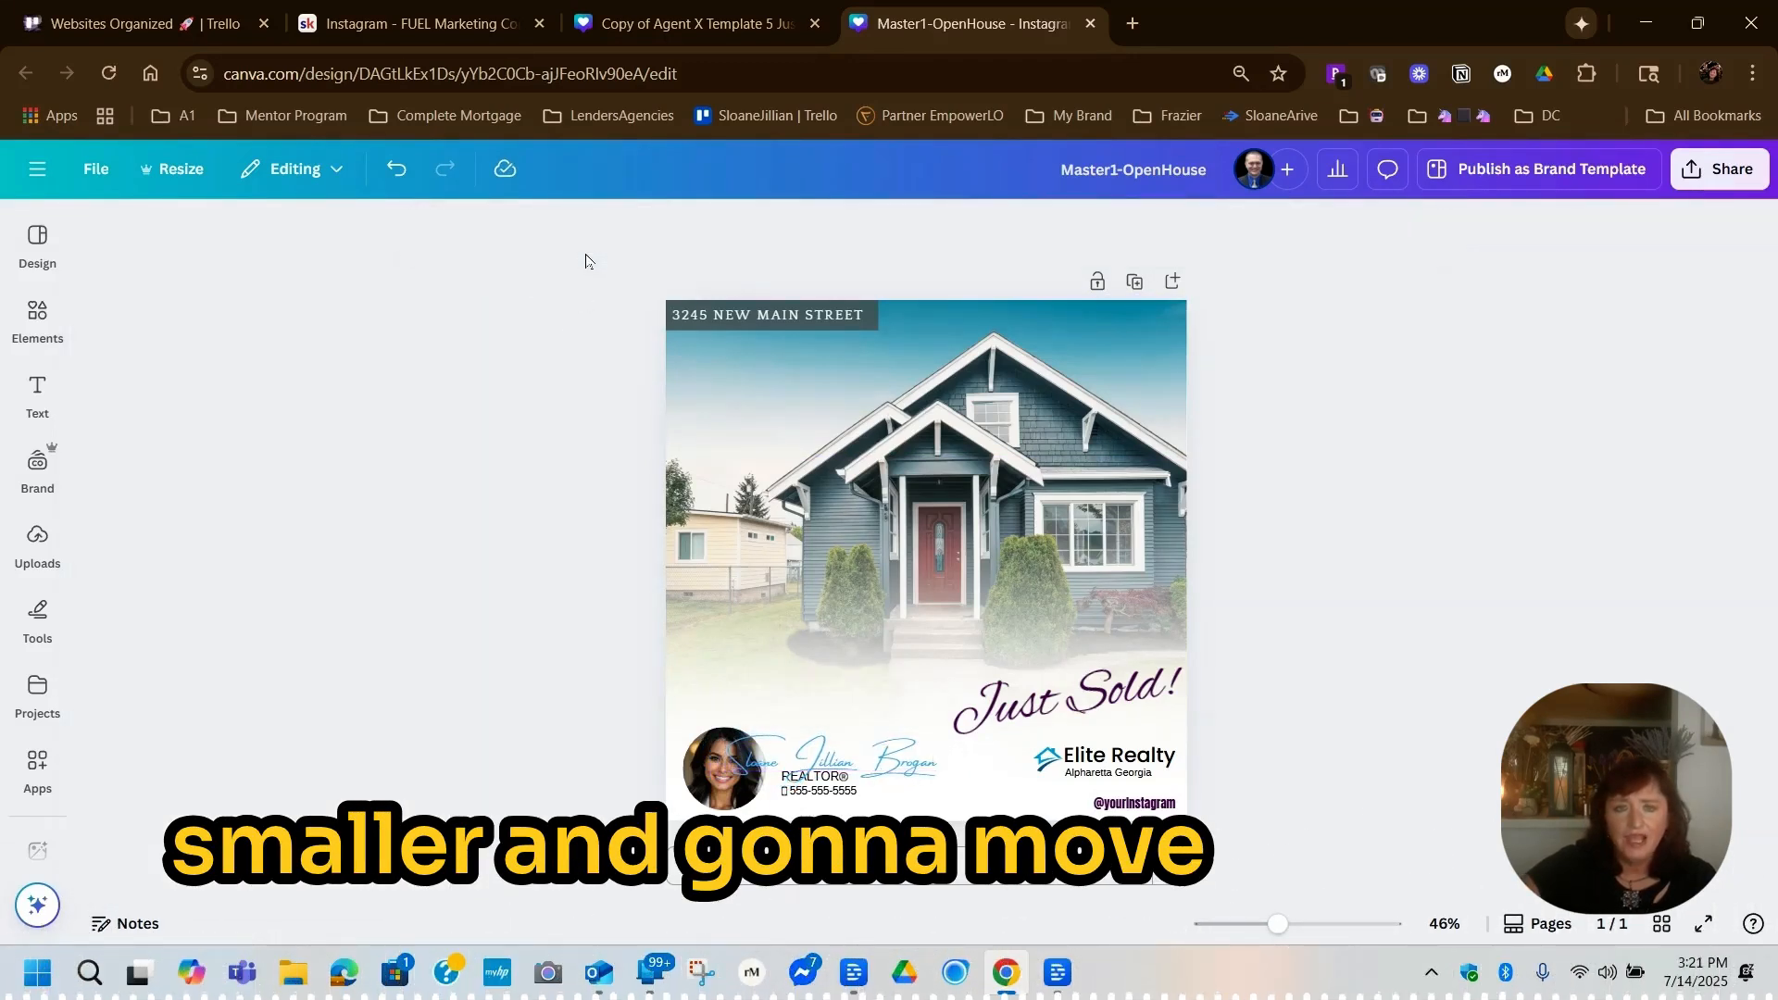
{"action": "left_click_drag", "start_coordinate": [849, 766], "coordinate": [859, 747]}
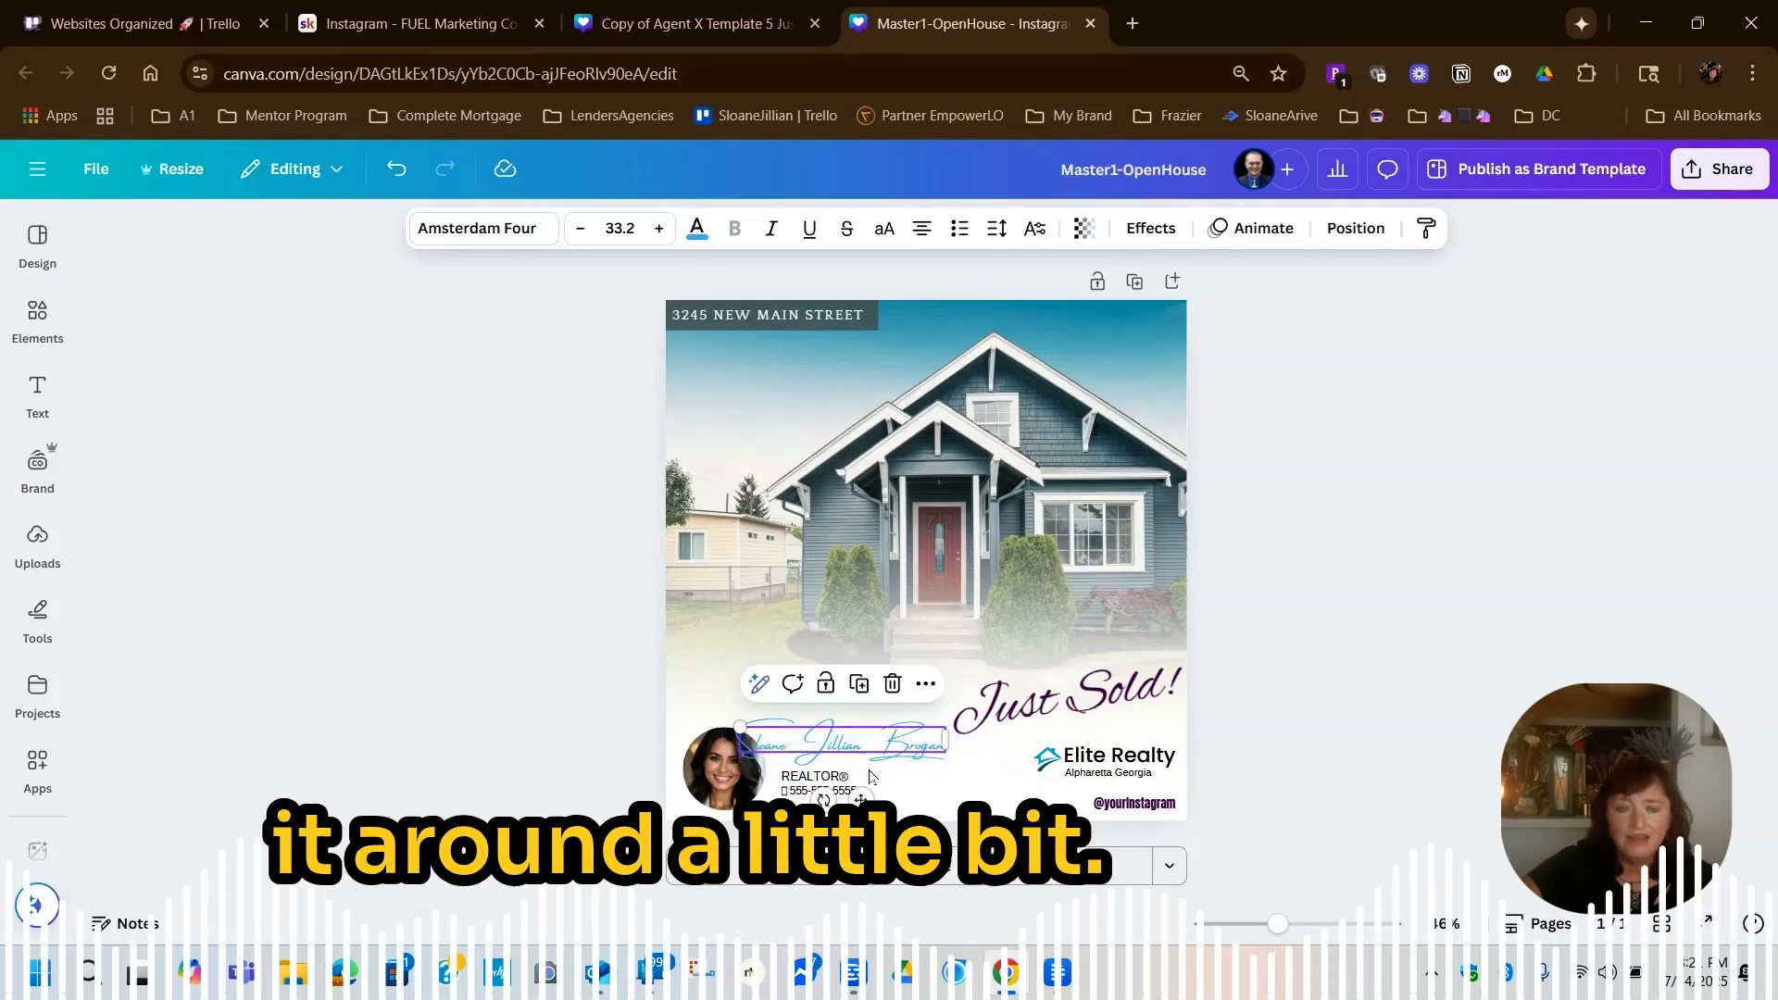
Try a dark blue brand colour on the agent name, and settle on black (#000000)
{"action": "left_click", "coordinate": [696, 229]}
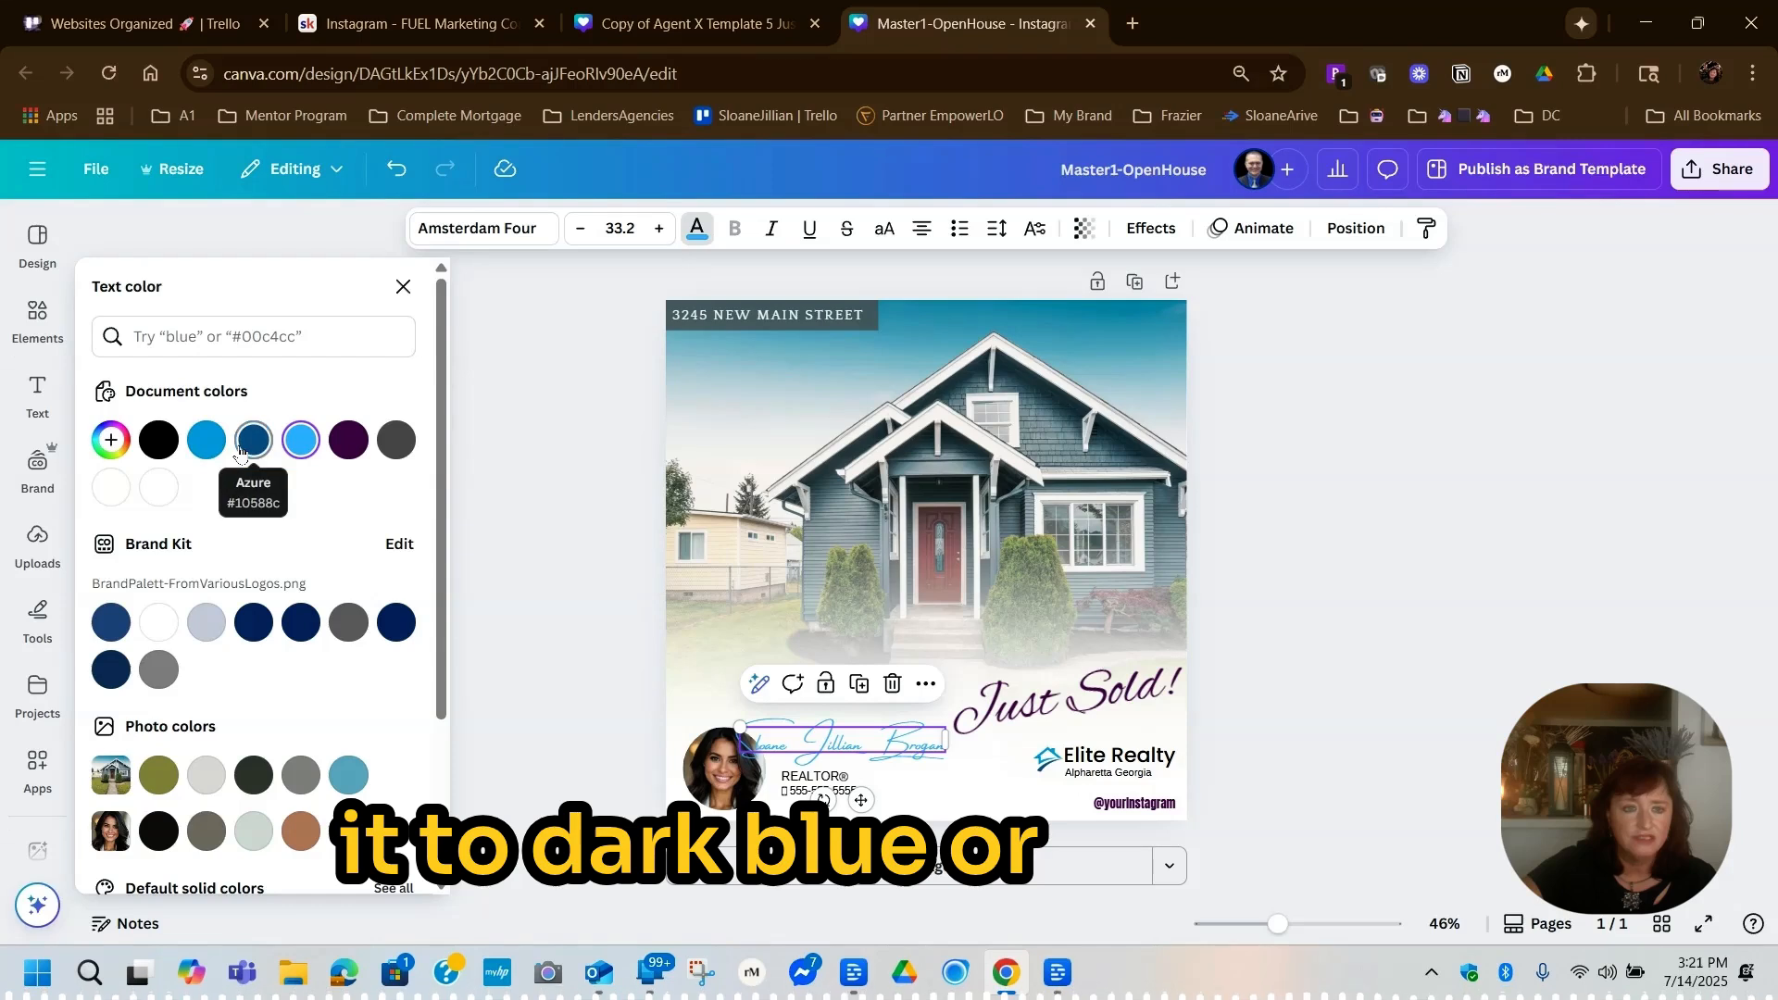
{"action": "left_click", "coordinate": [257, 629]}
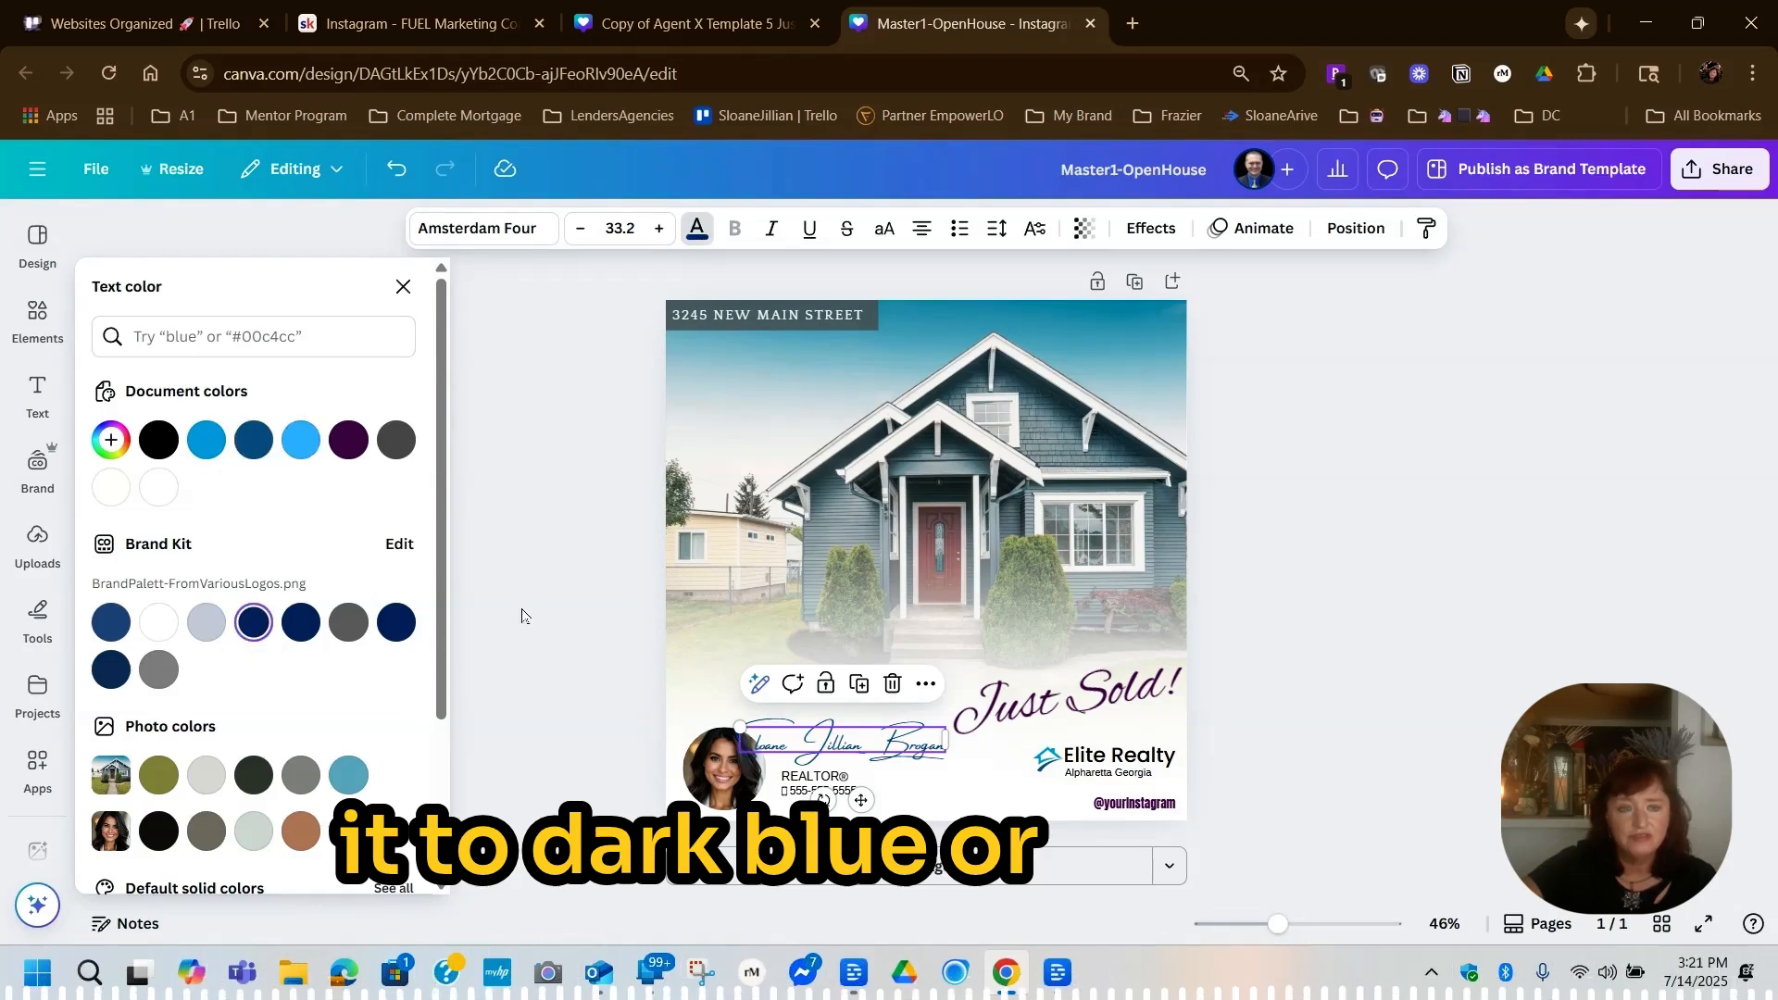
{"action": "left_click", "coordinate": [159, 439]}
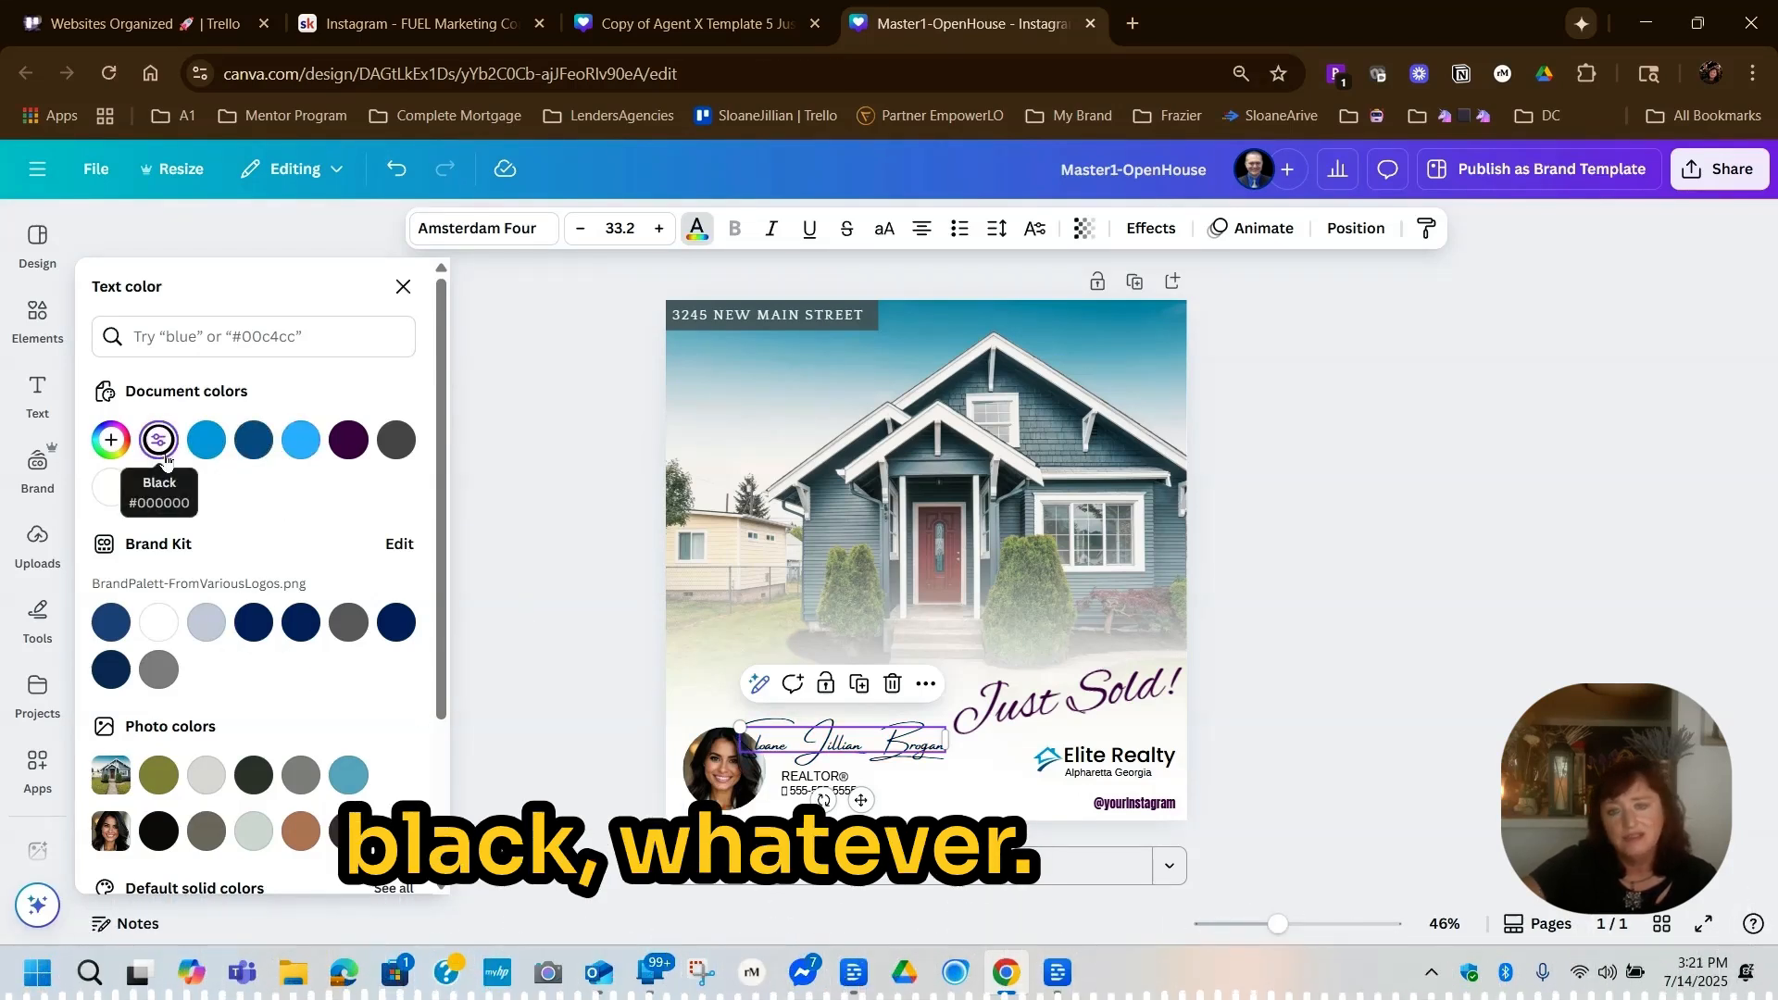
{"action": "key", "text": "Escape"}
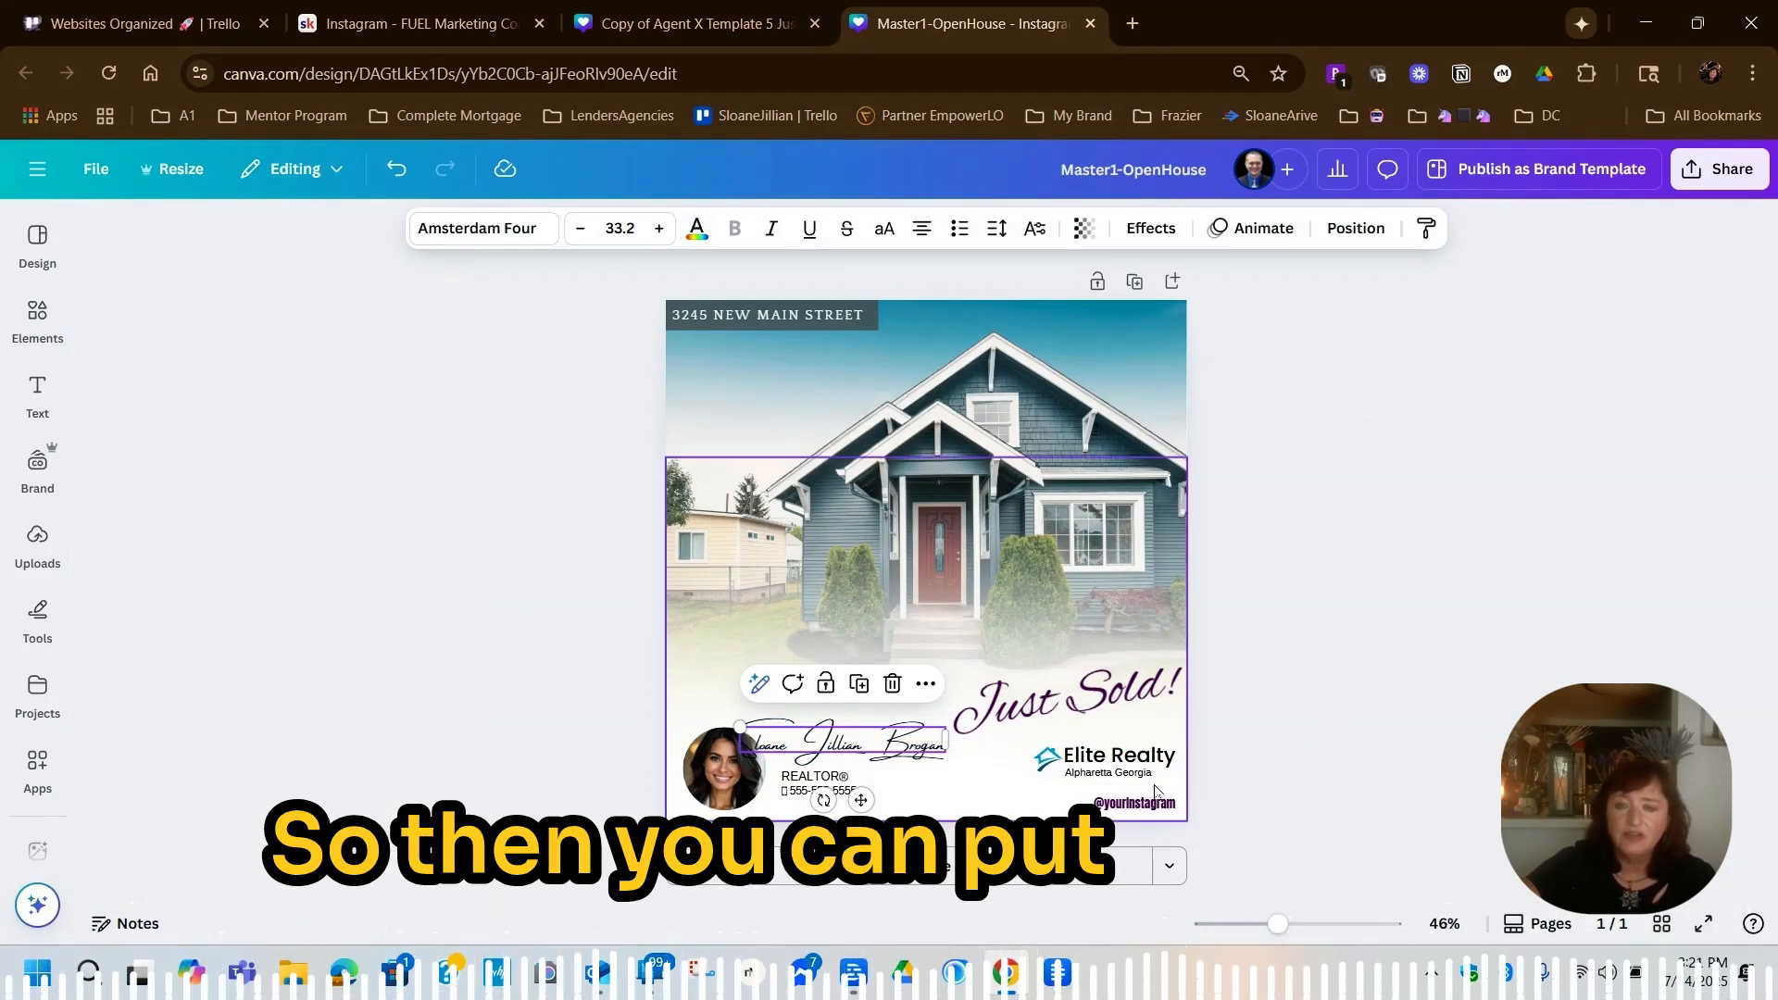
Give anyone with the link edit access to the Master1-OpenHouse design and copy its share link
{"action": "left_click", "coordinate": [1097, 782]}
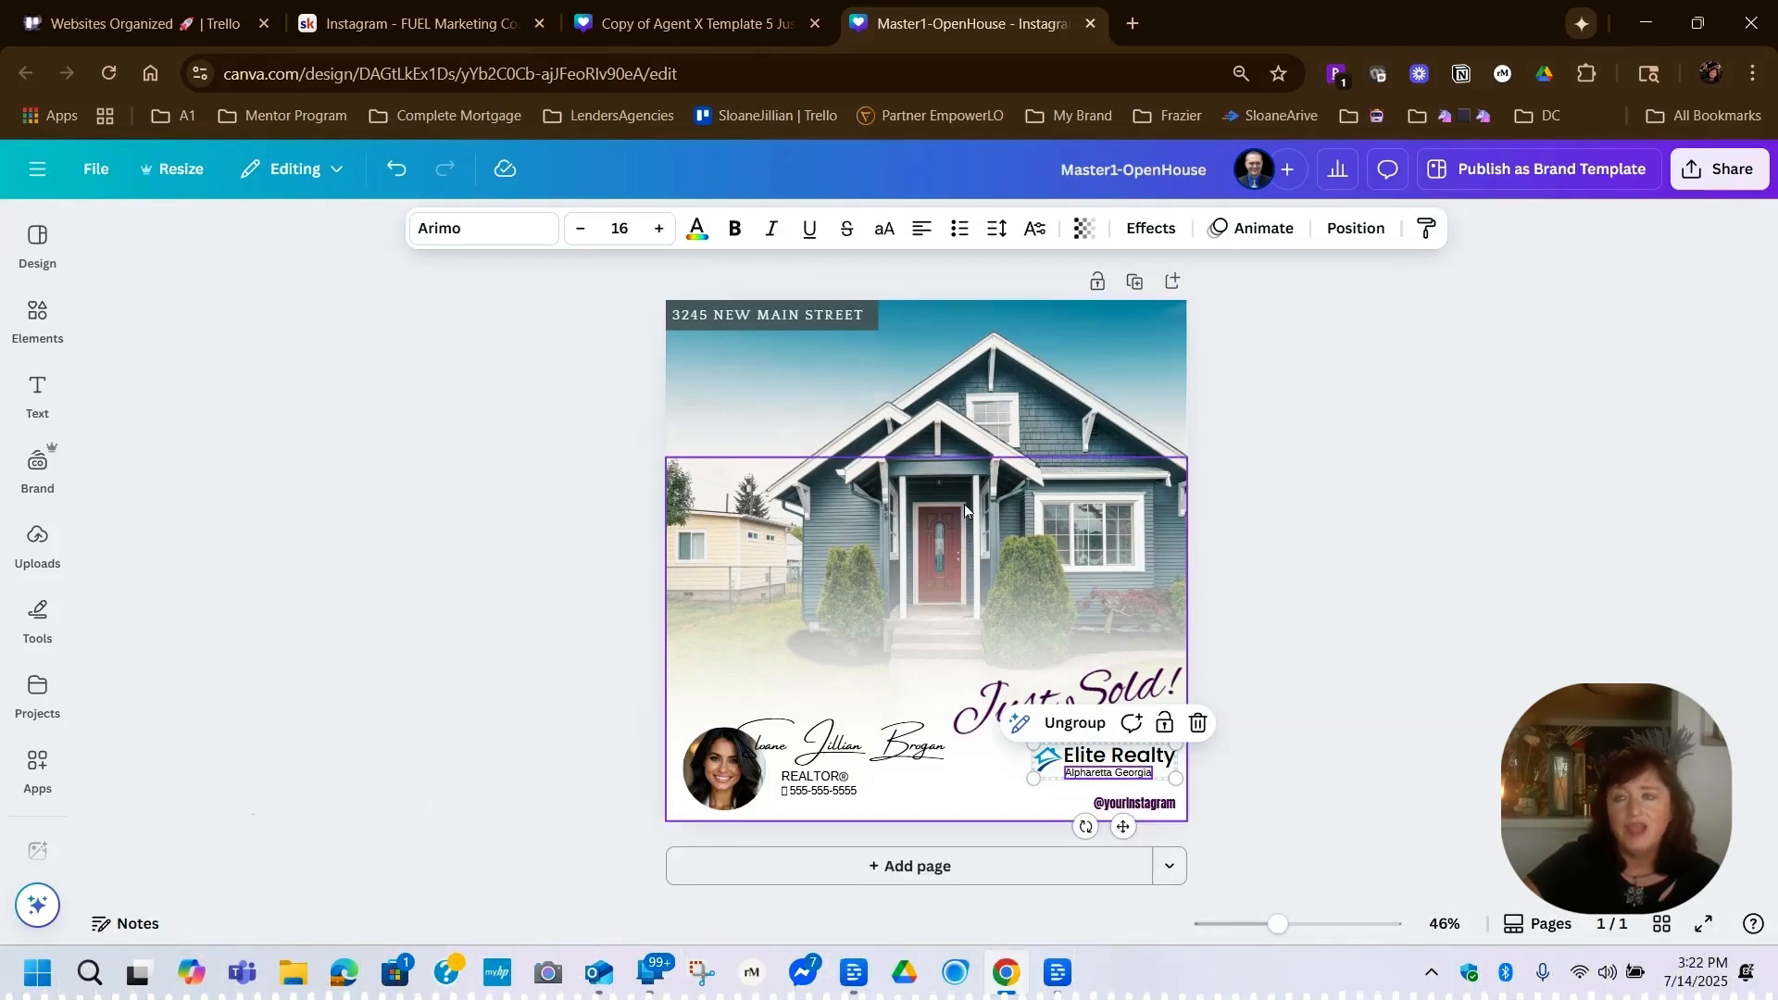
{"action": "left_click", "coordinate": [1714, 171]}
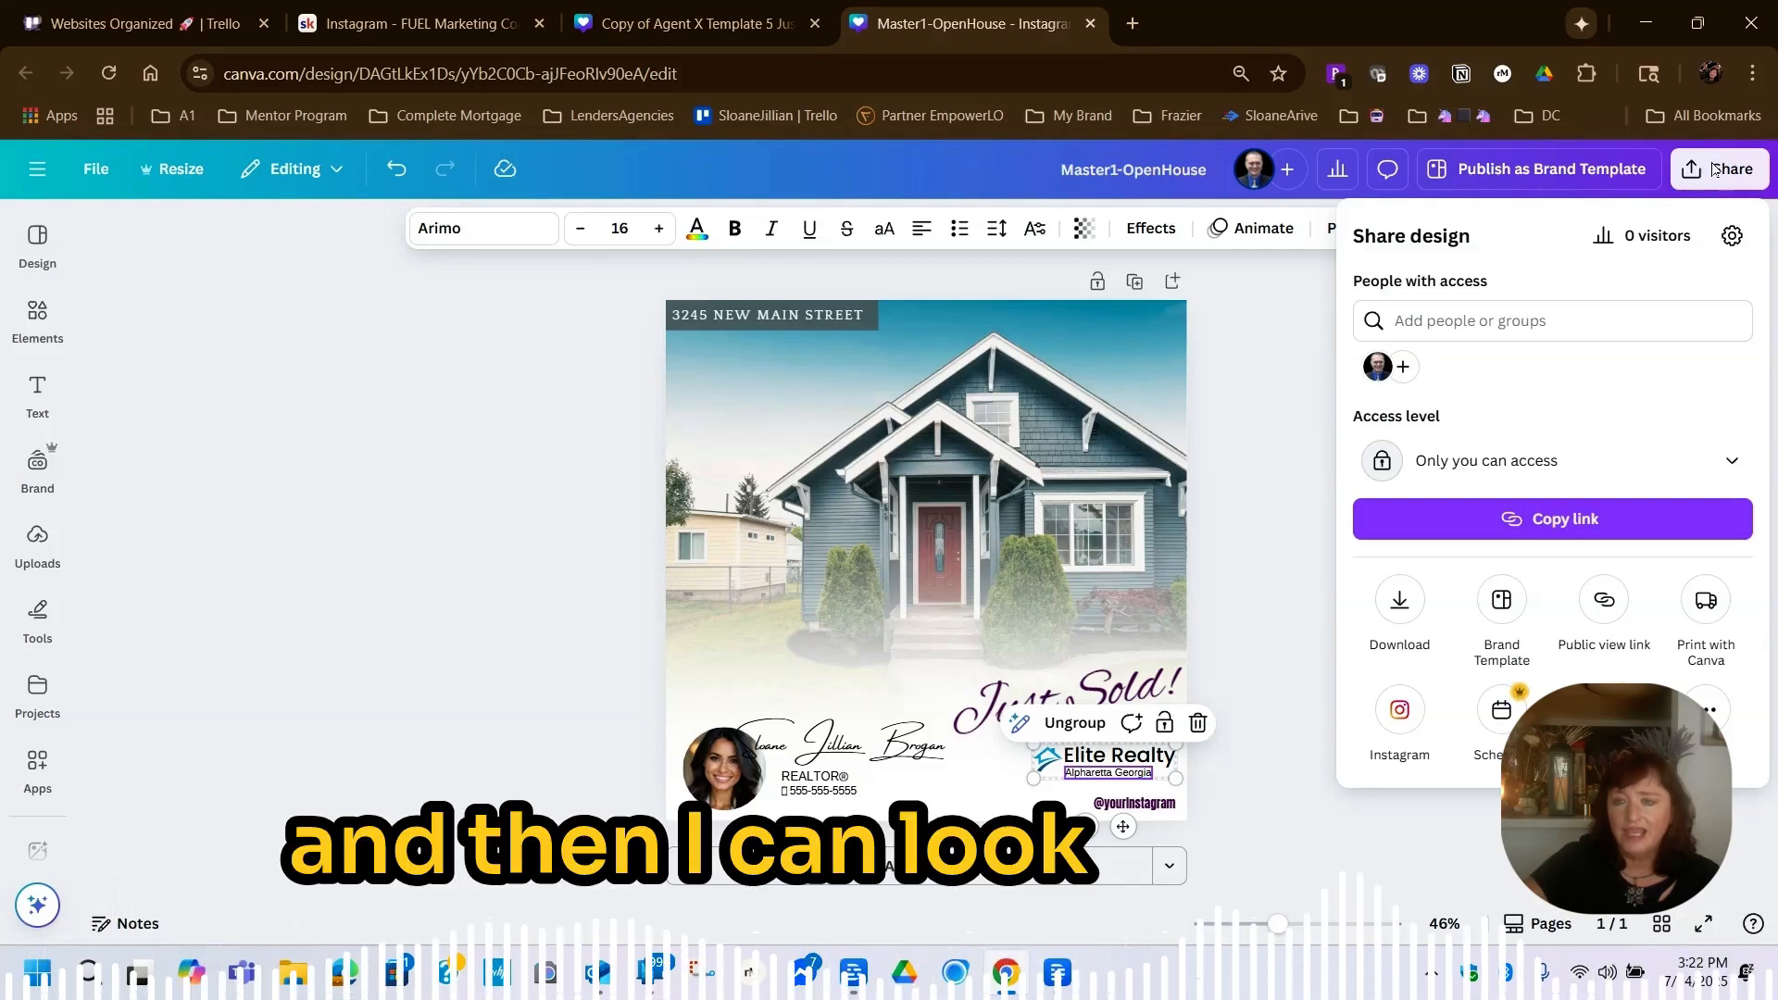
{"action": "left_click", "coordinate": [1493, 468]}
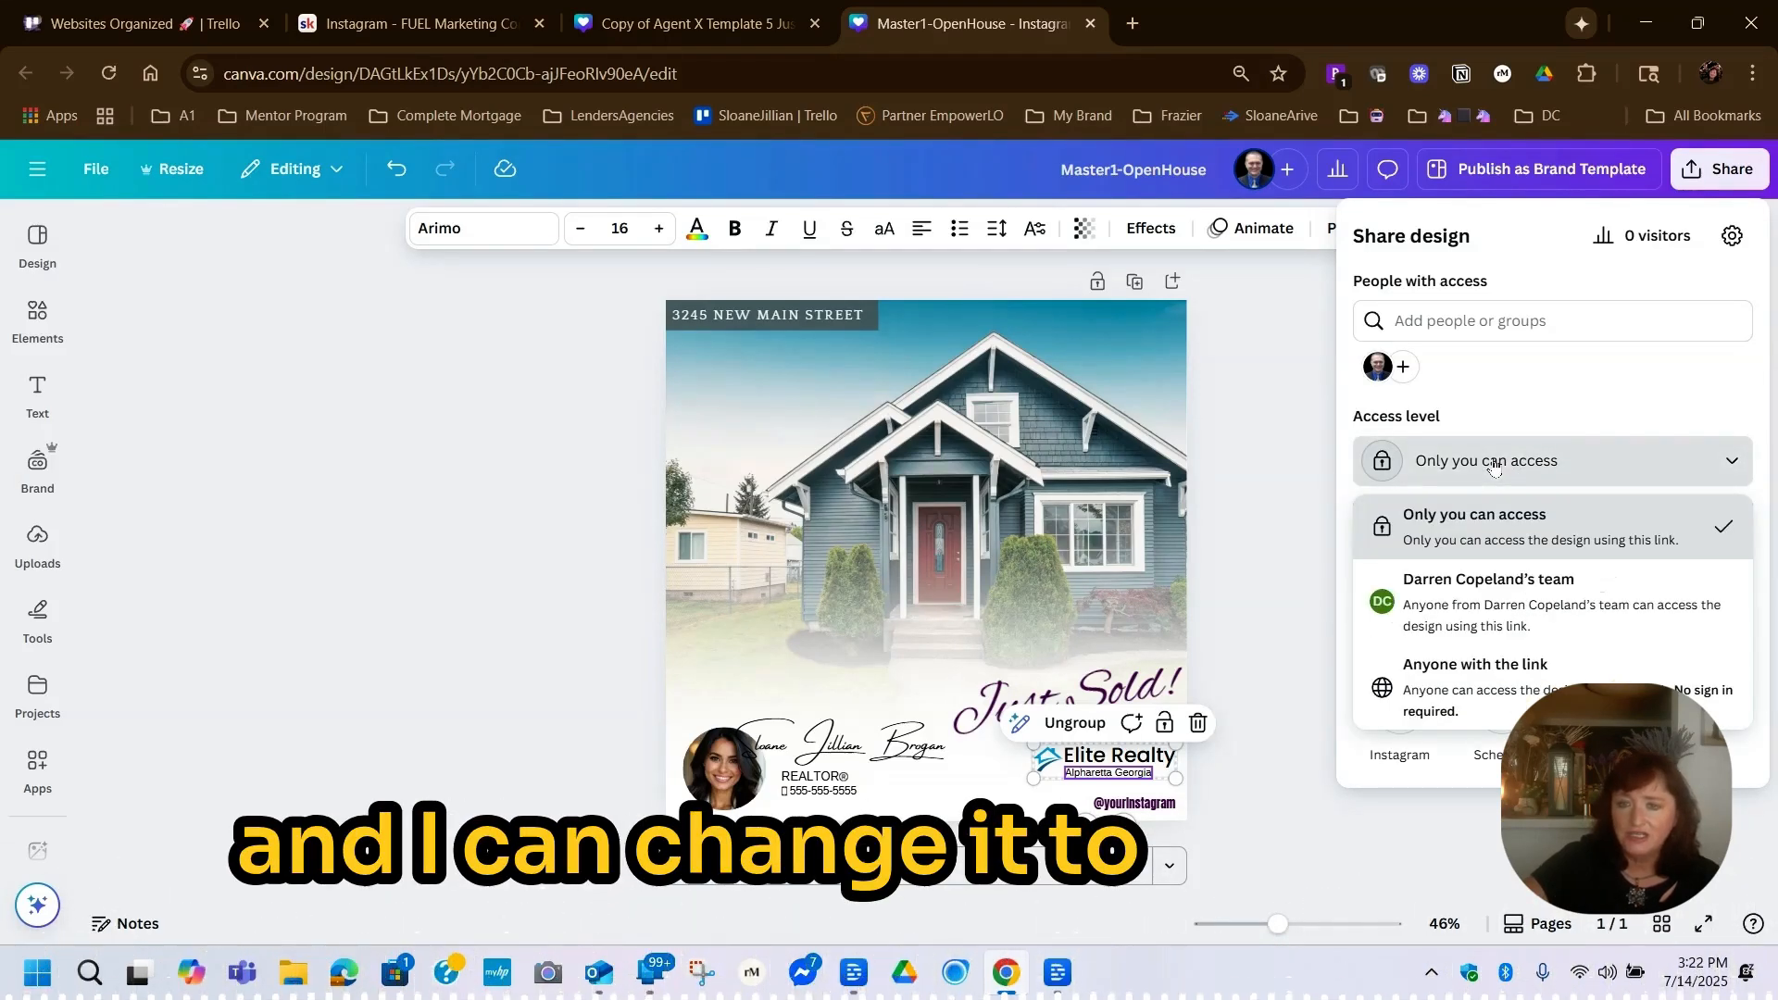
{"action": "left_click", "coordinate": [1387, 686]}
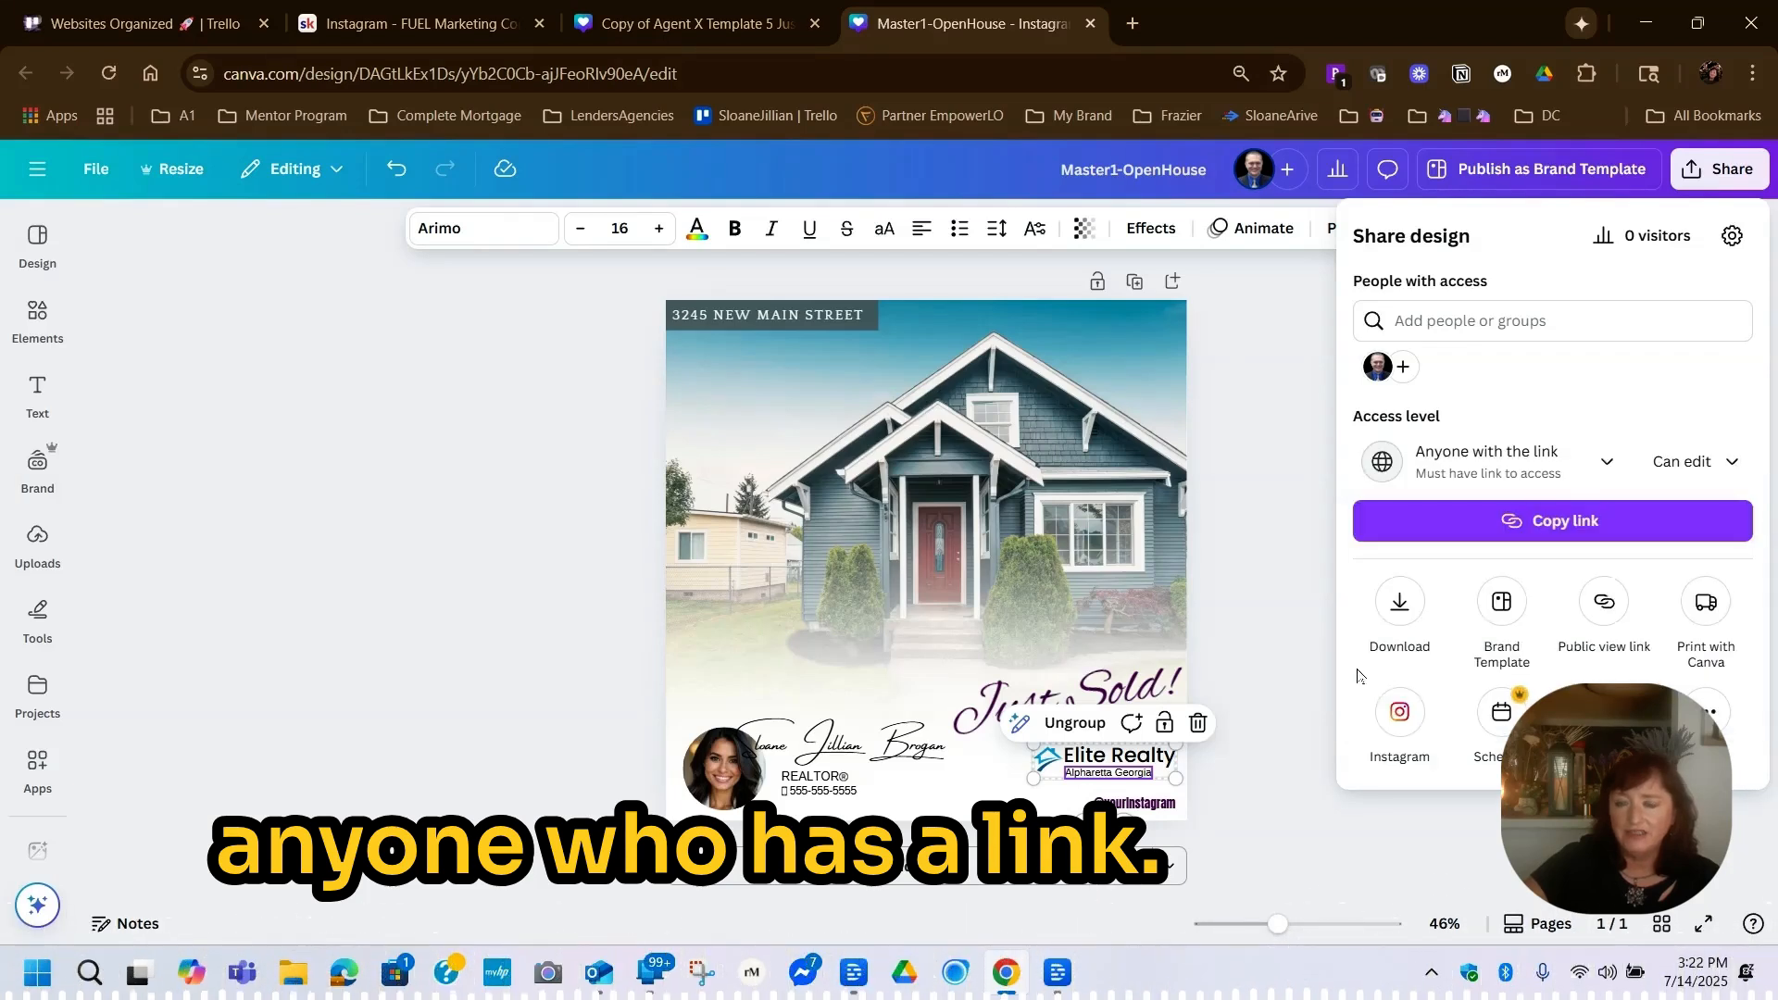
{"action": "left_click", "coordinate": [1556, 532]}
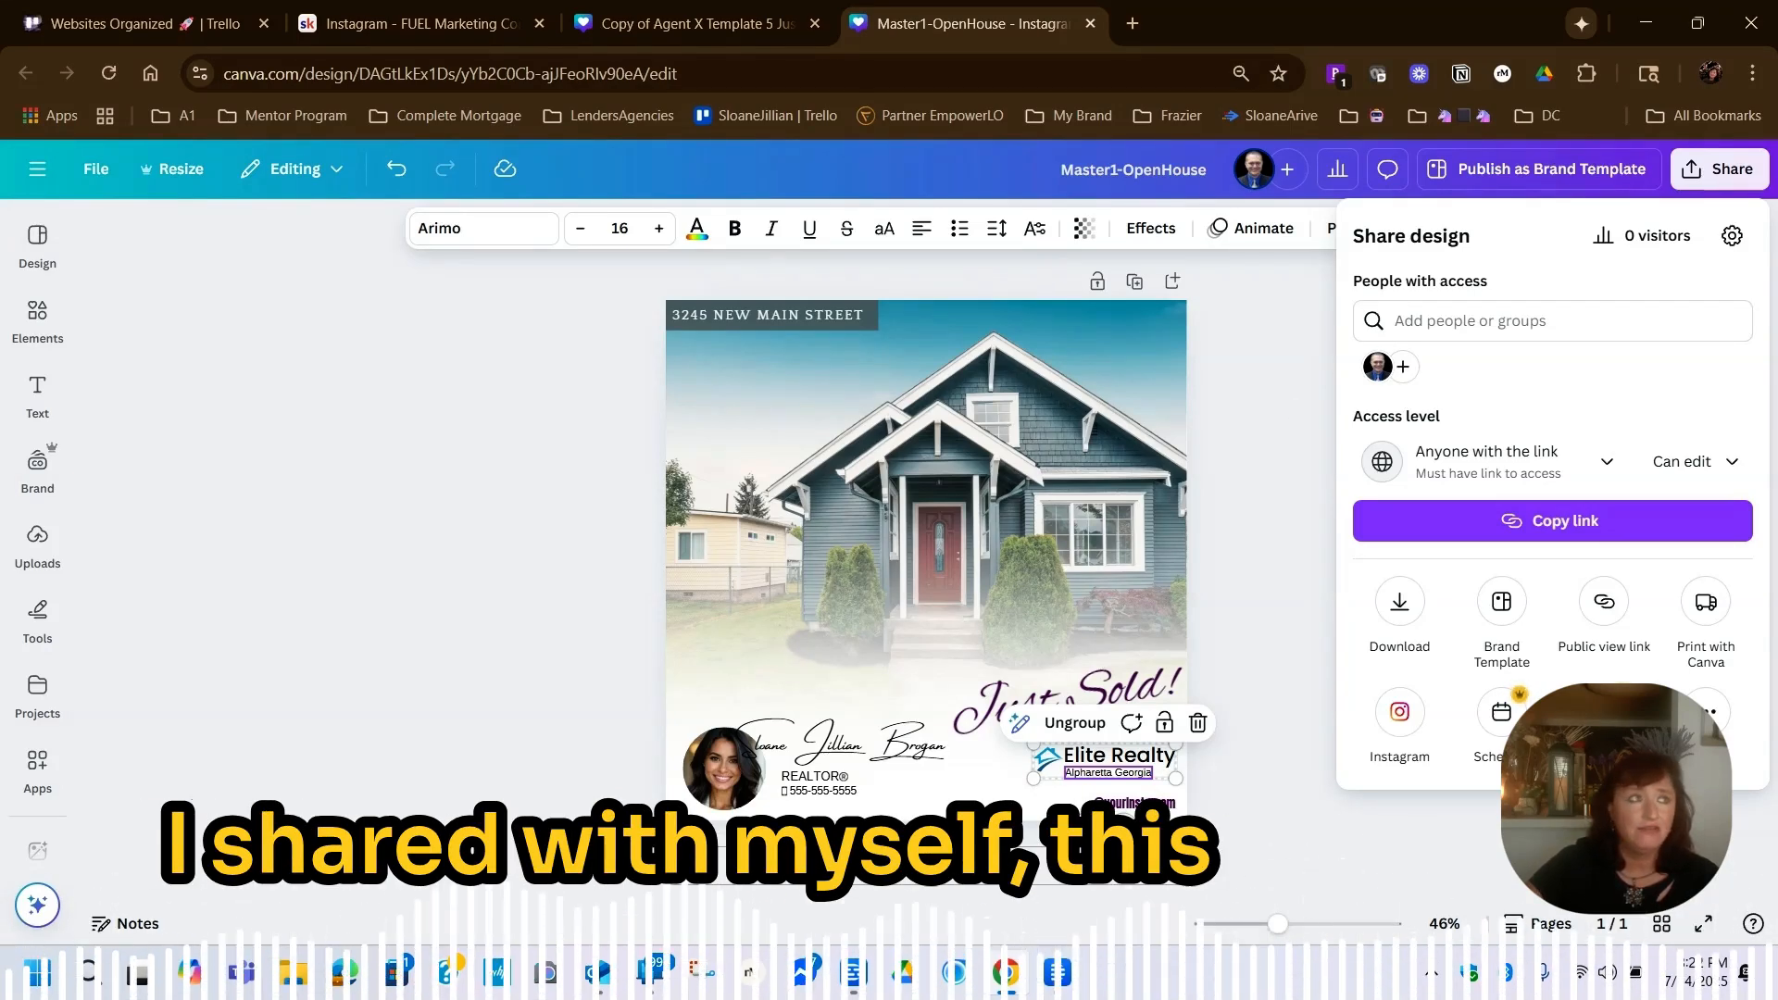
Switch to Outlook and open the shared Canva design link in the "Canva Link- Consistent" email
{"action": "left_click_drag", "start_coordinate": [1777, 334], "coordinate": [1358, 209]}
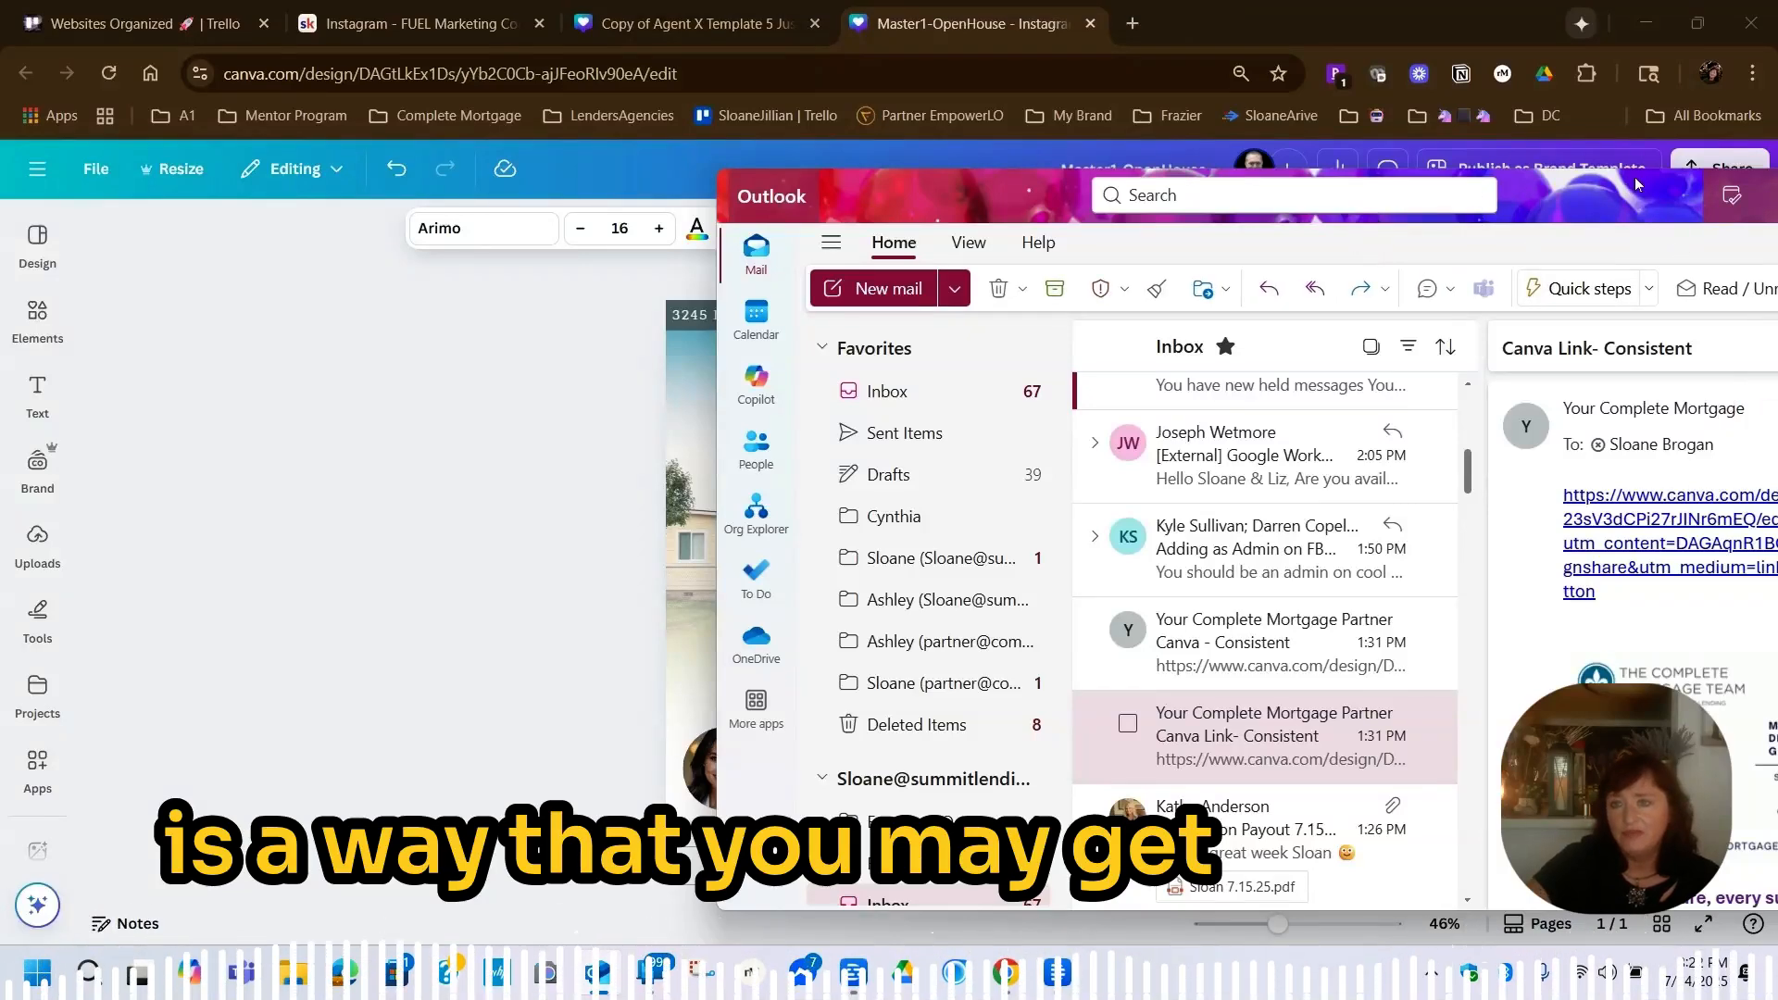
{"action": "left_click_drag", "start_coordinate": [1635, 176], "coordinate": [1293, 153]}
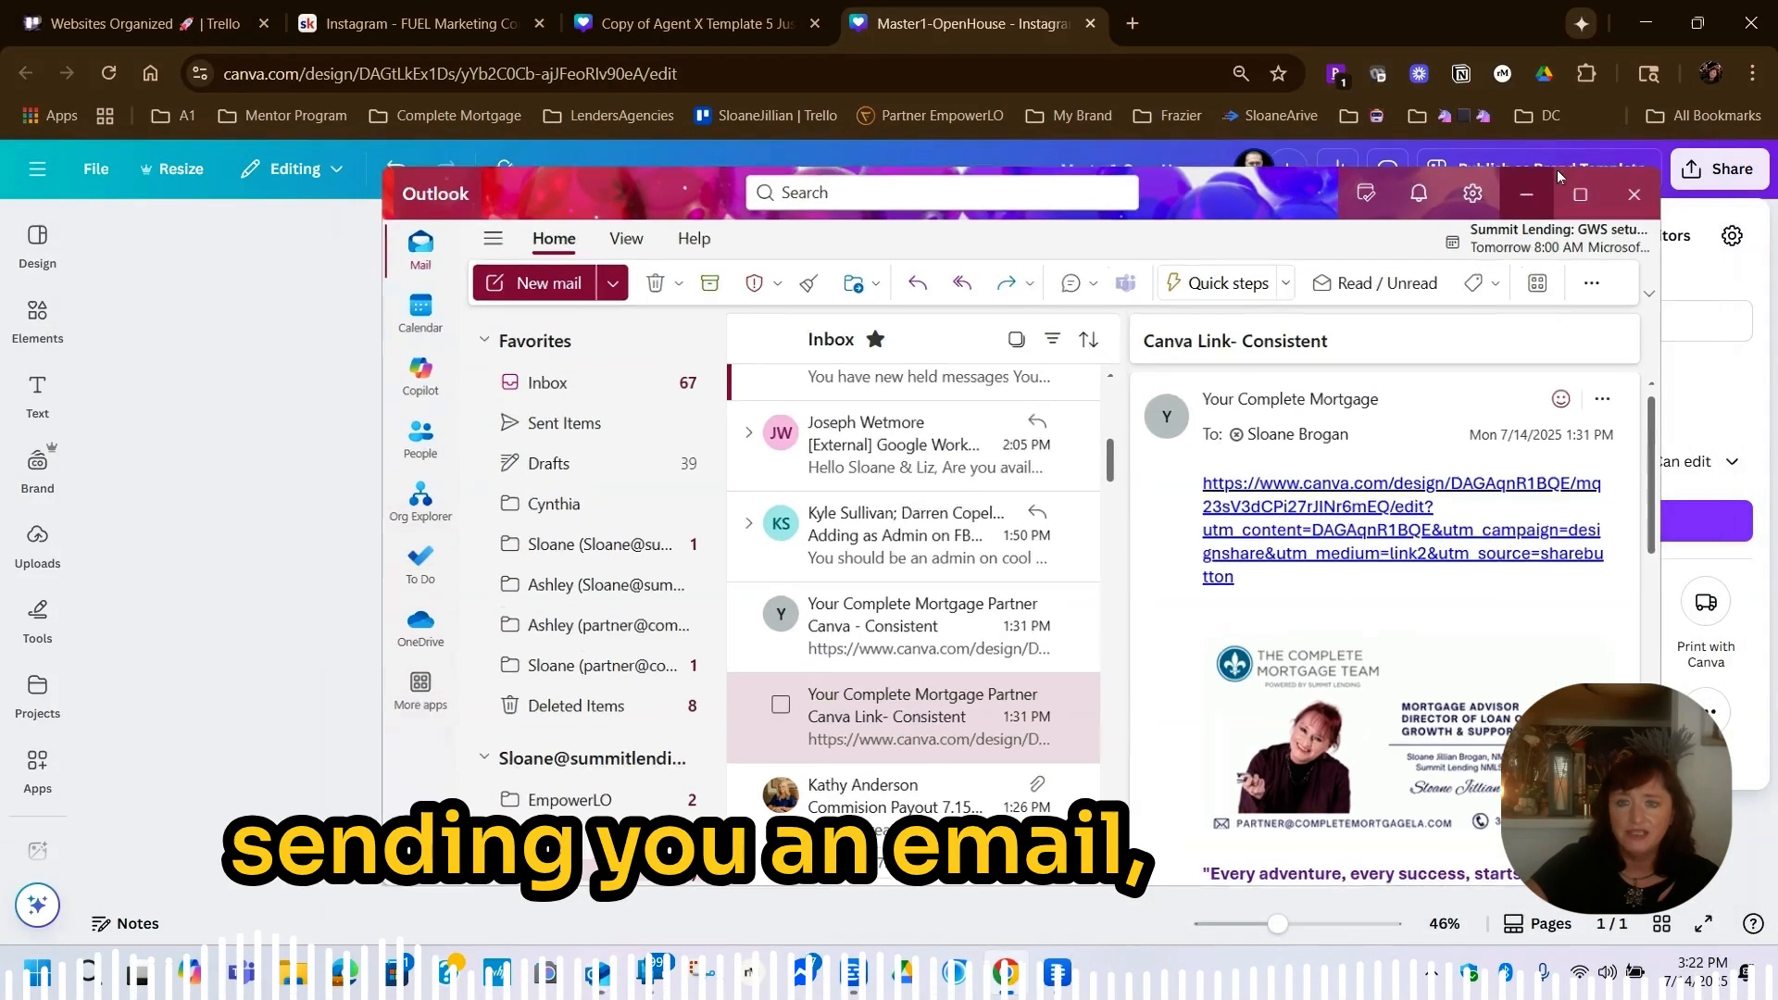
{"action": "left_click", "coordinate": [1557, 169]}
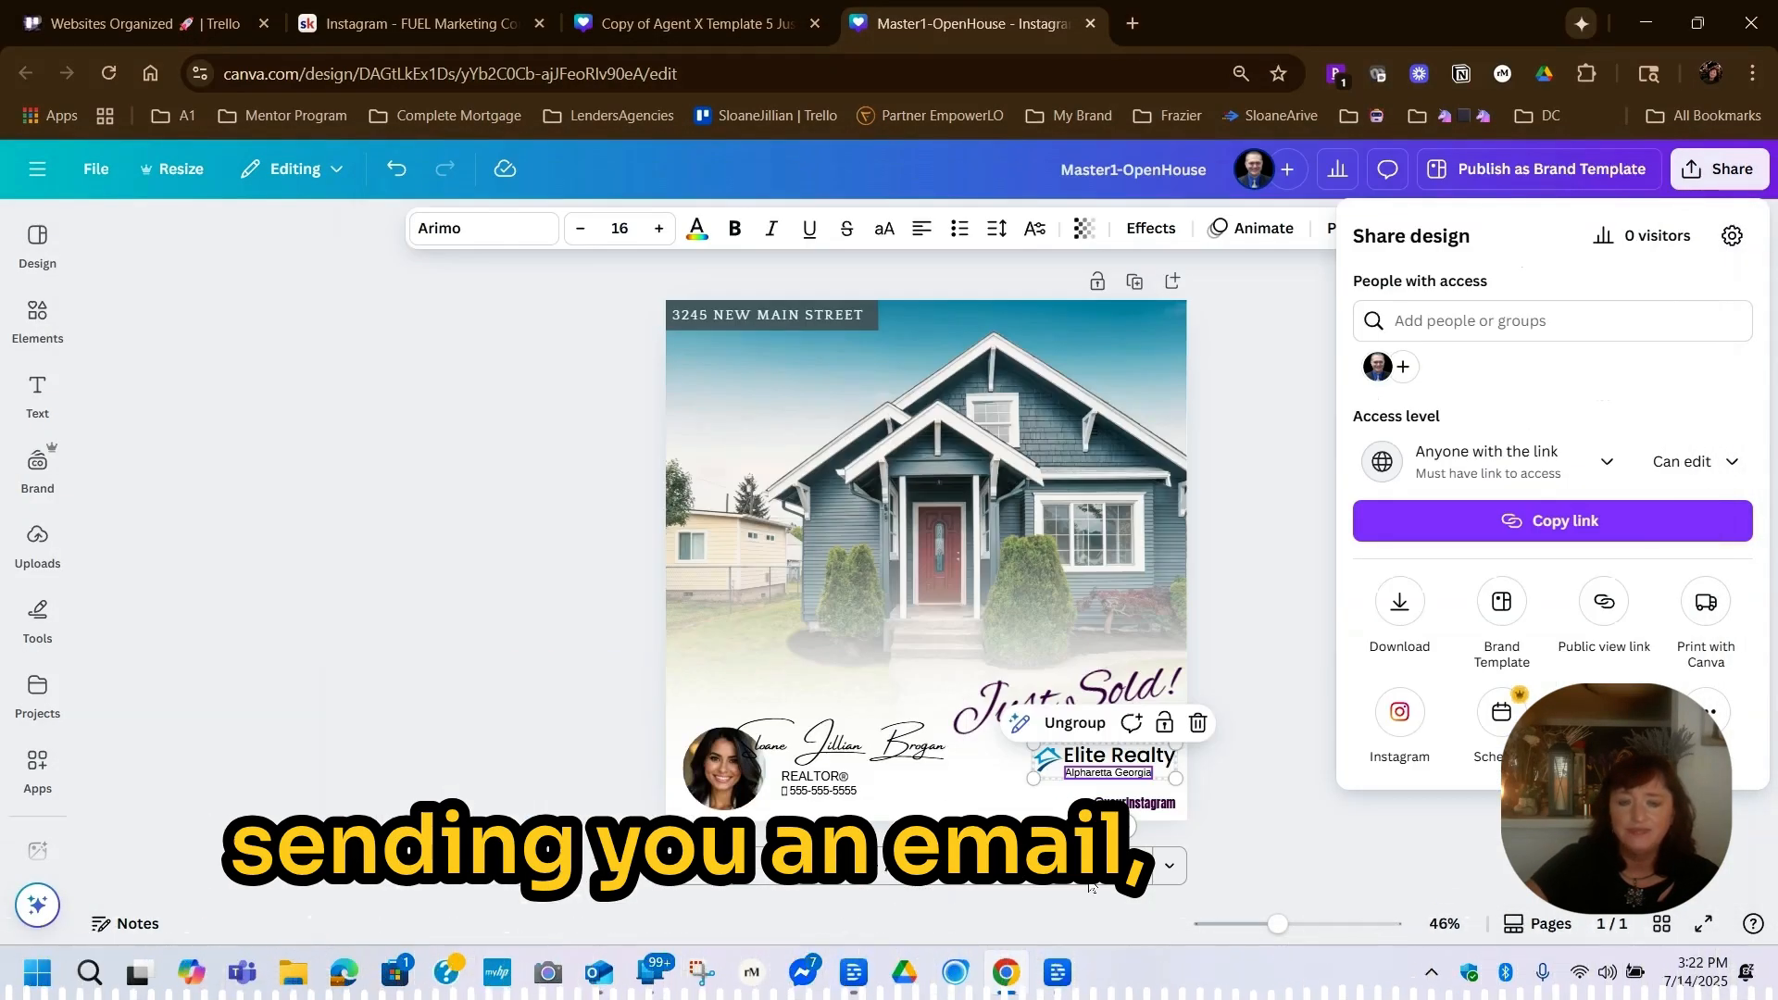
{"action": "left_click", "coordinate": [597, 972]}
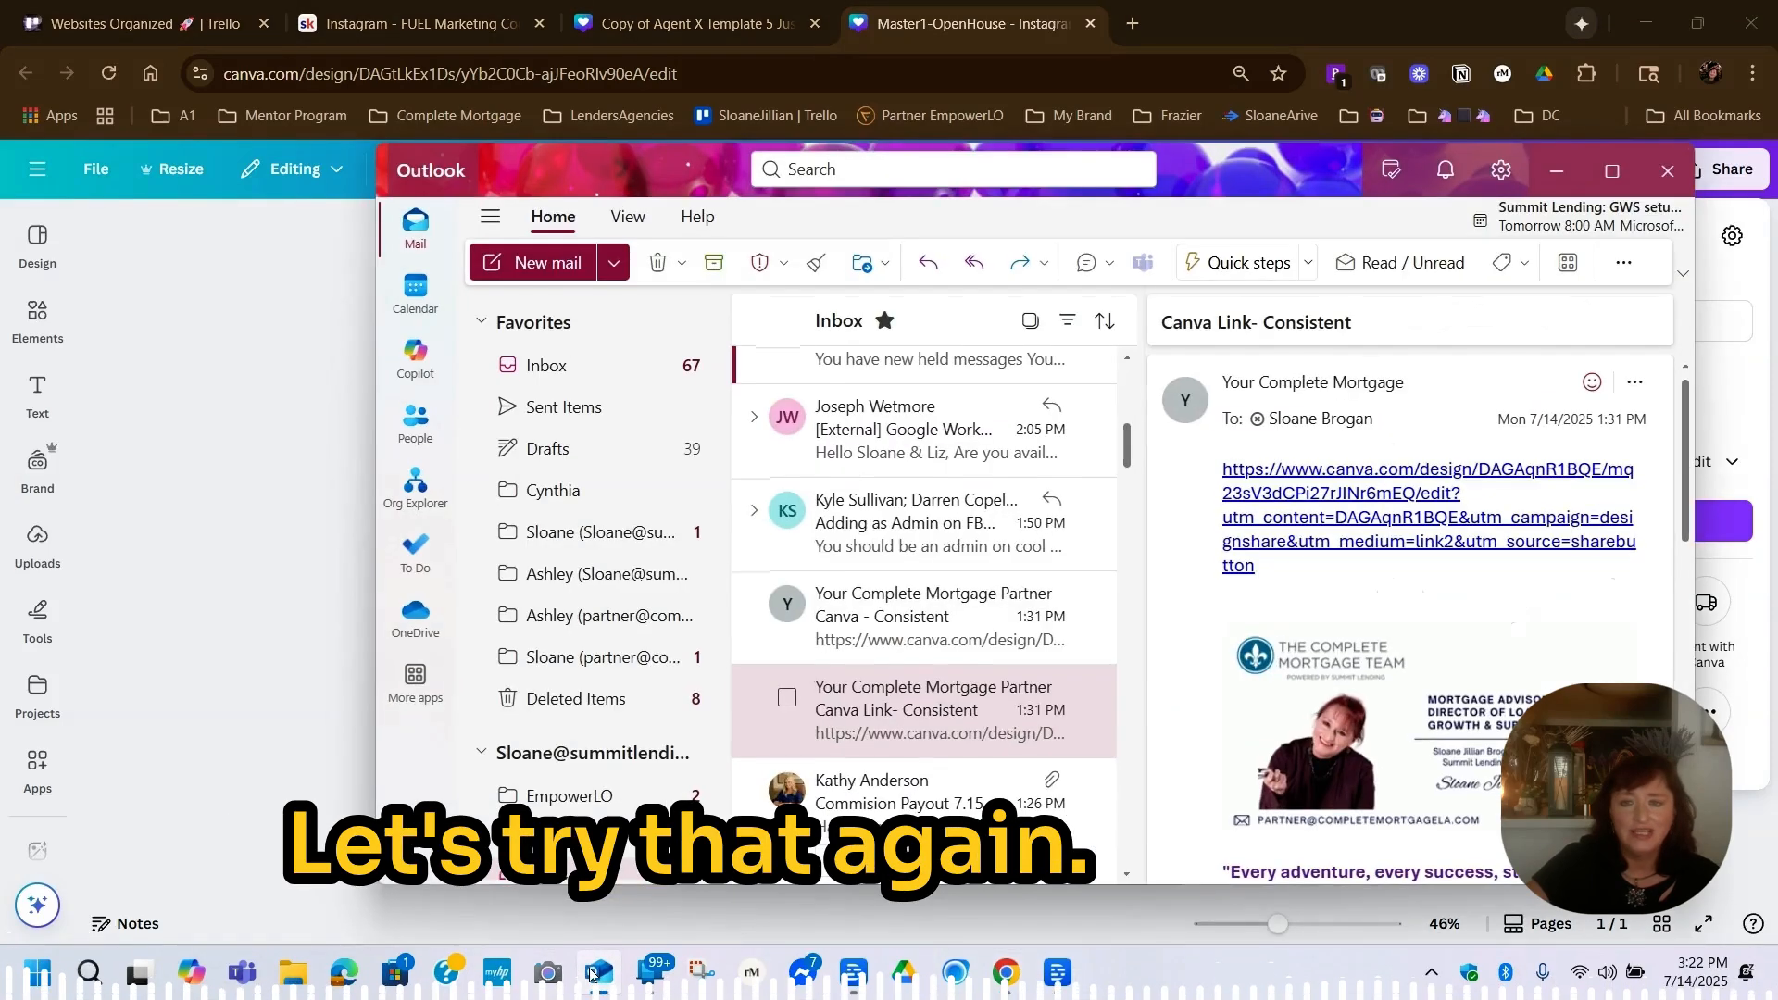
{"action": "left_click", "coordinate": [1308, 500]}
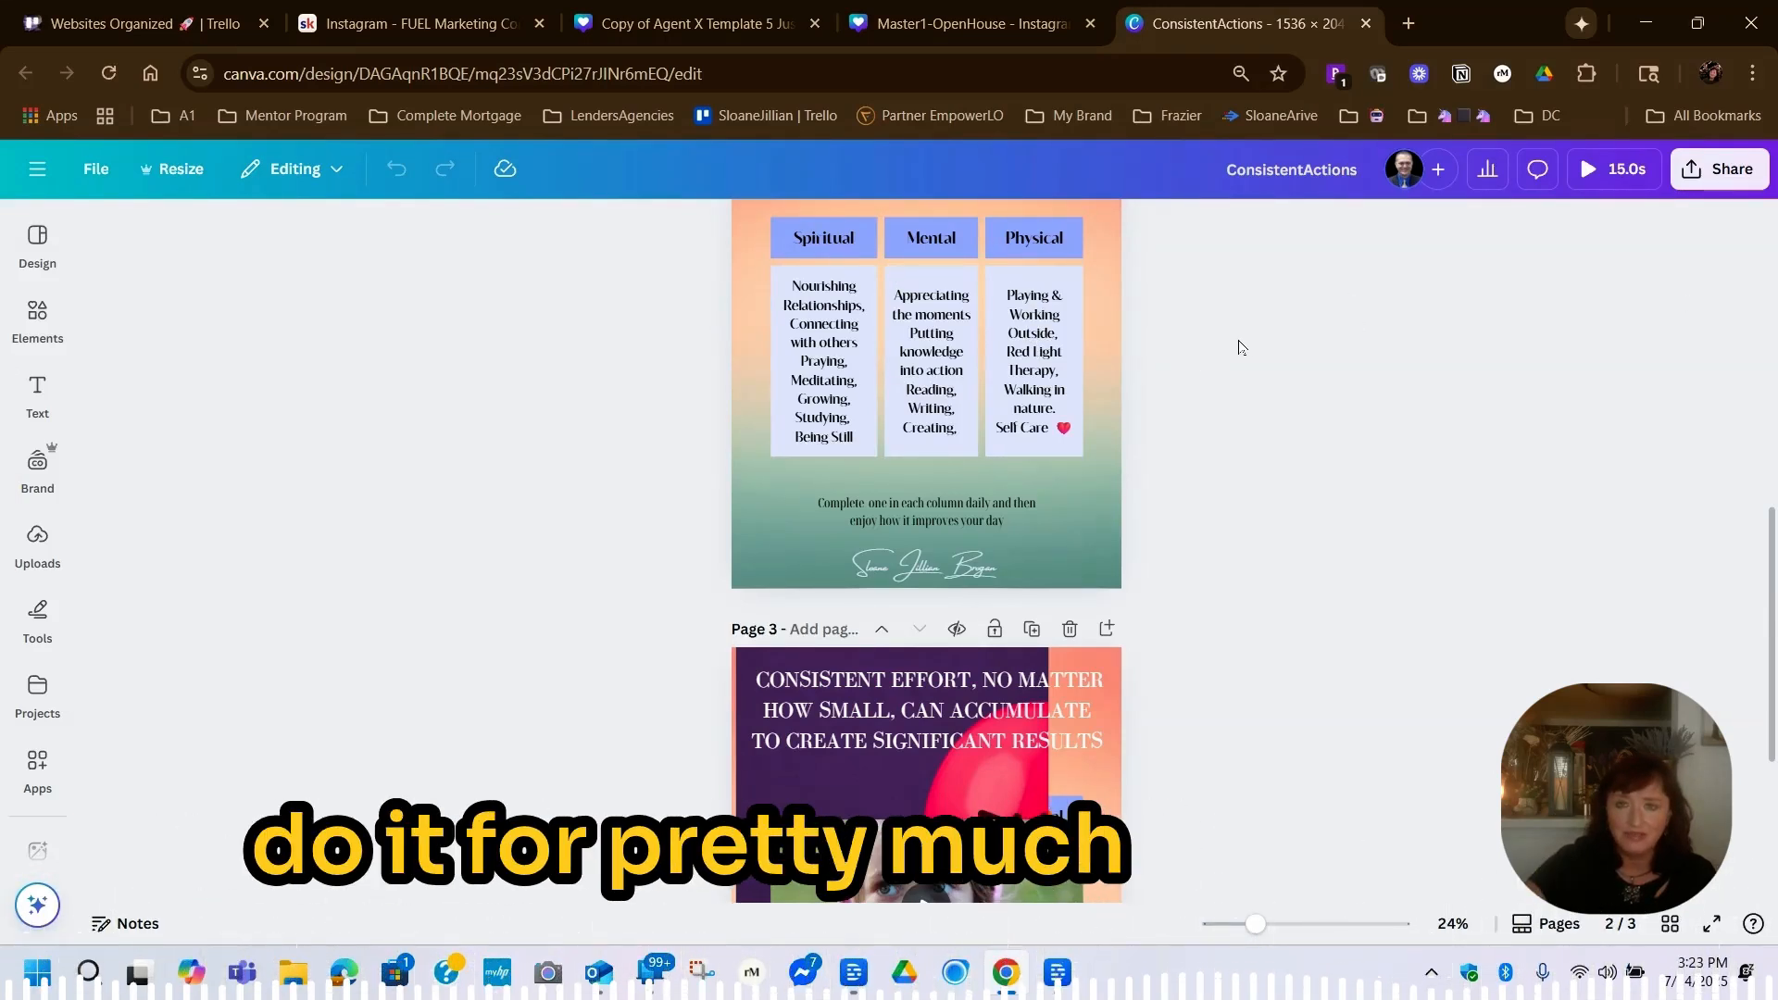
Make a copy of the shared ConsistentActions design before editing it
{"action": "left_click", "coordinate": [1093, 370]}
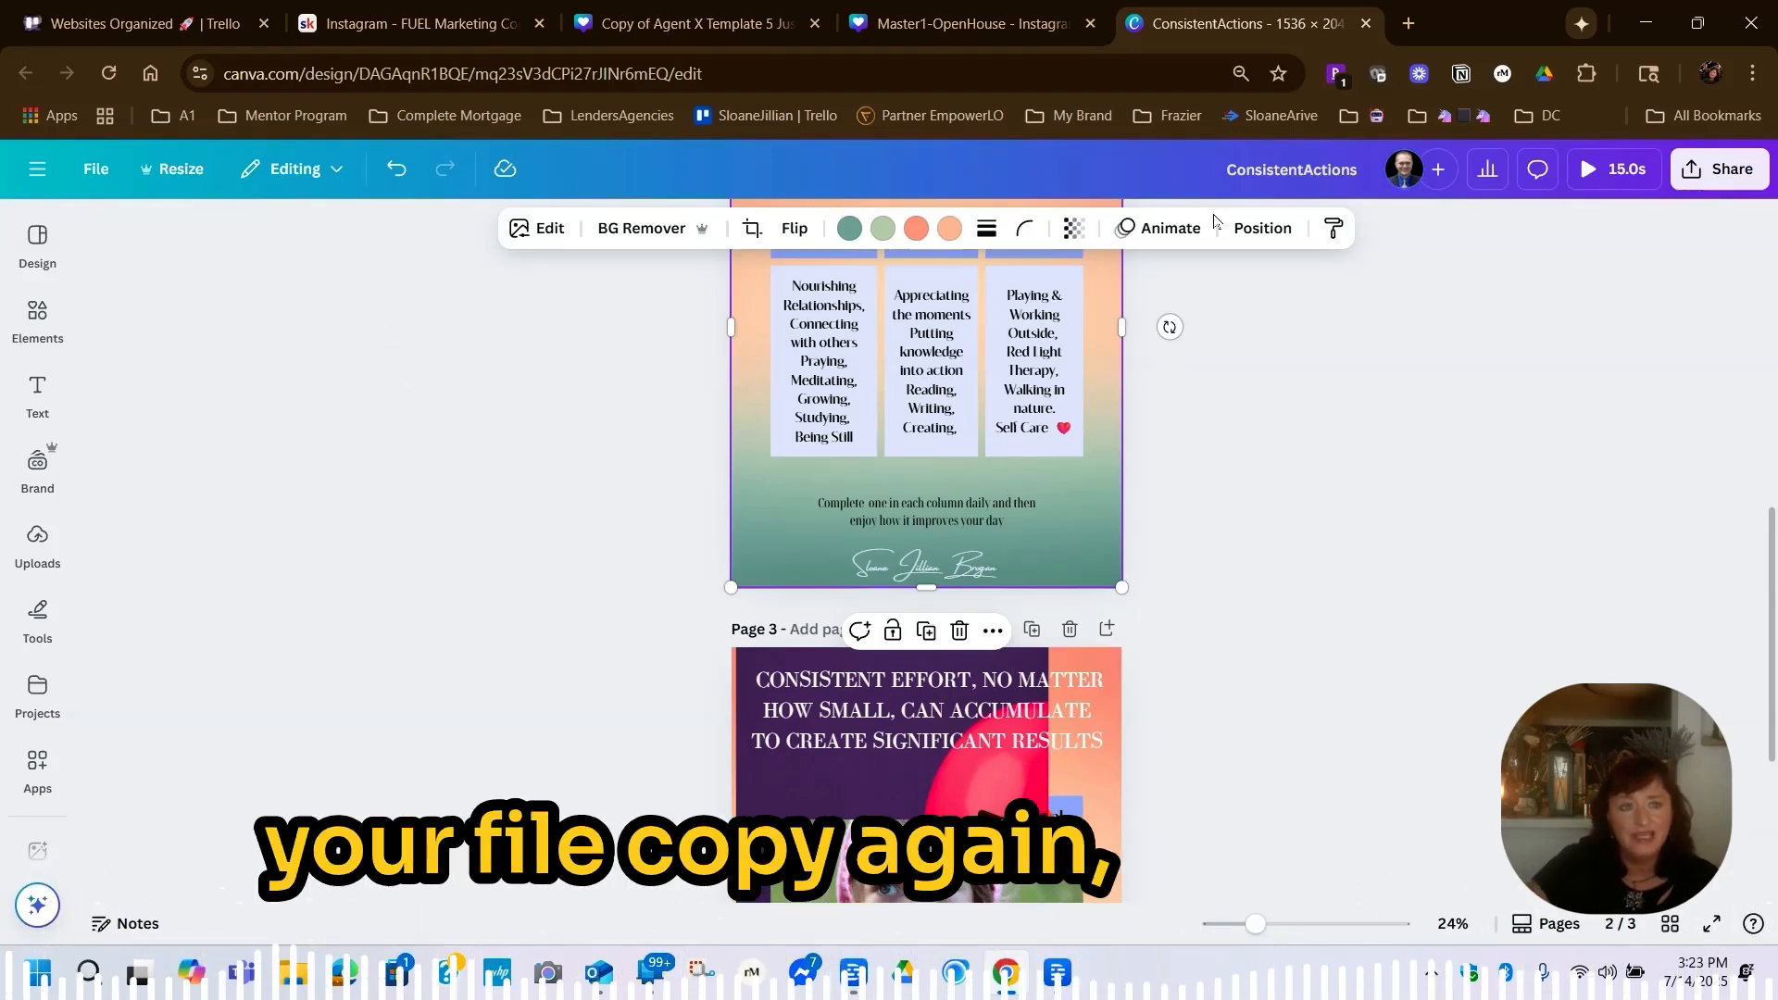
{"action": "left_click", "coordinate": [96, 171]}
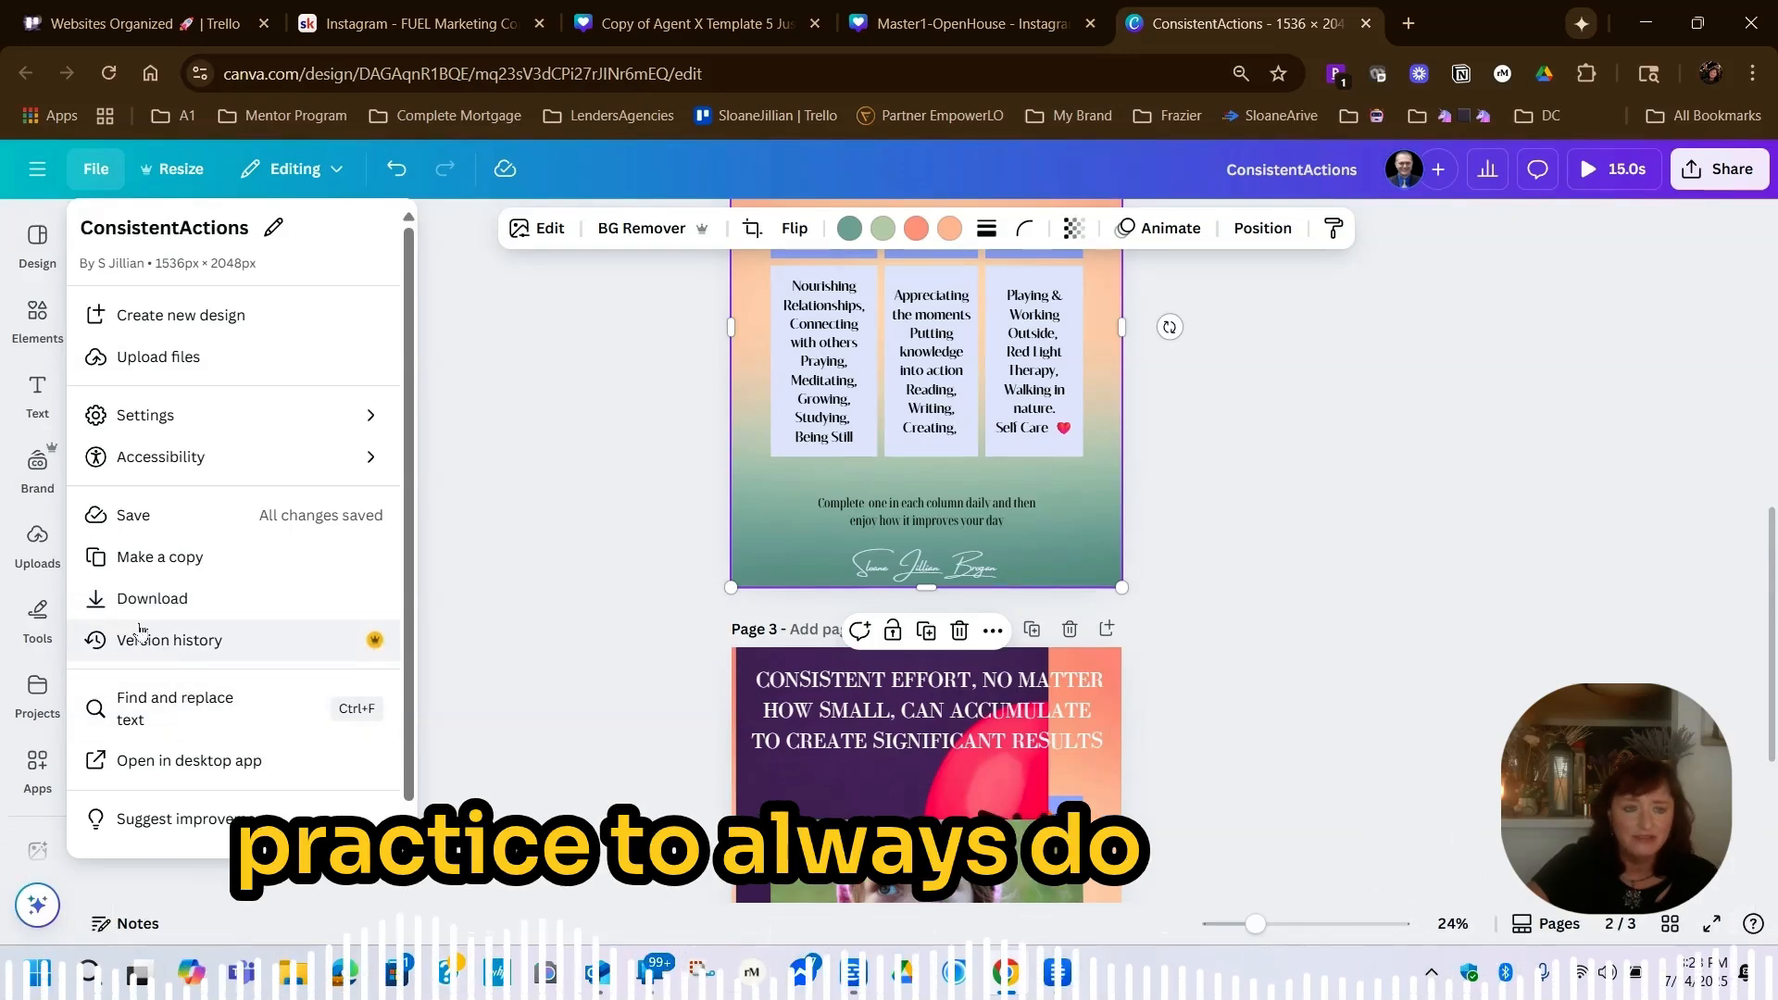
{"action": "left_click", "coordinate": [141, 566]}
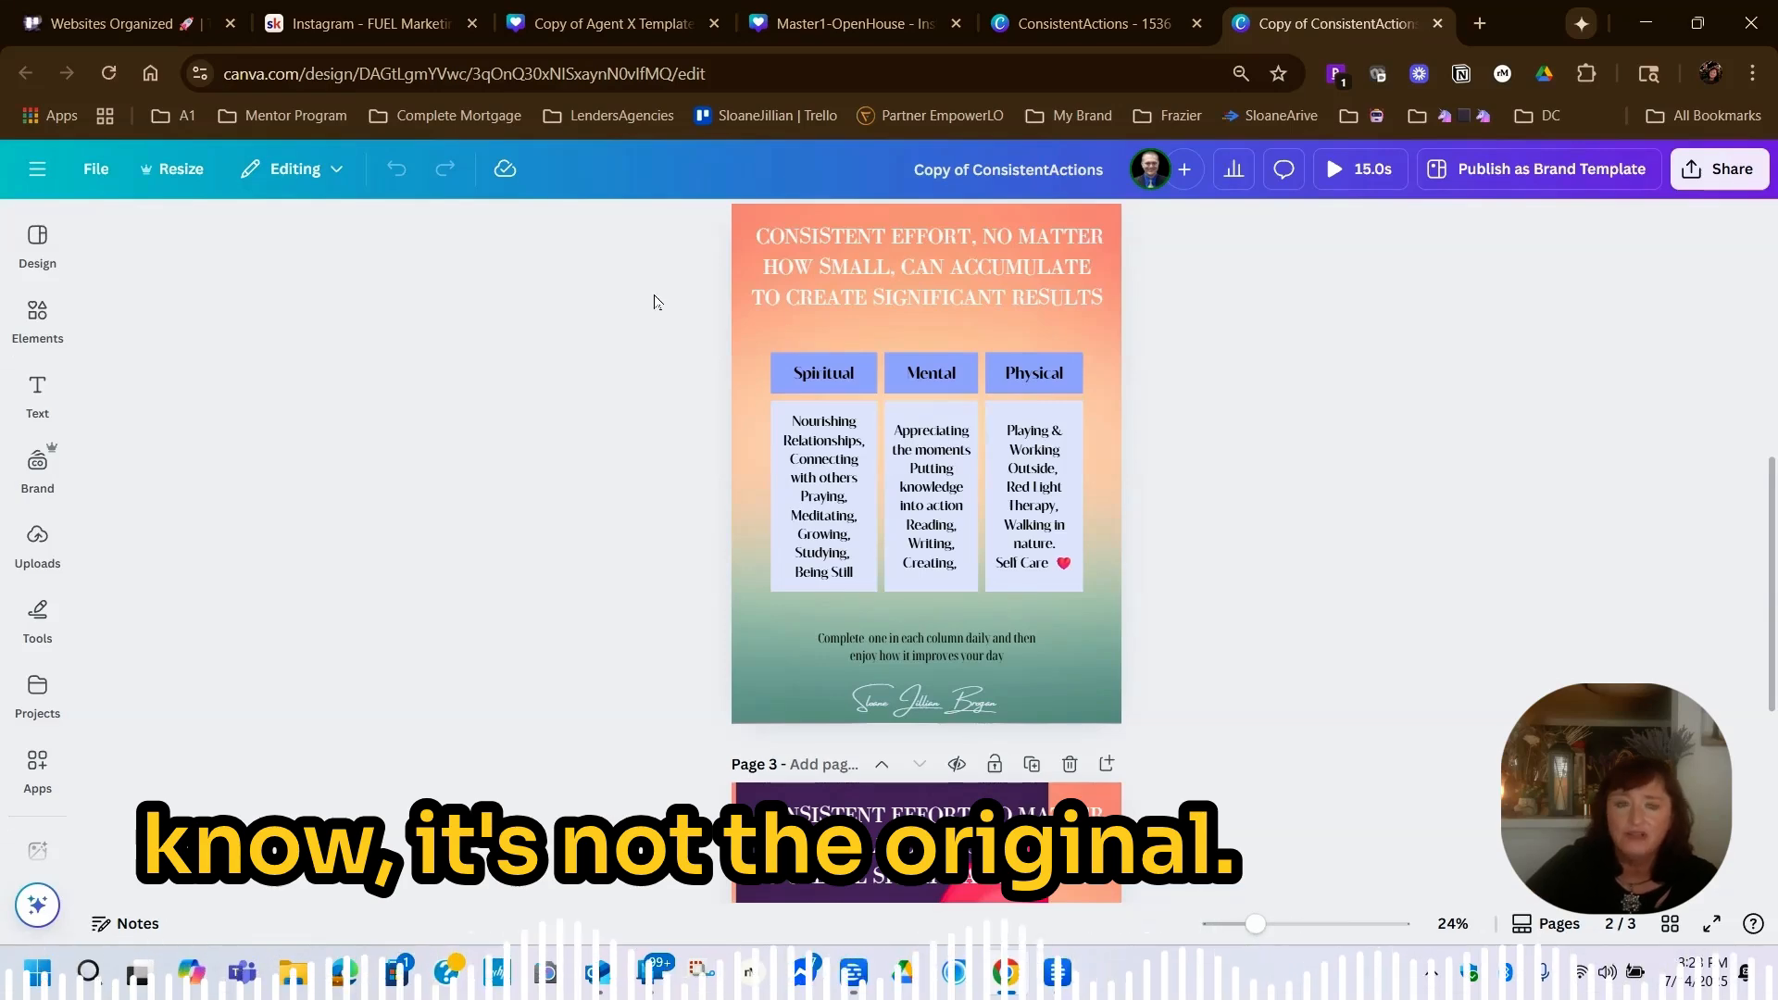
Search the elements for lavendar and add the purple satin fabric photo to page 2 of the copy
{"action": "left_click", "coordinate": [972, 297]}
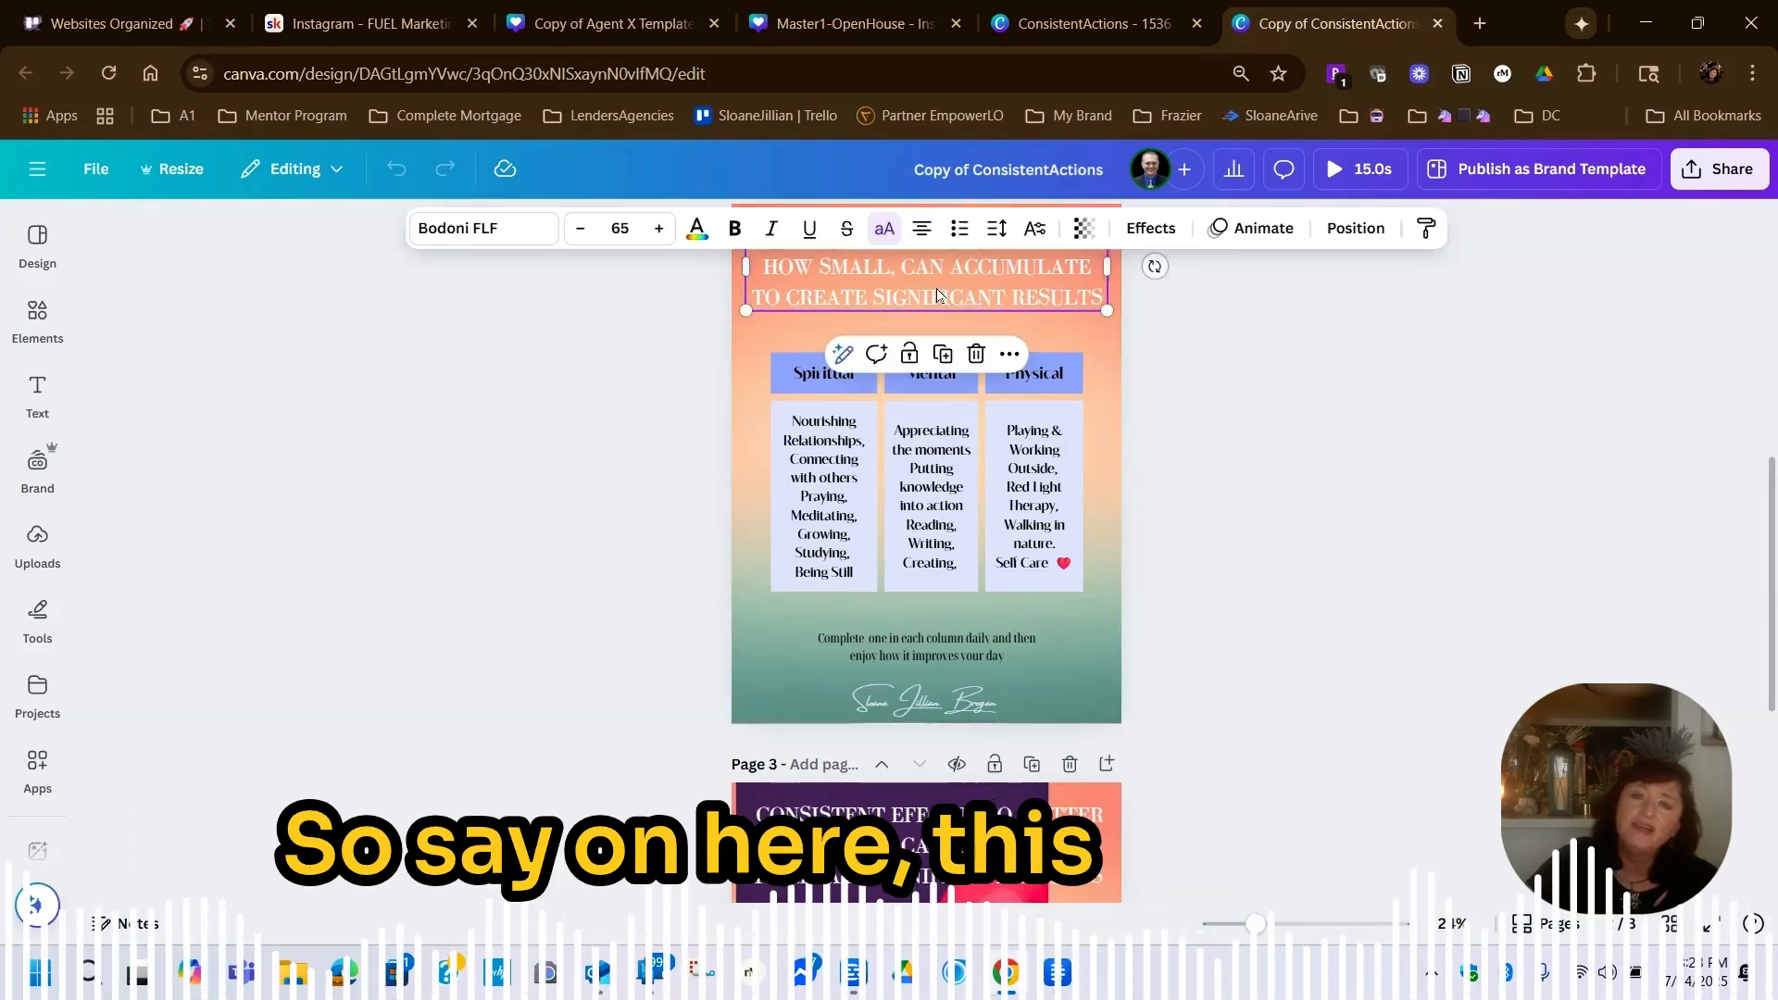
{"action": "left_click", "coordinate": [1112, 370]}
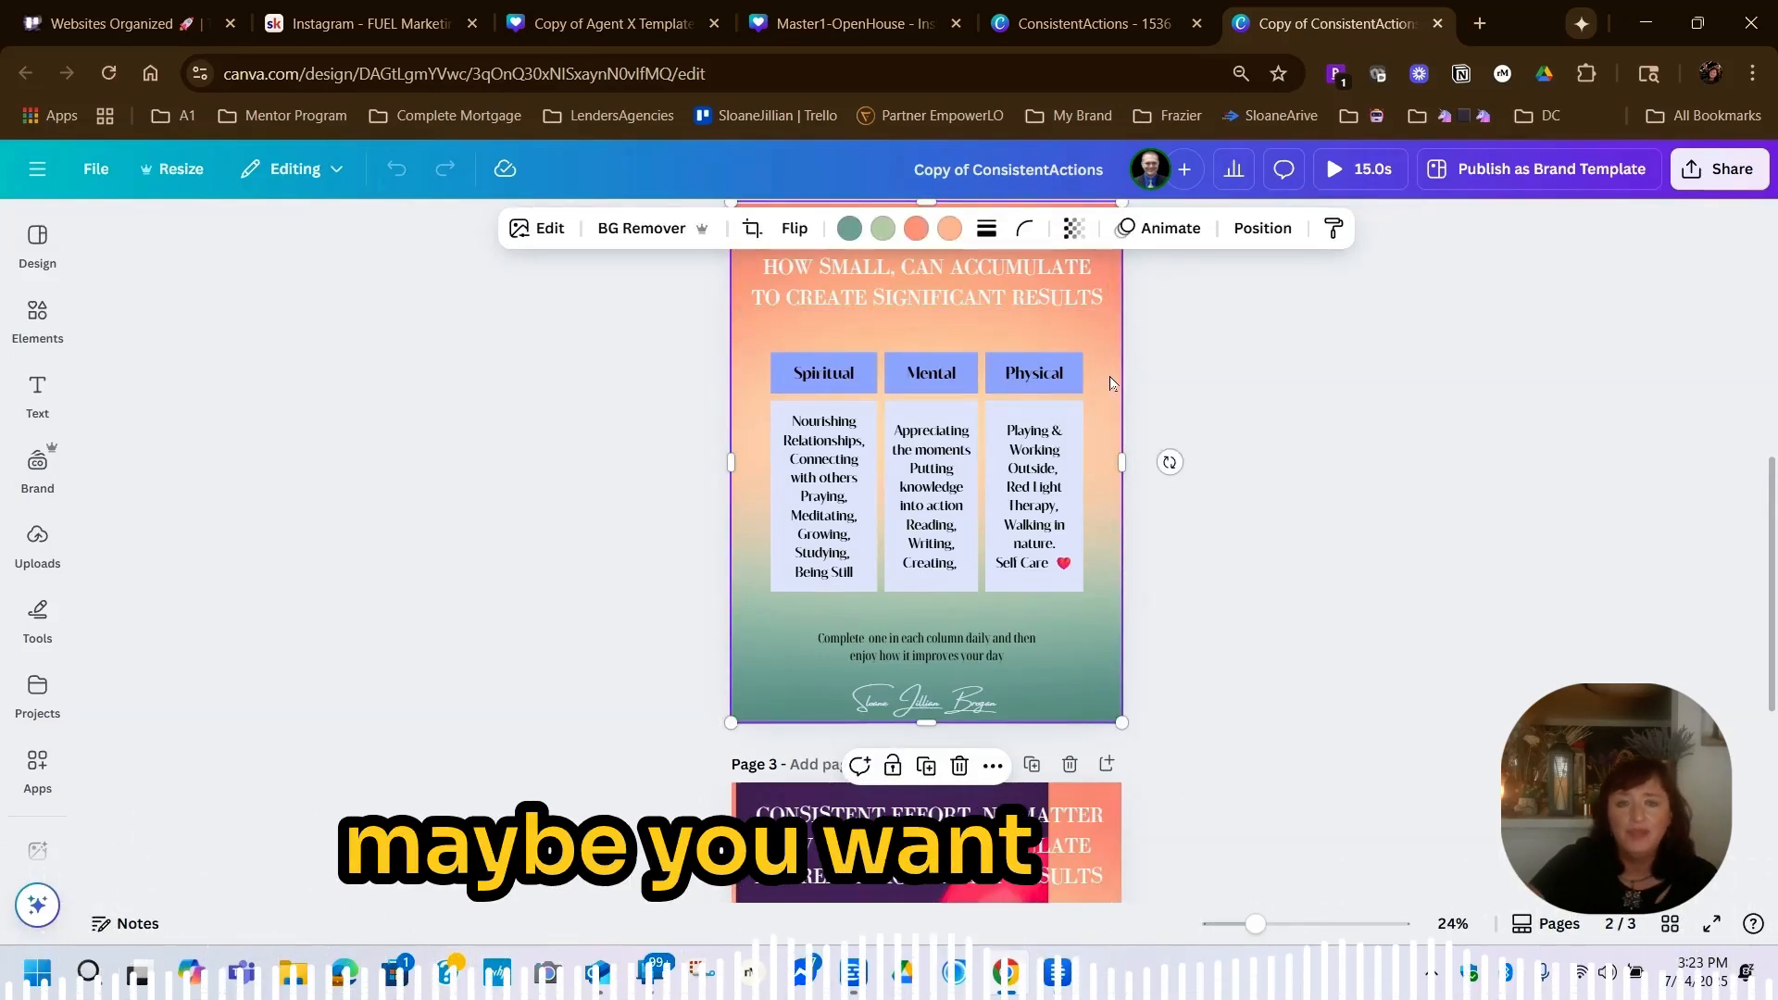
{"action": "left_click", "coordinate": [33, 324]}
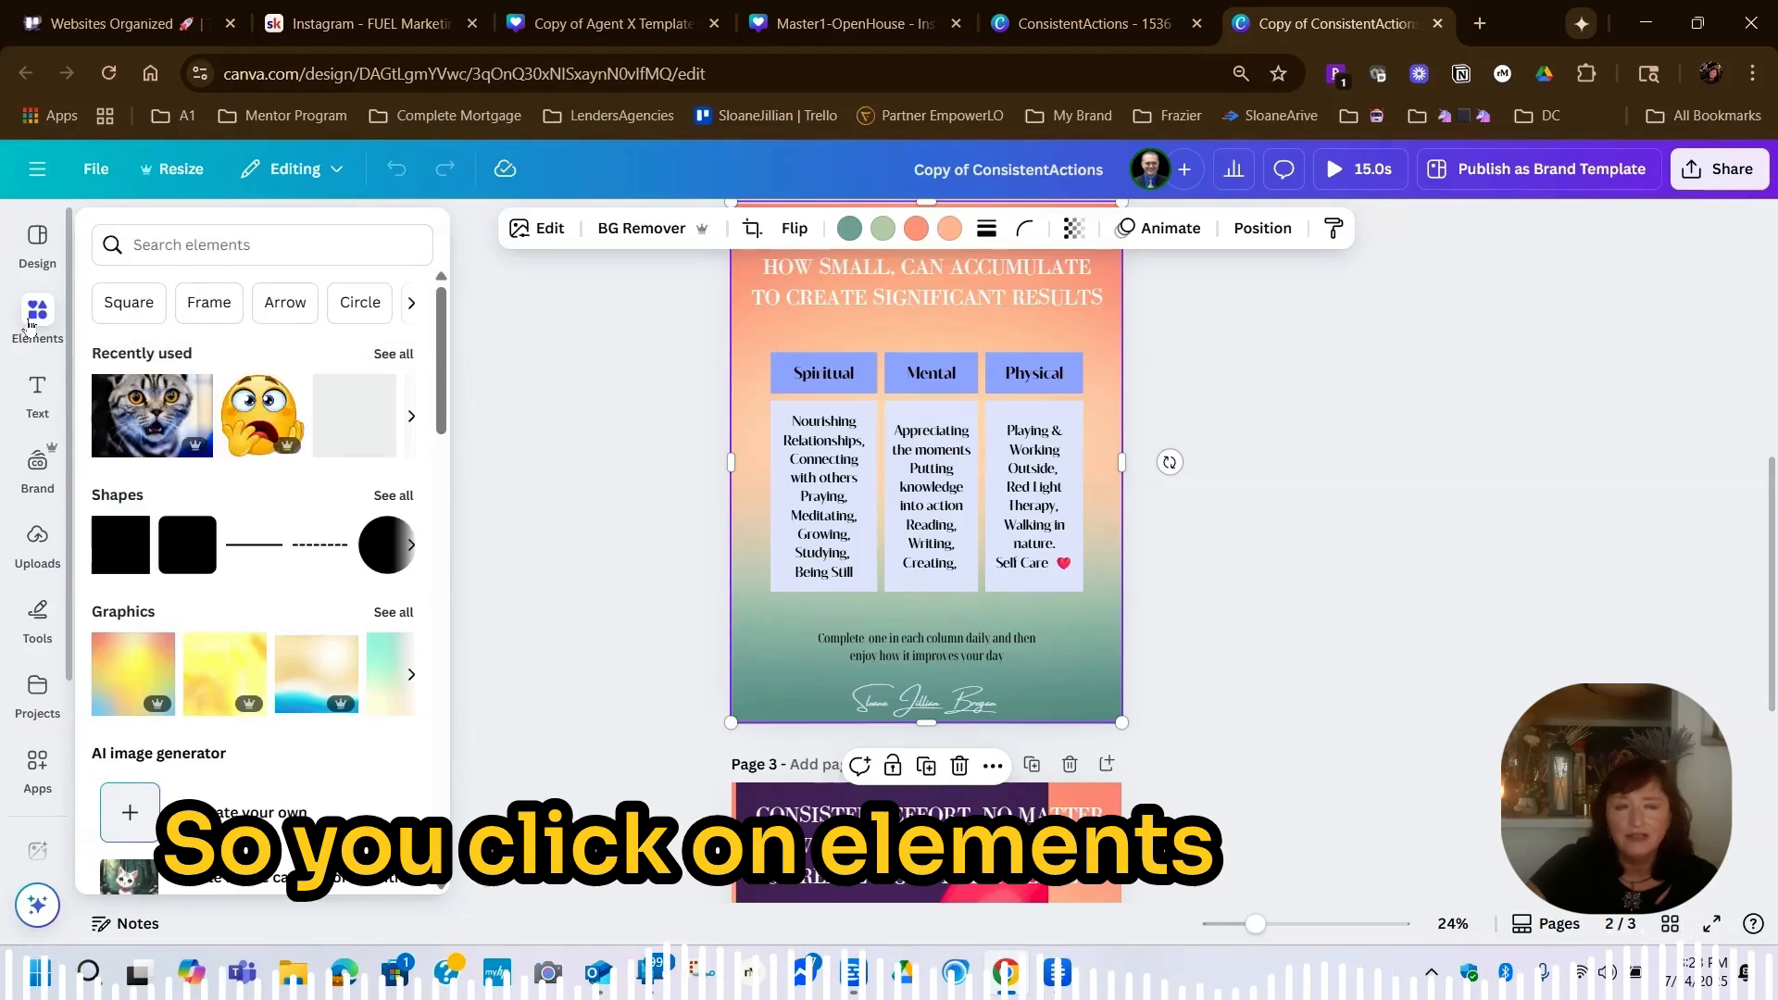
{"action": "left_click", "coordinate": [218, 236]}
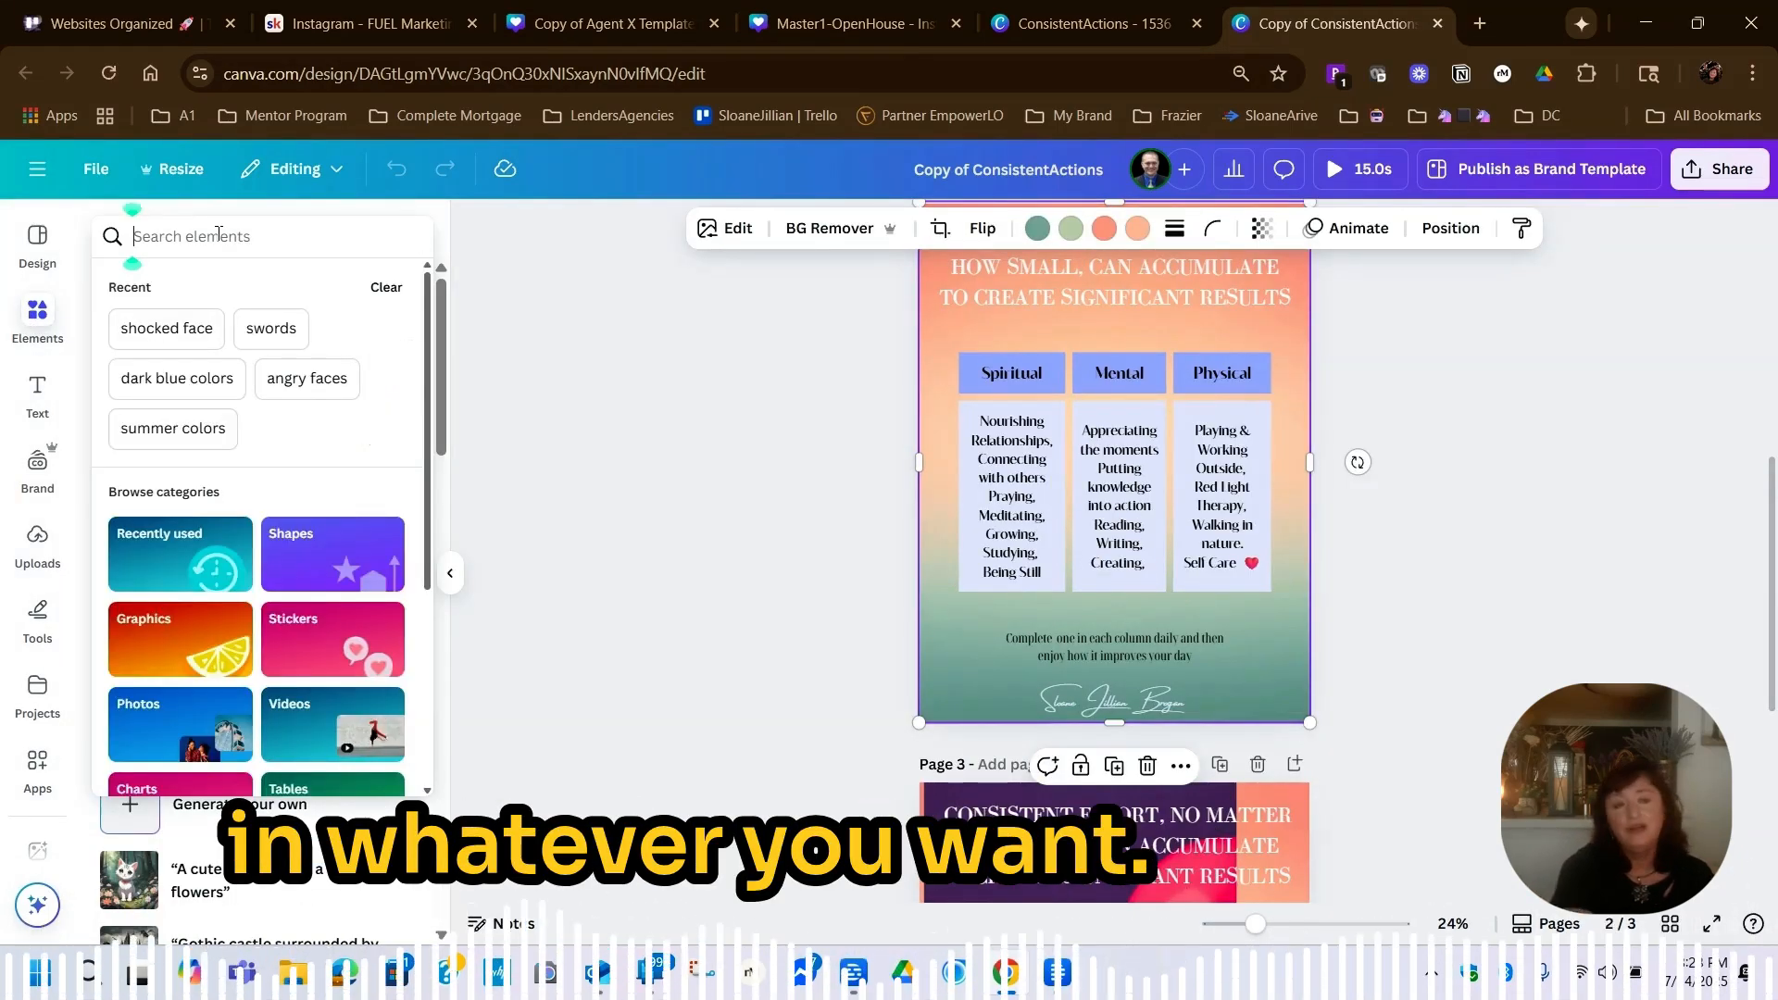
{"action": "type", "text": "lavendar"}
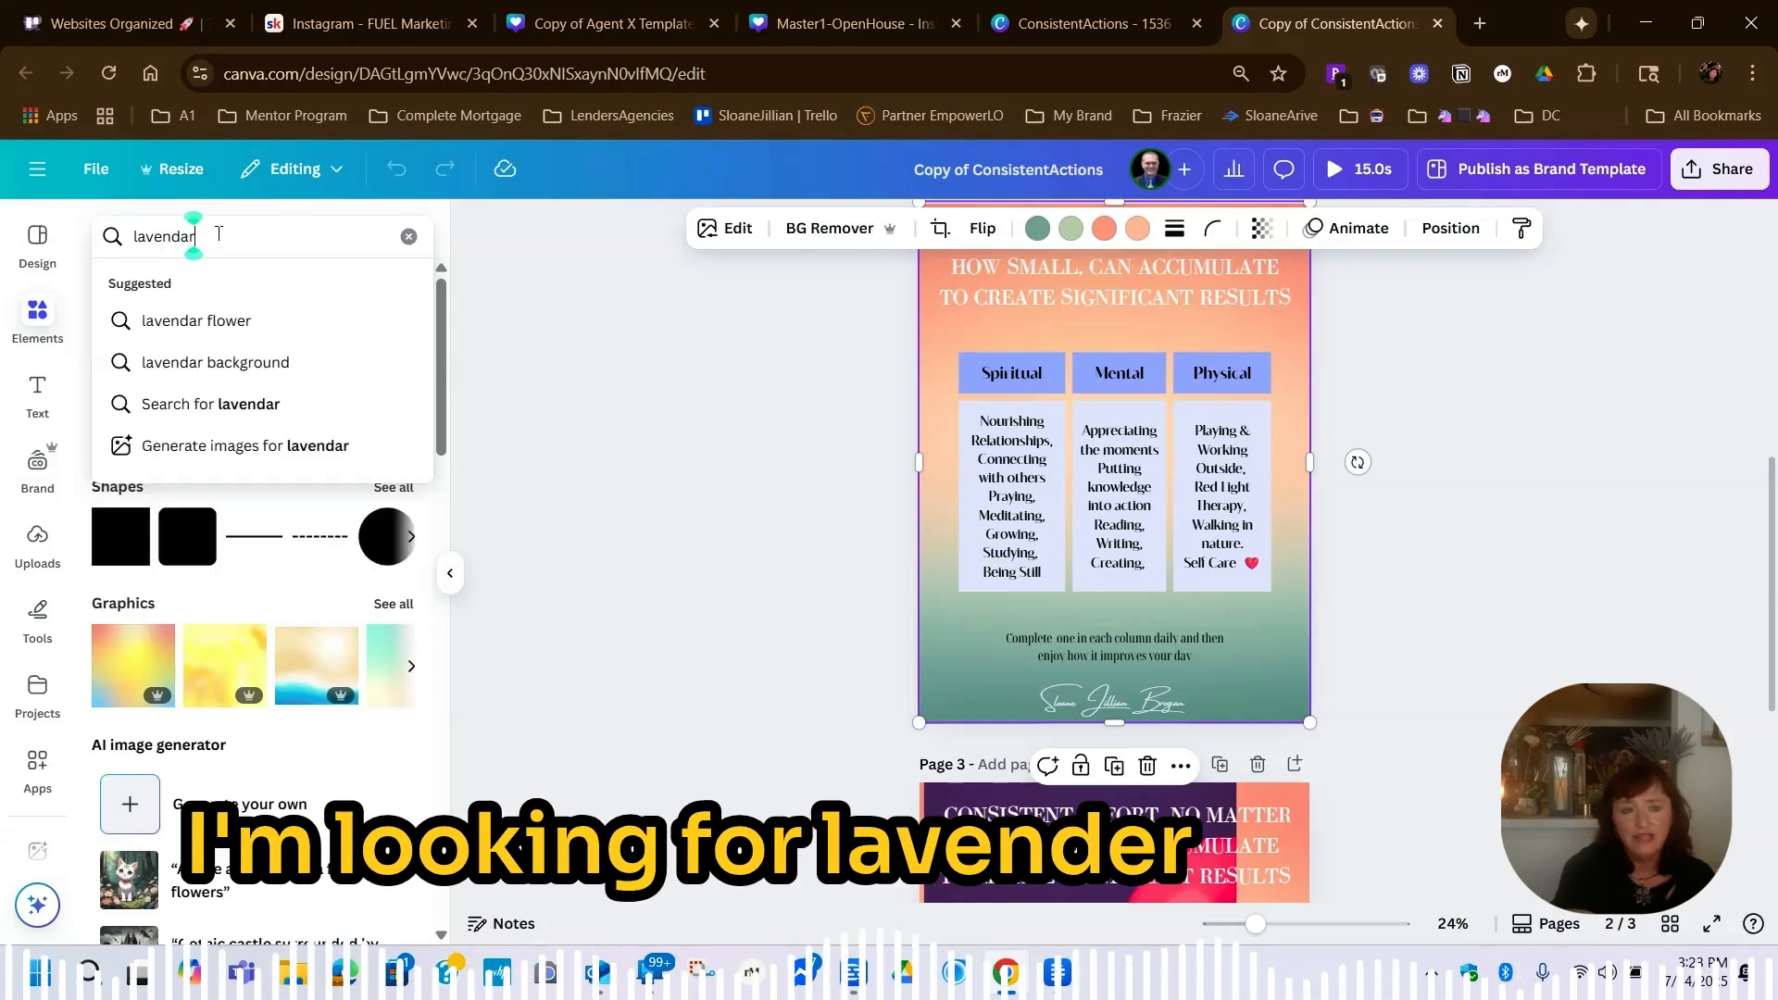
{"action": "key", "text": "Return"}
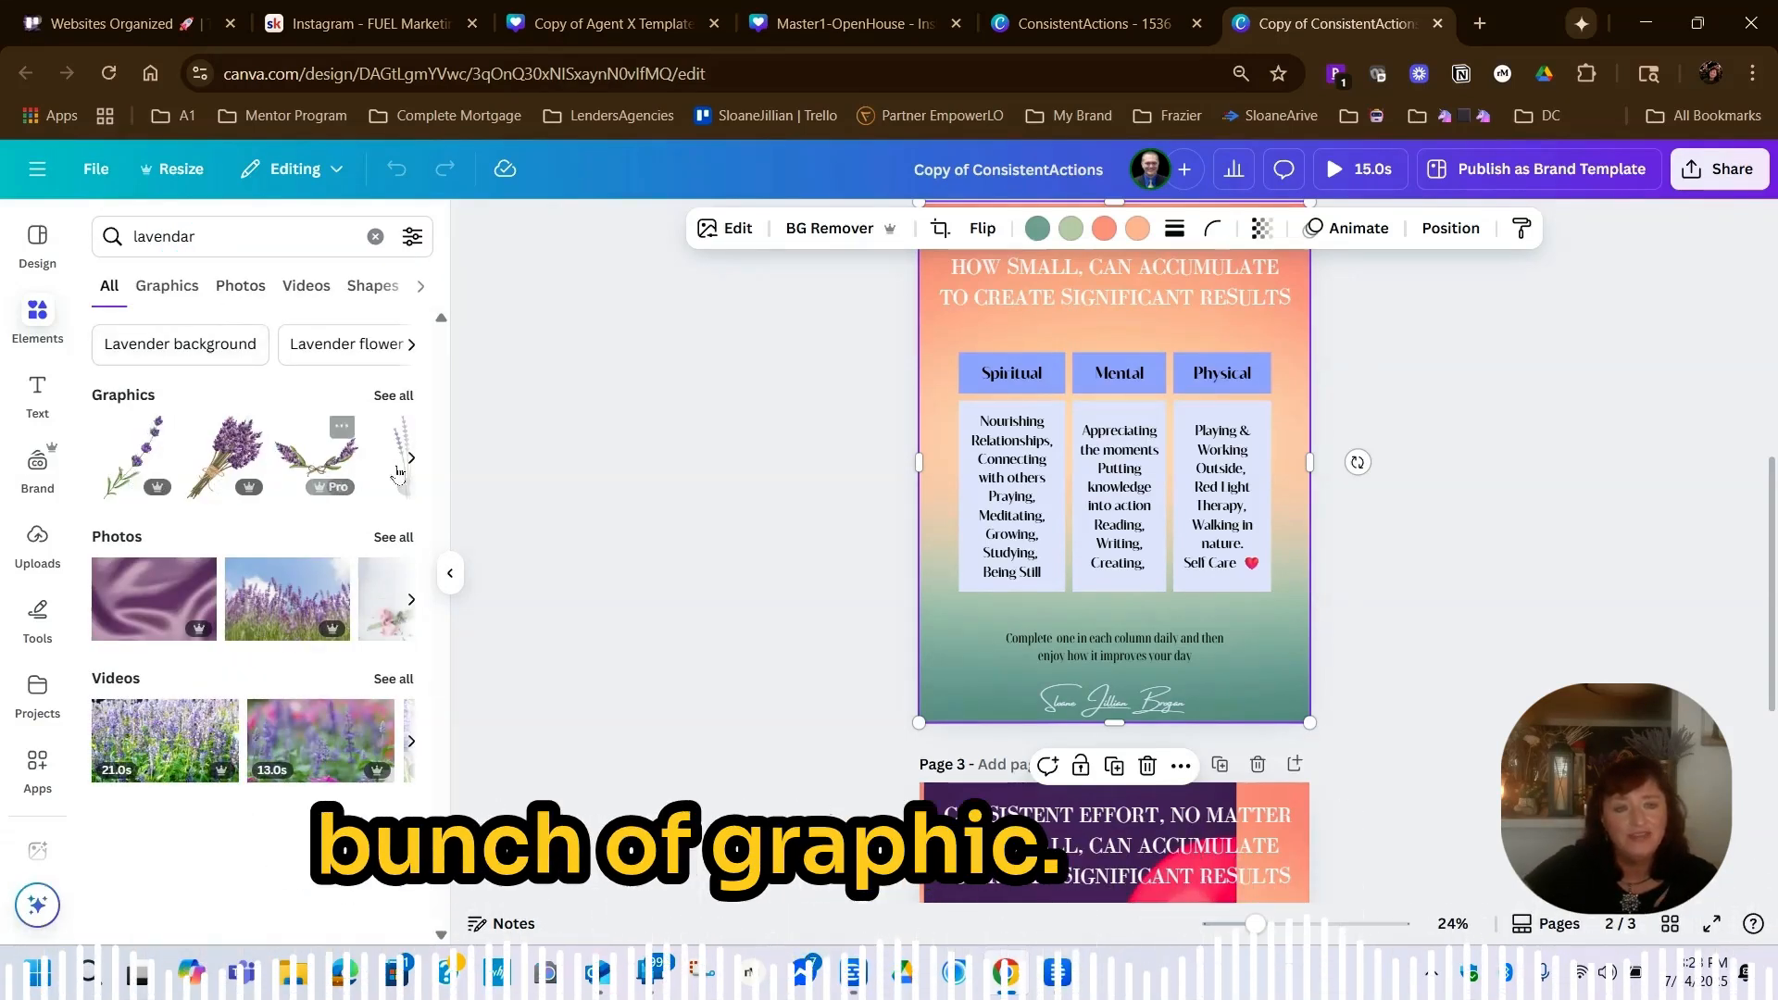
{"action": "left_click", "coordinate": [126, 599]}
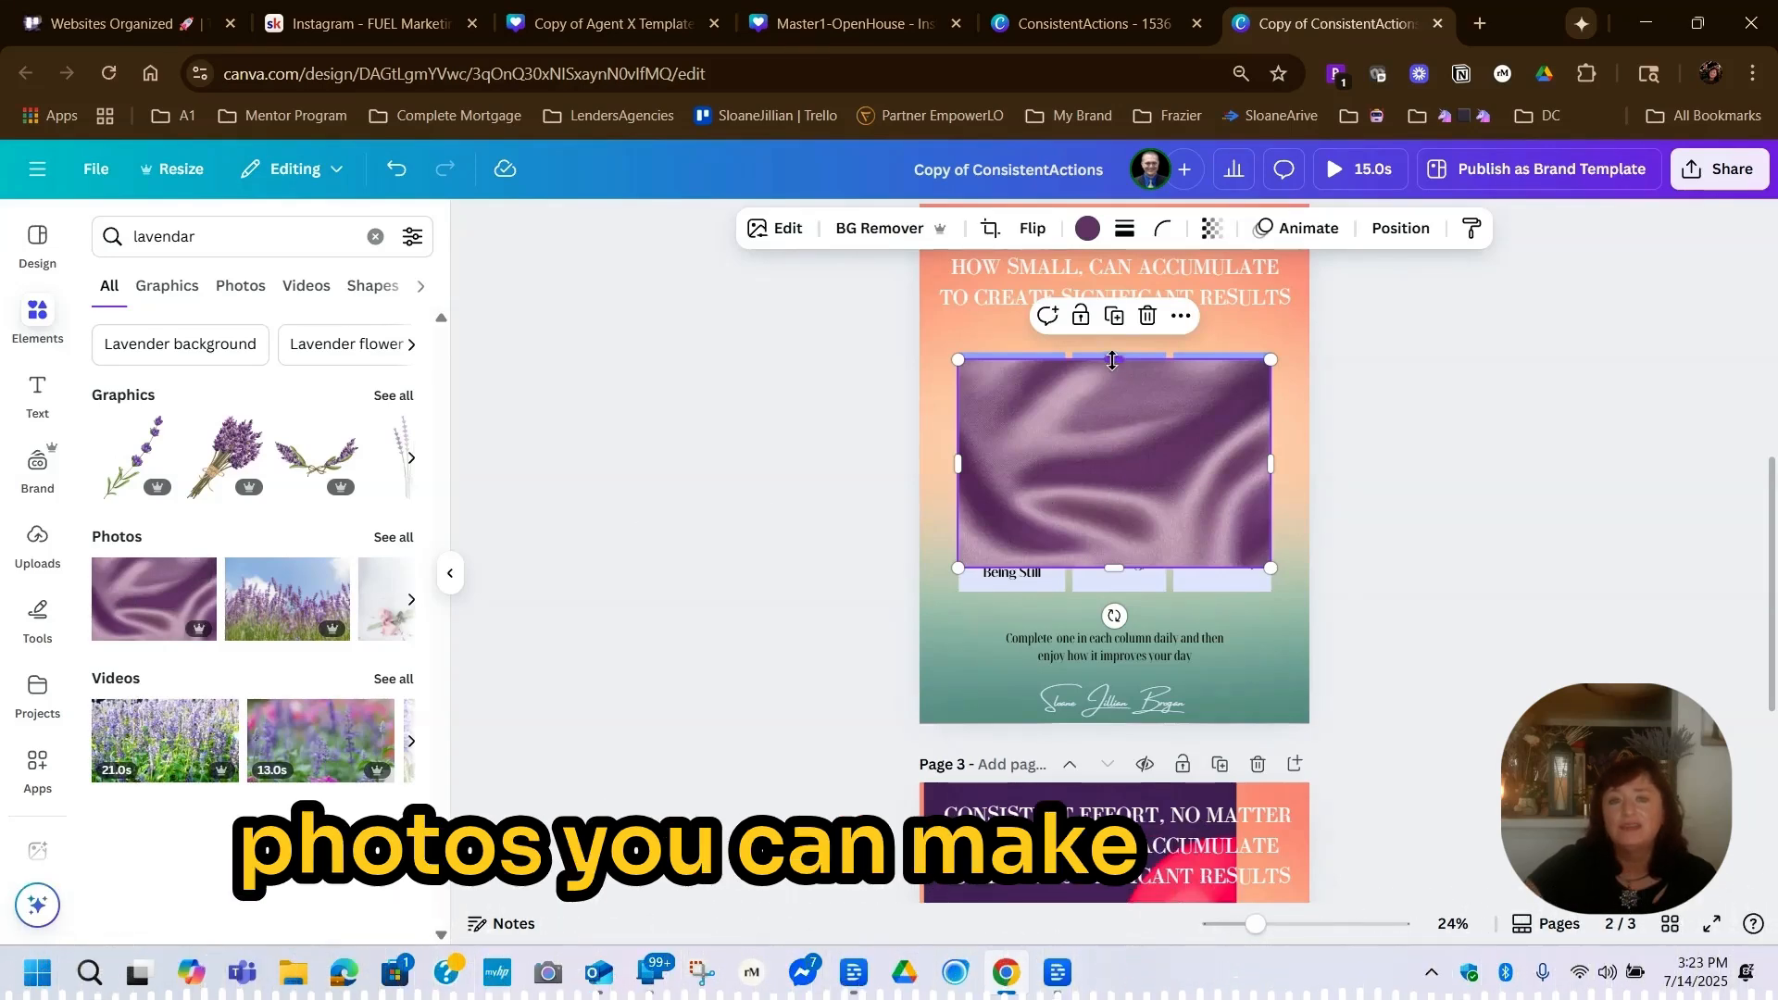
Stretch the purple satin photo out to the side and bottom edges of page 2 and up behind the heading
{"action": "left_click_drag", "start_coordinate": [1113, 360], "coordinate": [1110, 266]}
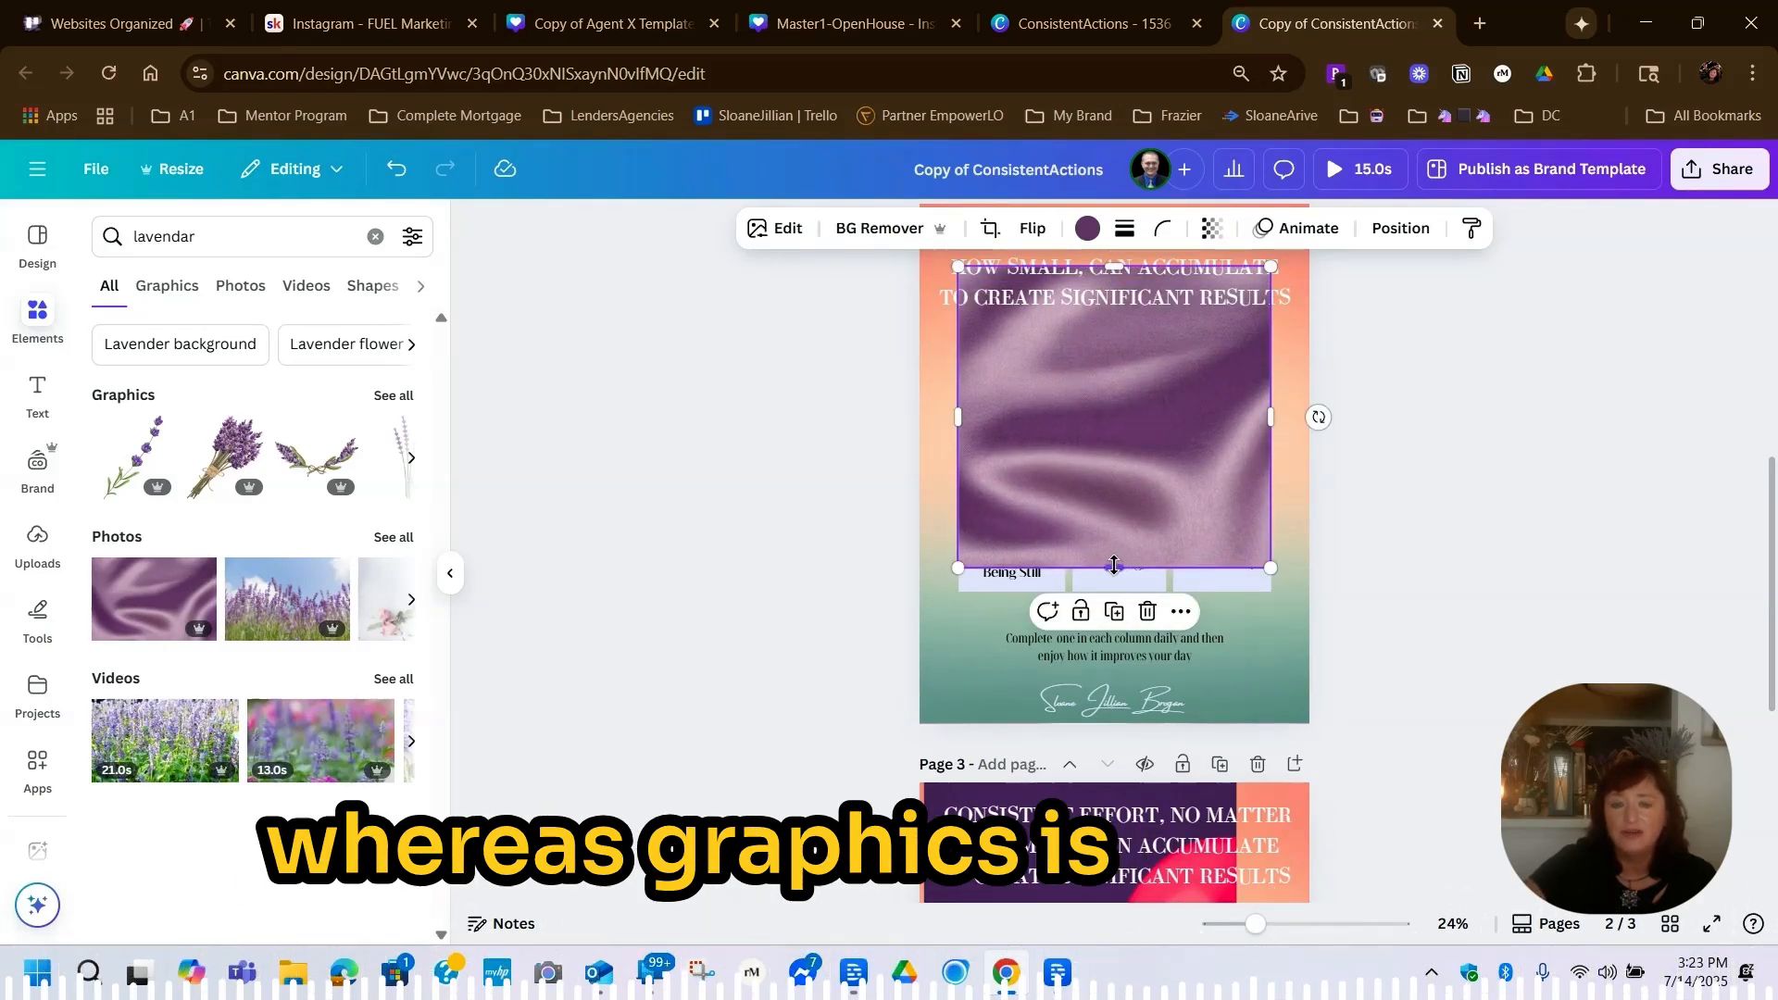
{"action": "left_click_drag", "start_coordinate": [1114, 568], "coordinate": [1123, 724]}
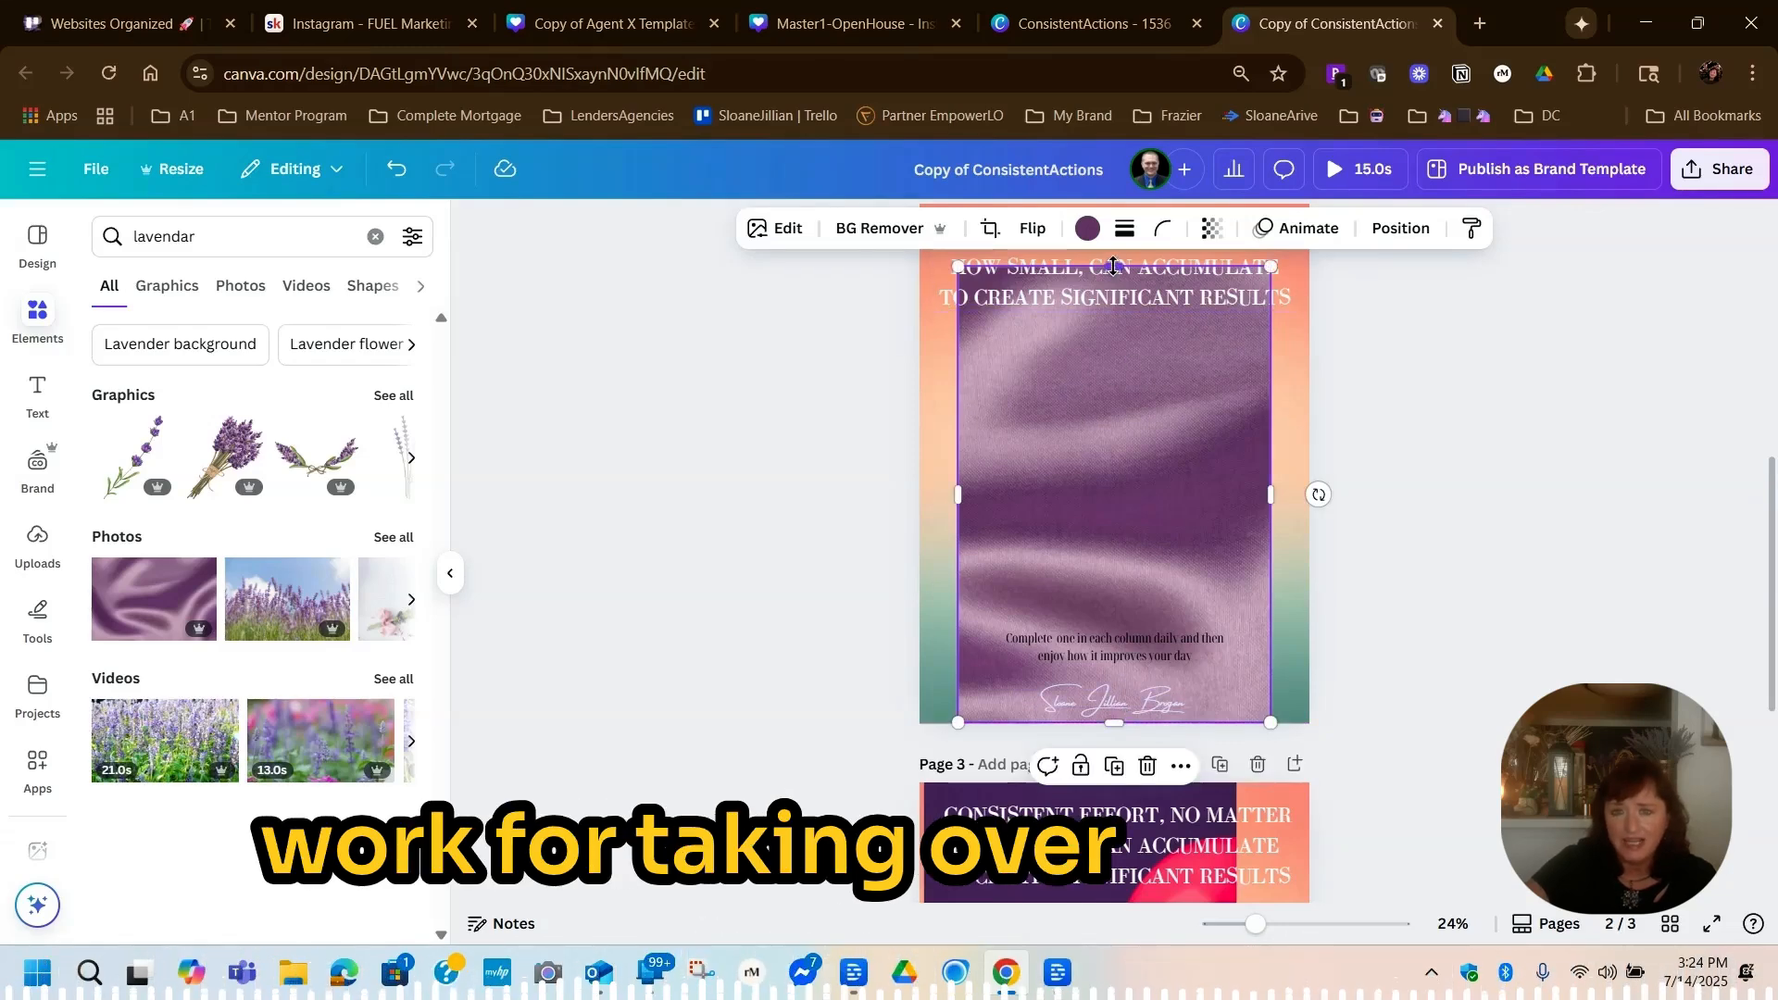
{"action": "left_click_drag", "start_coordinate": [1114, 266], "coordinate": [1108, 217]}
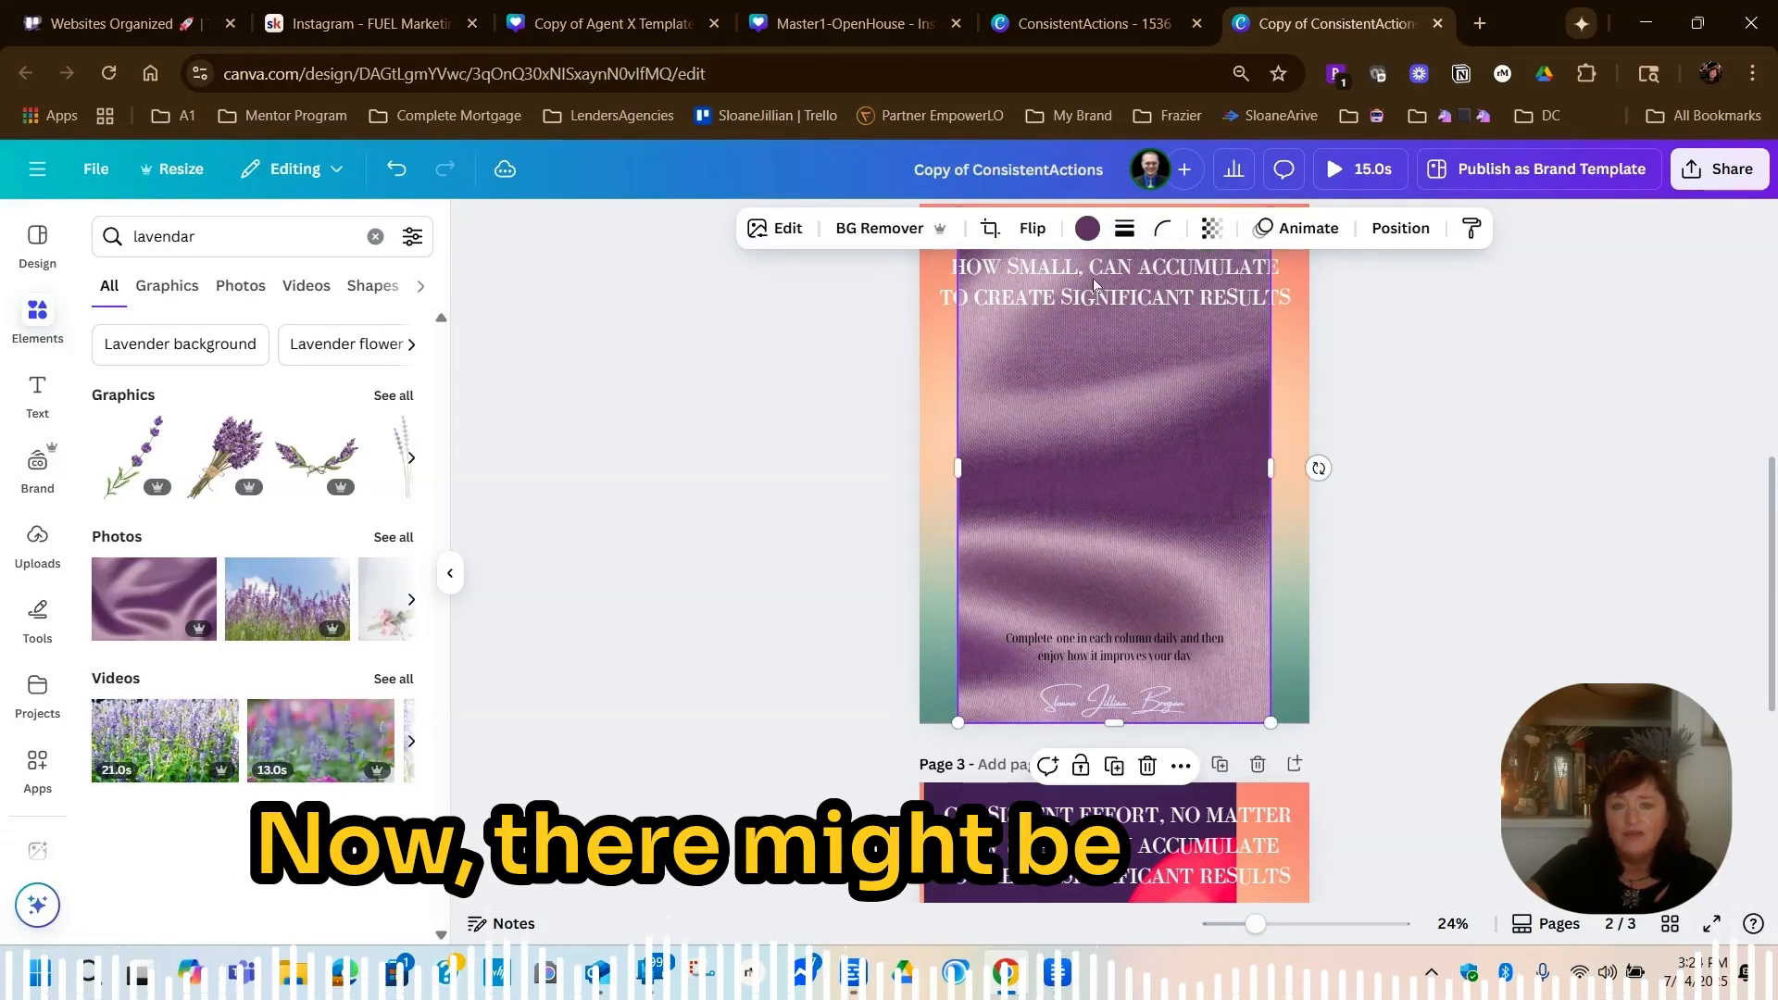
{"action": "left_click_drag", "start_coordinate": [959, 470], "coordinate": [918, 471]}
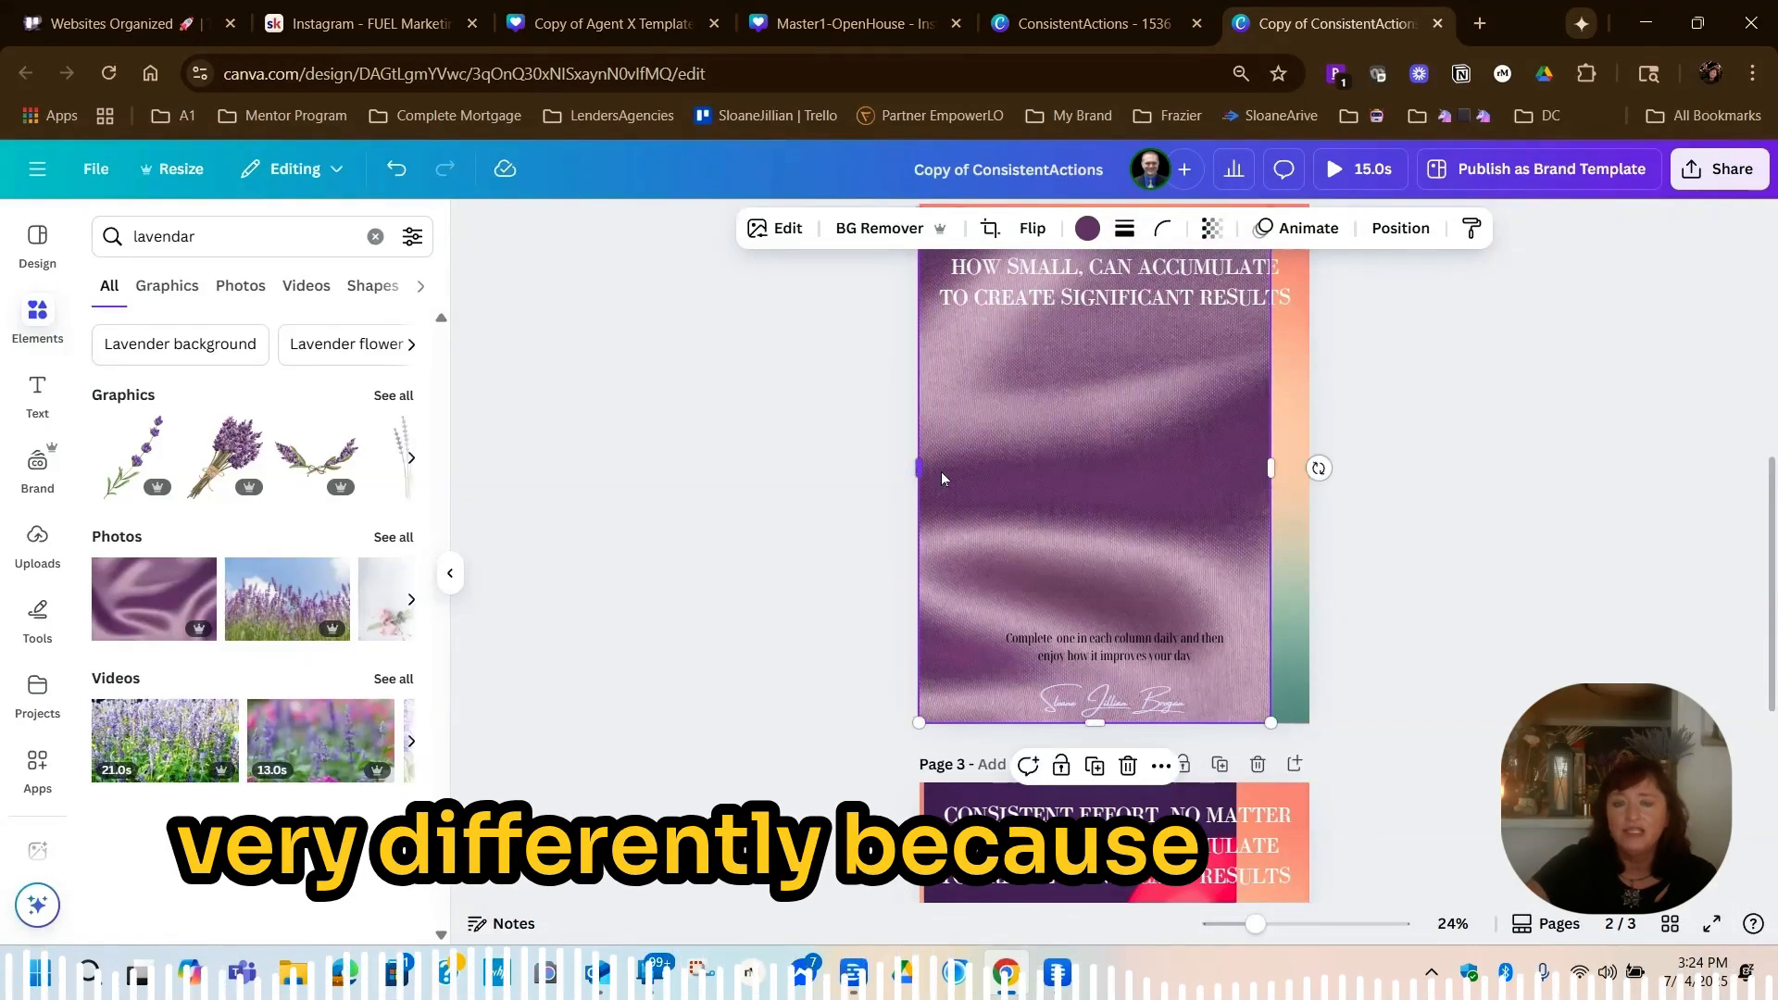
{"action": "left_click_drag", "start_coordinate": [1269, 468], "coordinate": [1305, 470]}
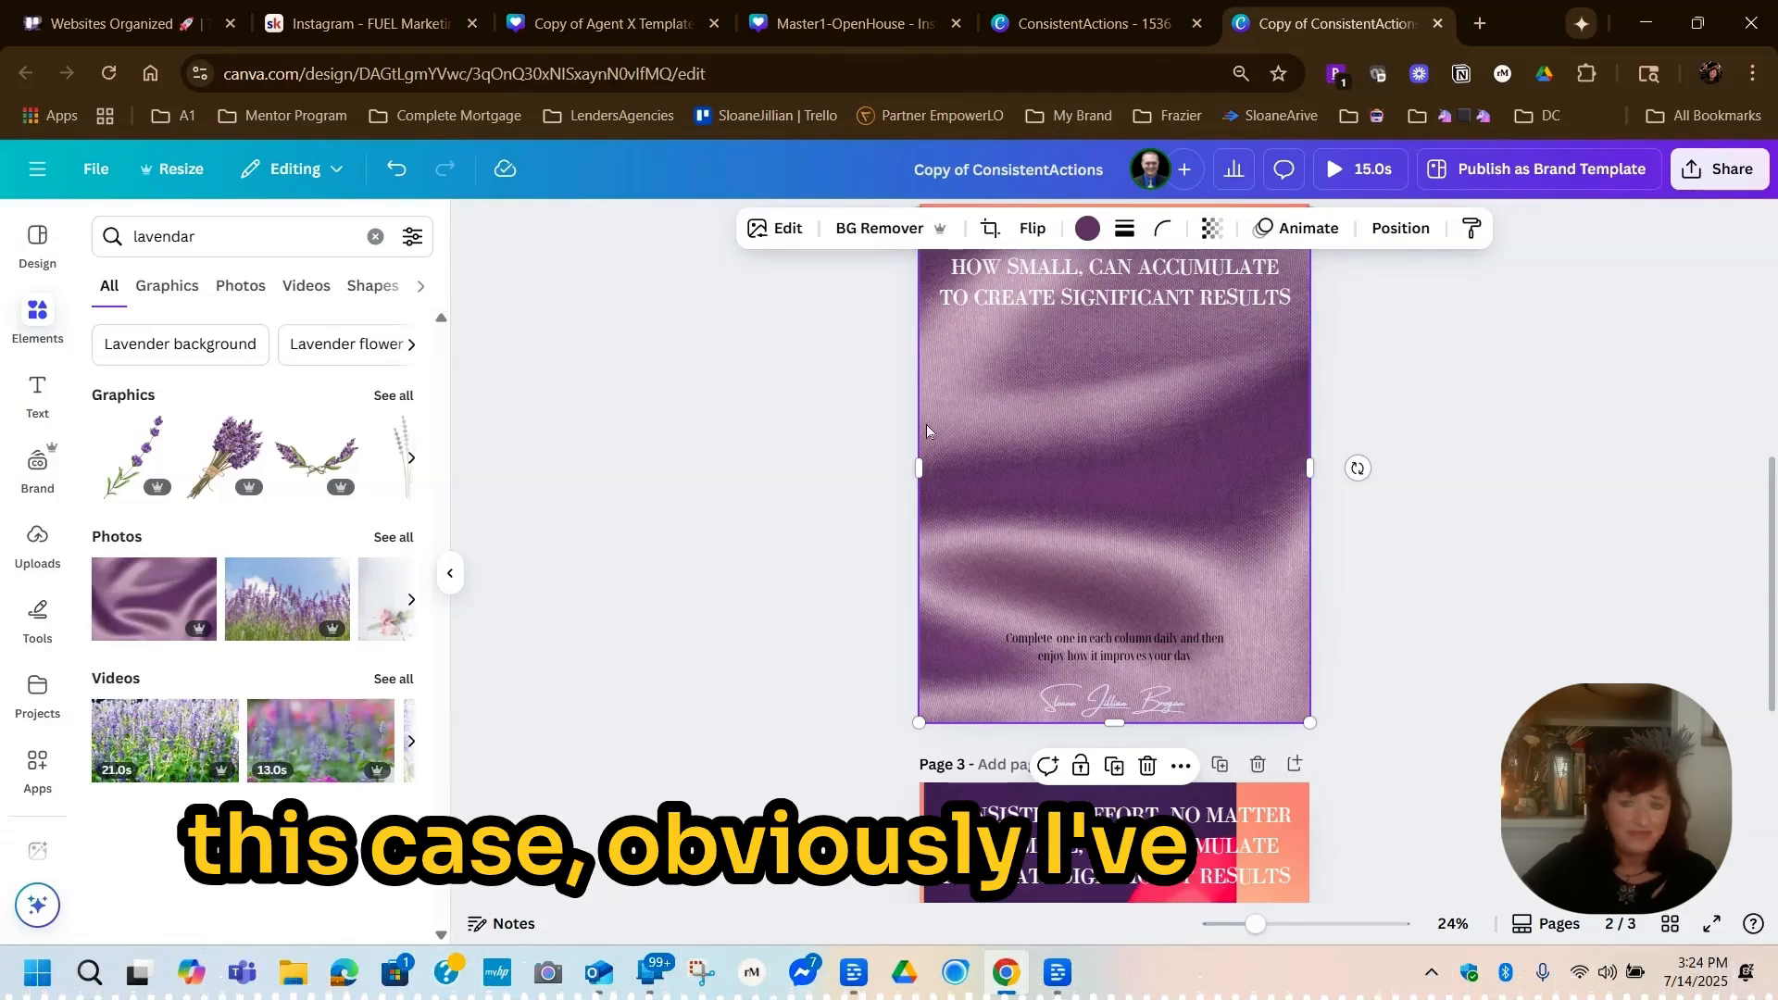
Show the page's layers and place the purple satin photo directly beneath the three-column table, above the orange-green gradient
{"action": "right_click", "coordinate": [976, 367]}
{"action": "left_click", "coordinate": [1027, 498]}
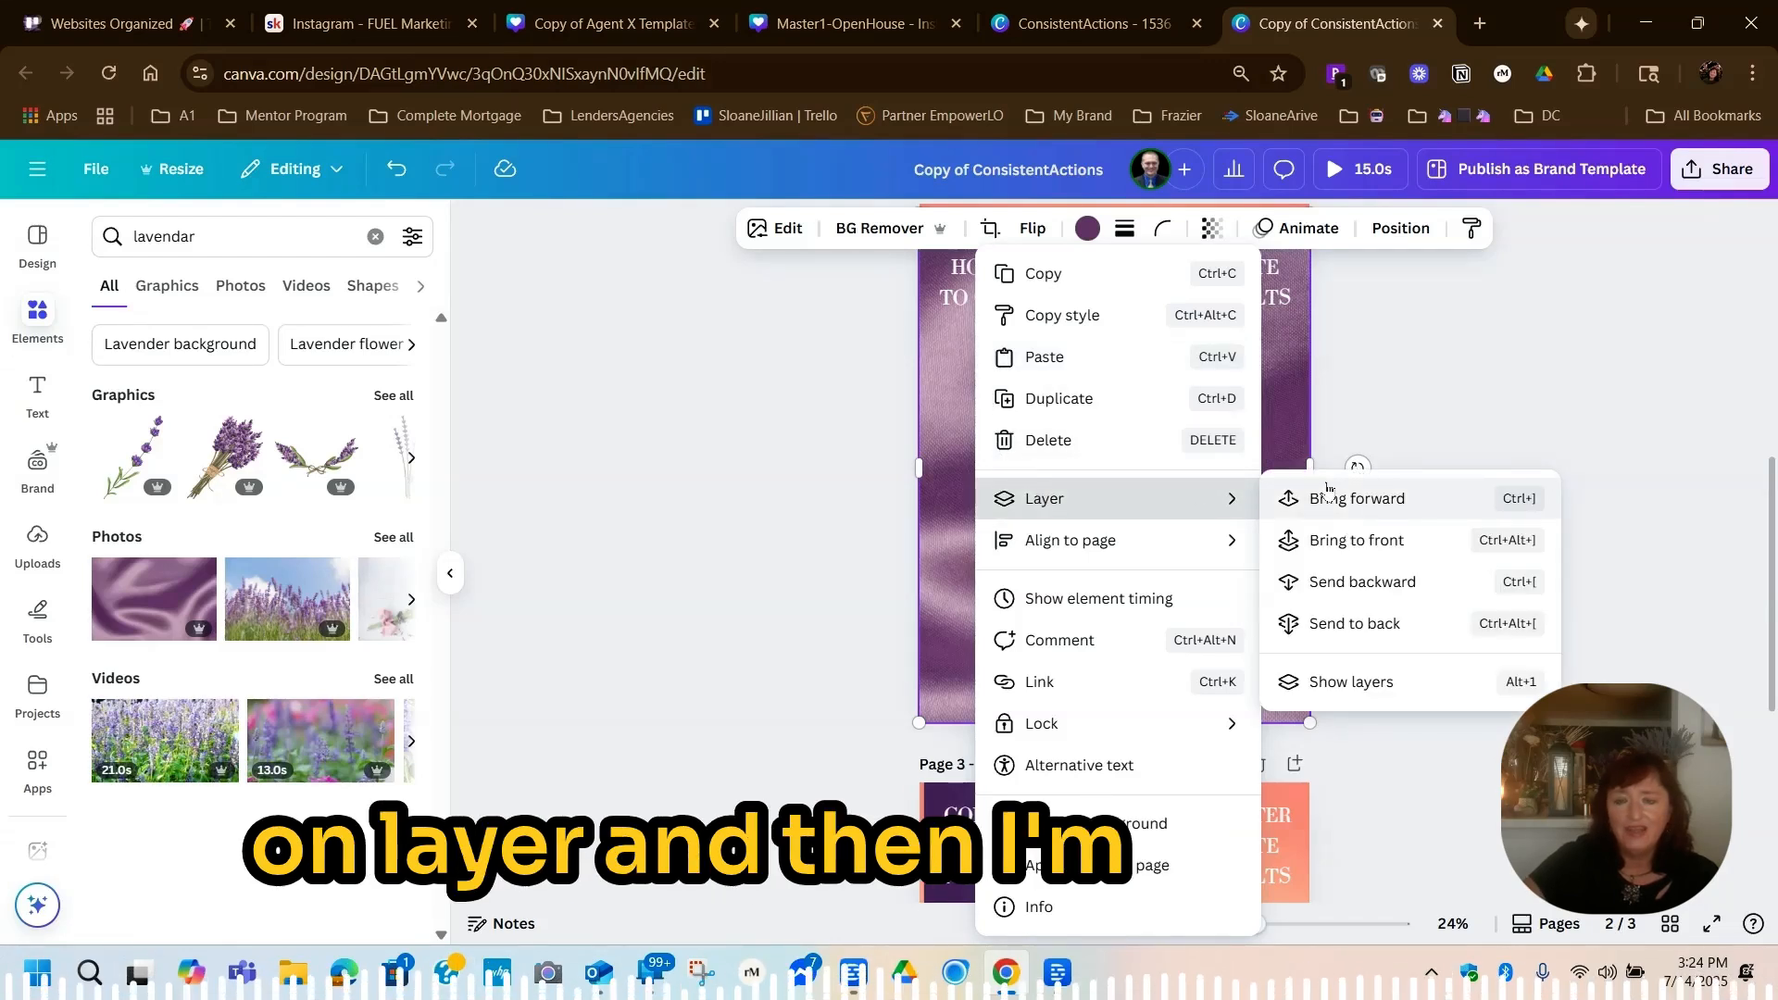
{"action": "left_click", "coordinate": [1328, 685]}
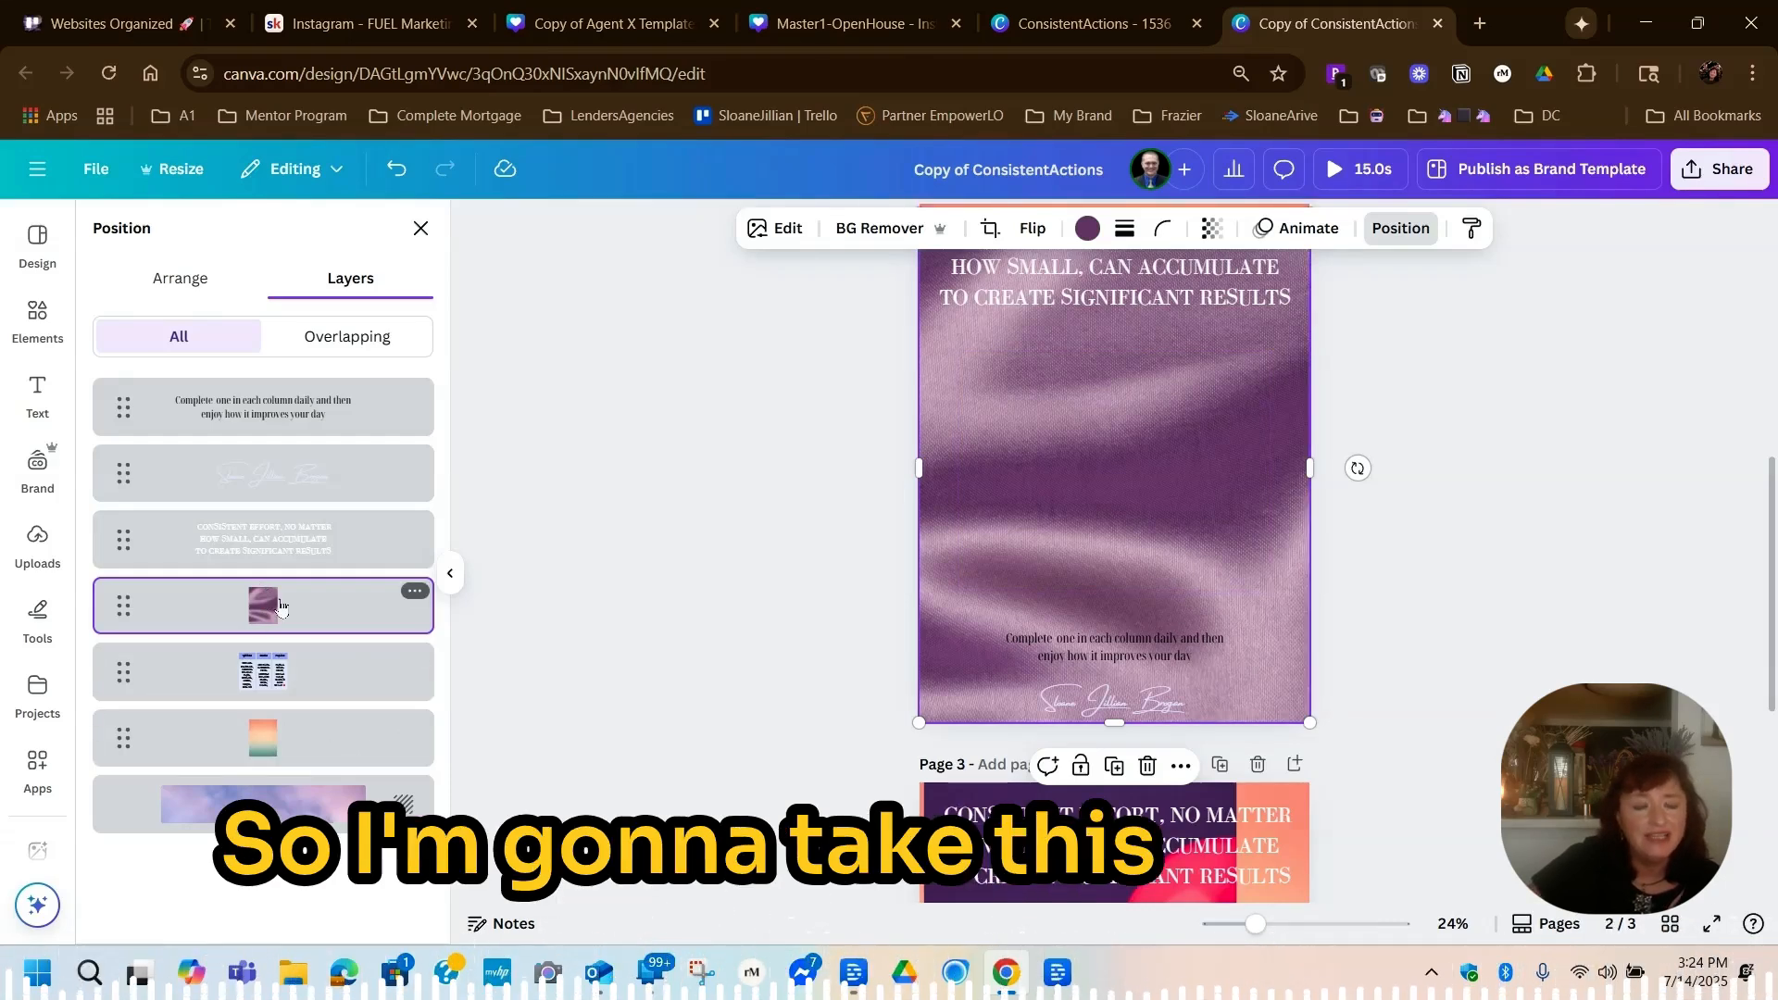
{"action": "left_click_drag", "start_coordinate": [279, 602], "coordinate": [278, 748]}
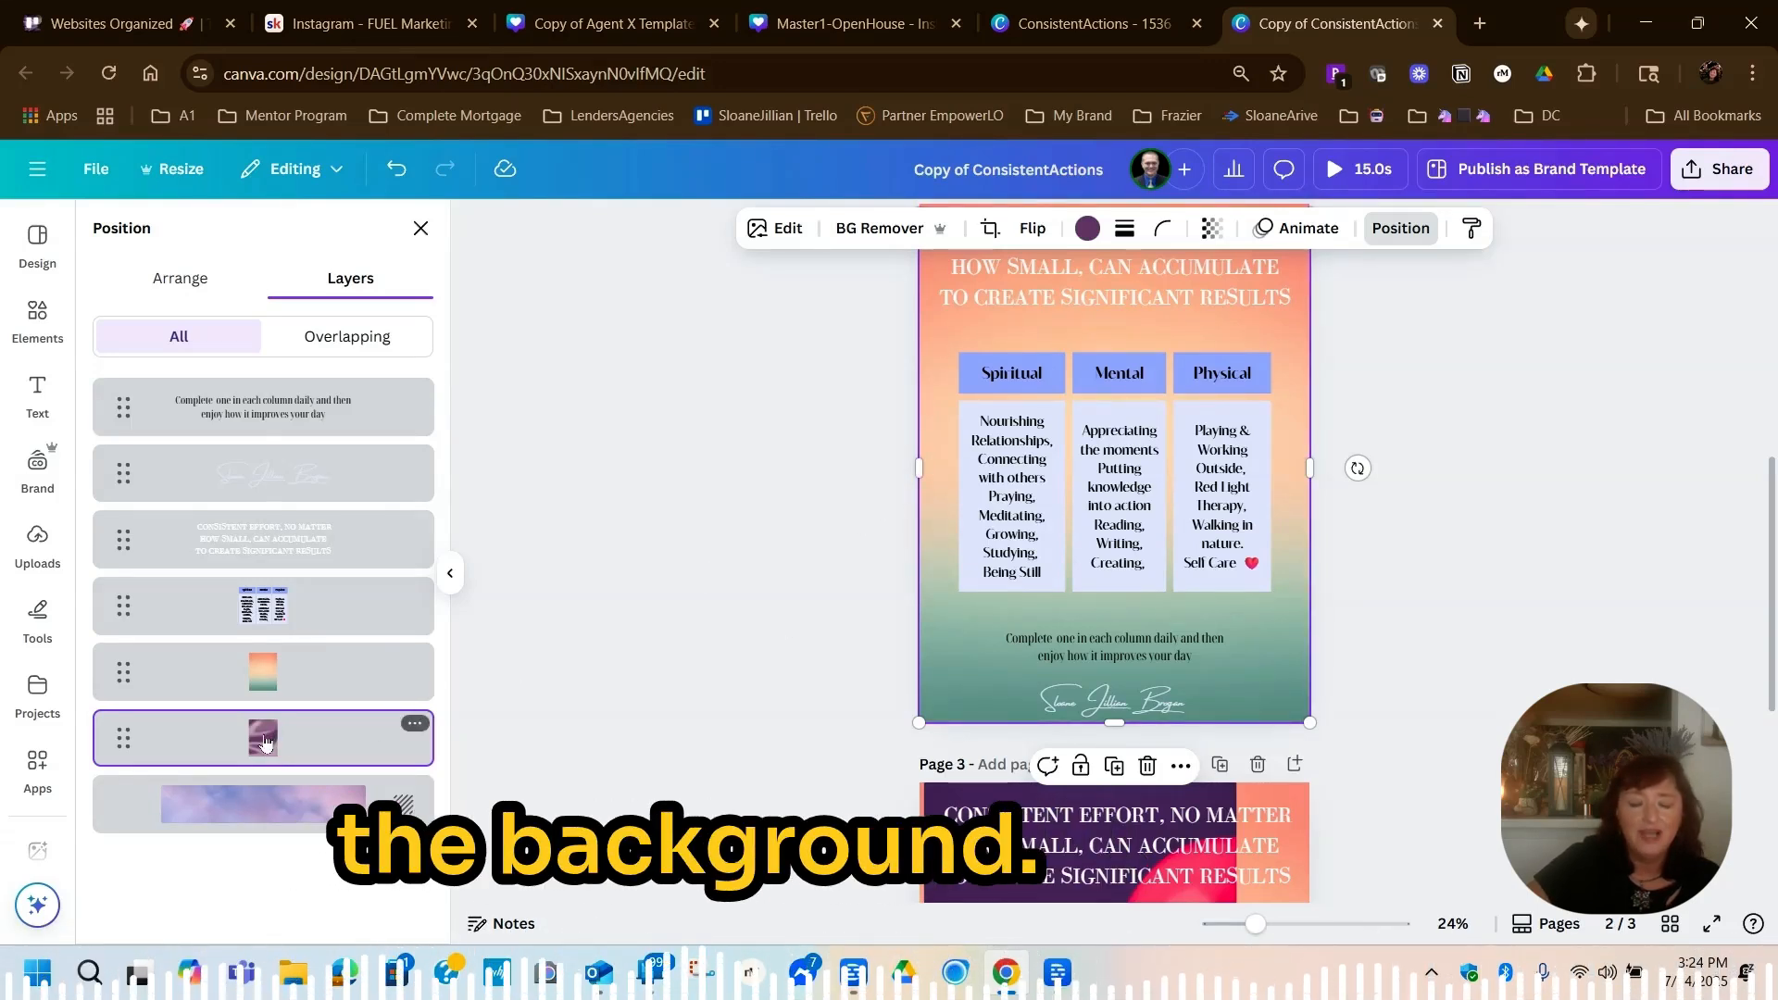
{"action": "left_click_drag", "start_coordinate": [265, 741], "coordinate": [263, 669]}
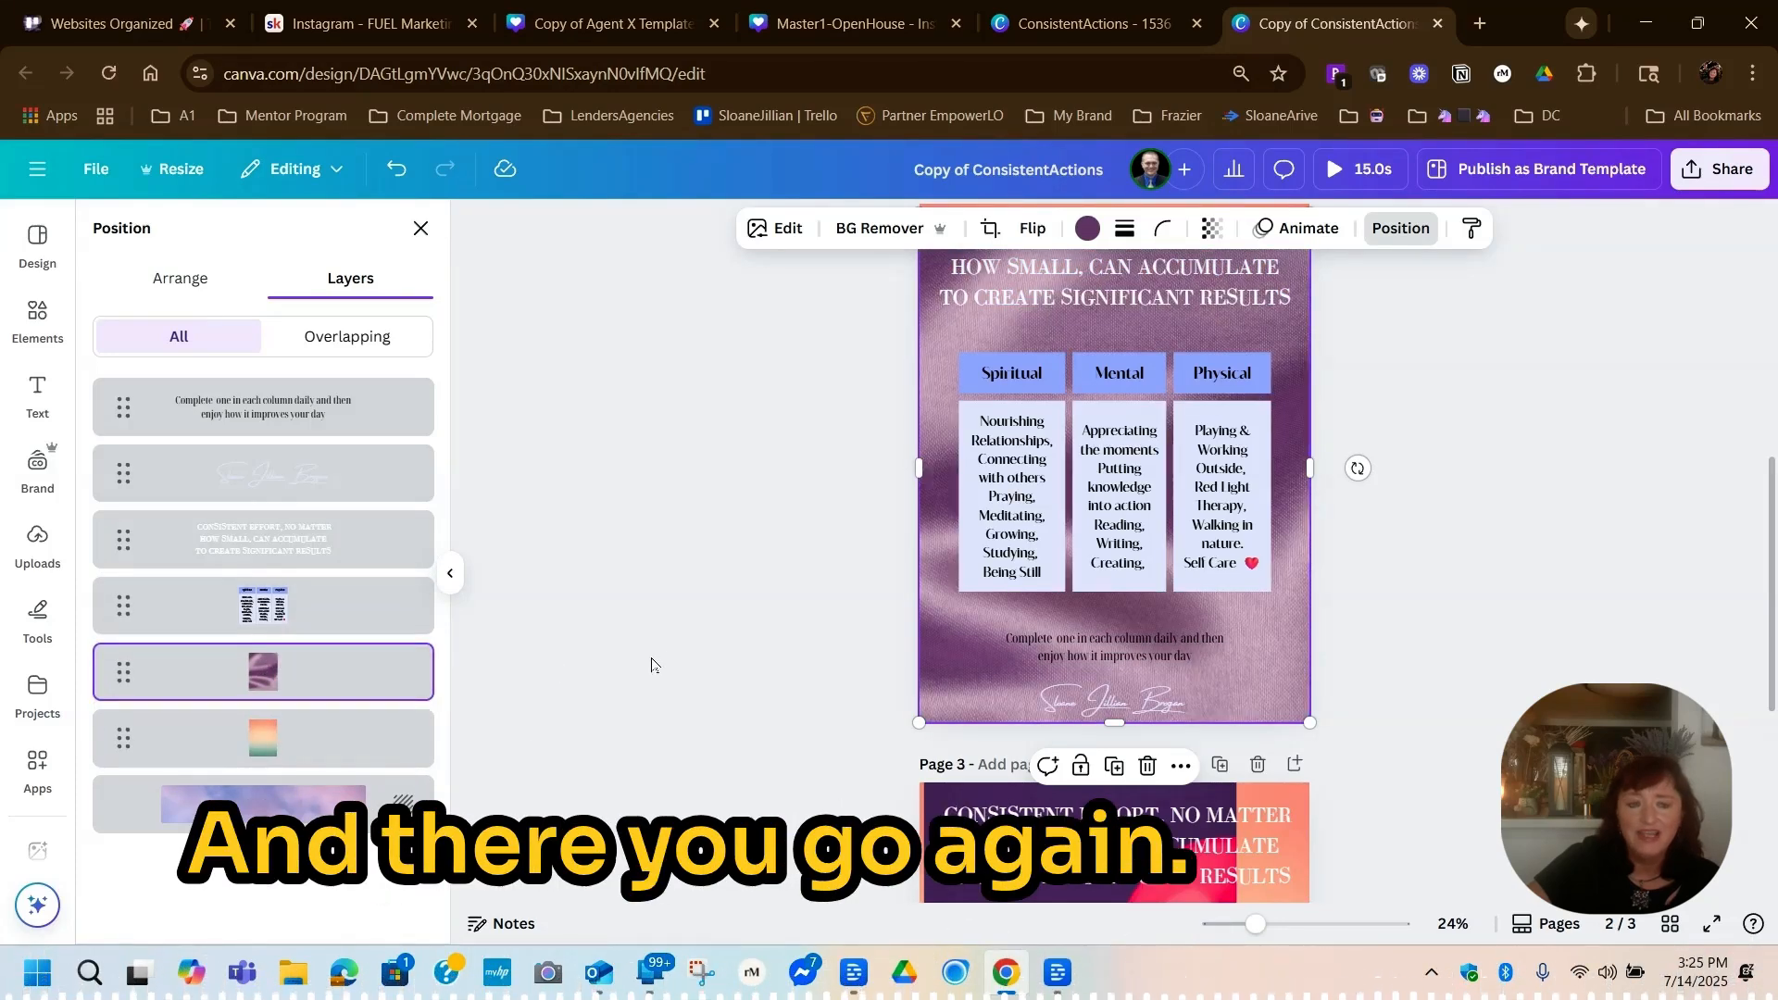
Delete the orange-green gradient layer from page 2 and select the purple satin photo
{"action": "mouse_move", "coordinate": [416, 733]}
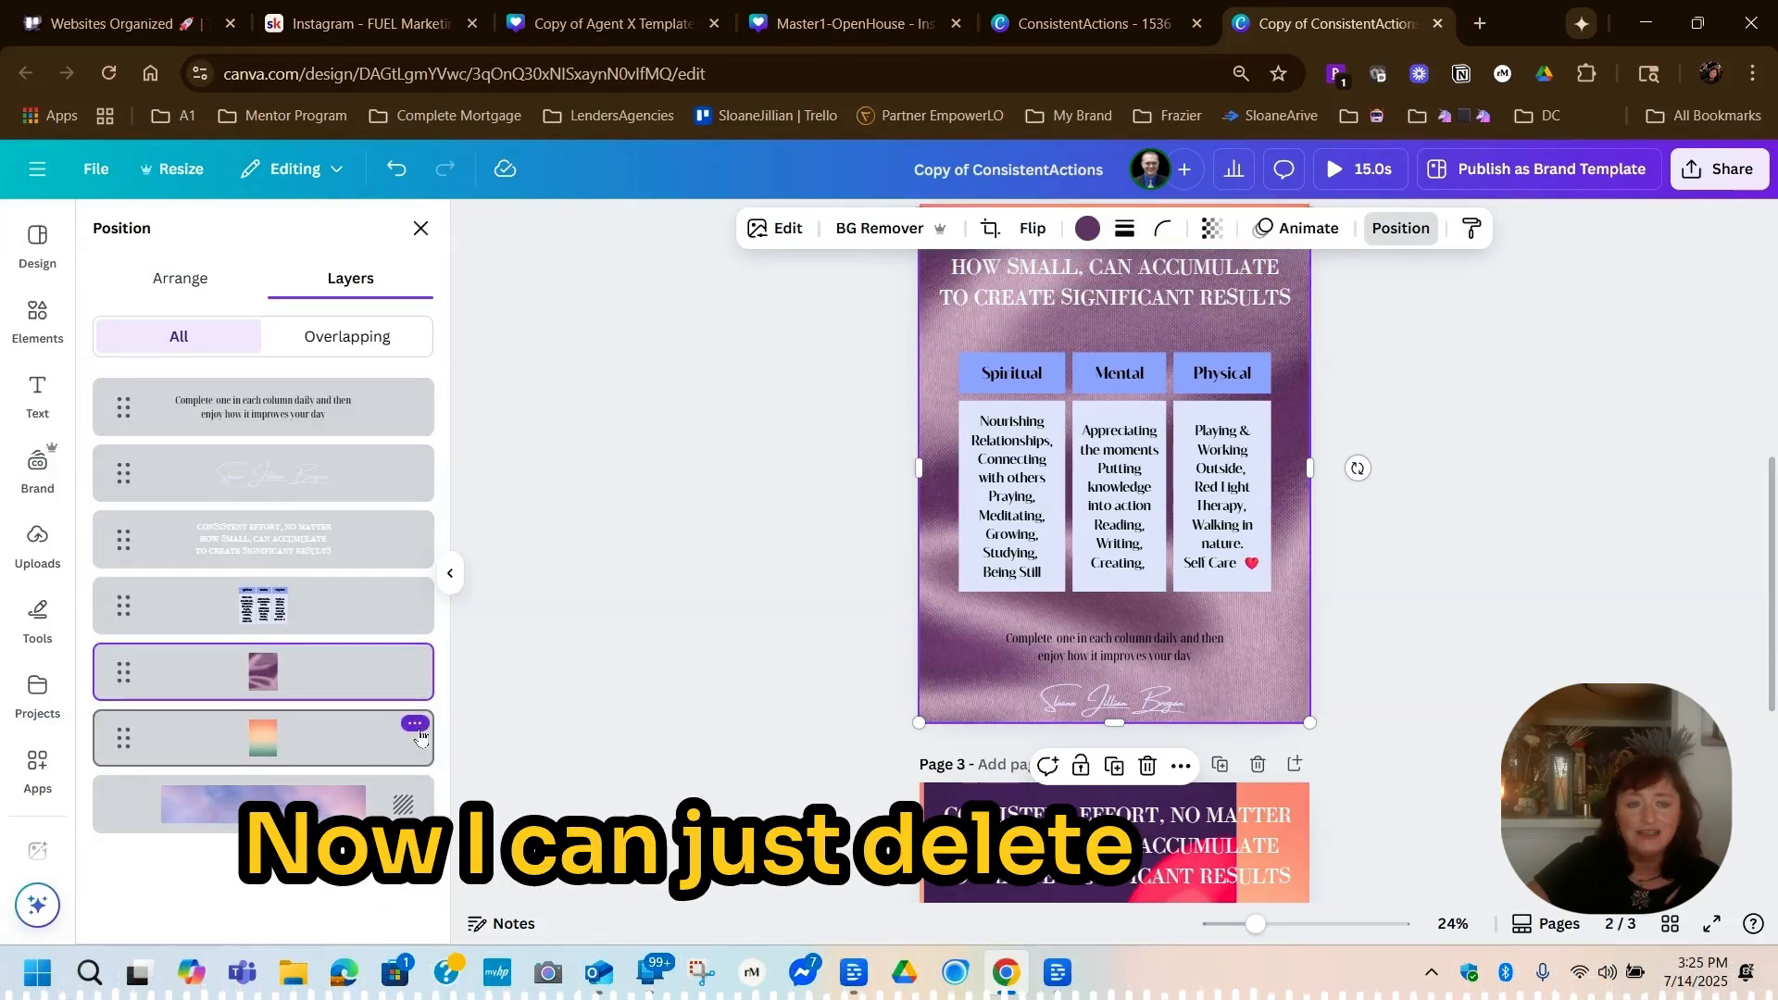
{"action": "left_click", "coordinate": [415, 724]}
{"action": "left_click", "coordinate": [474, 343]}
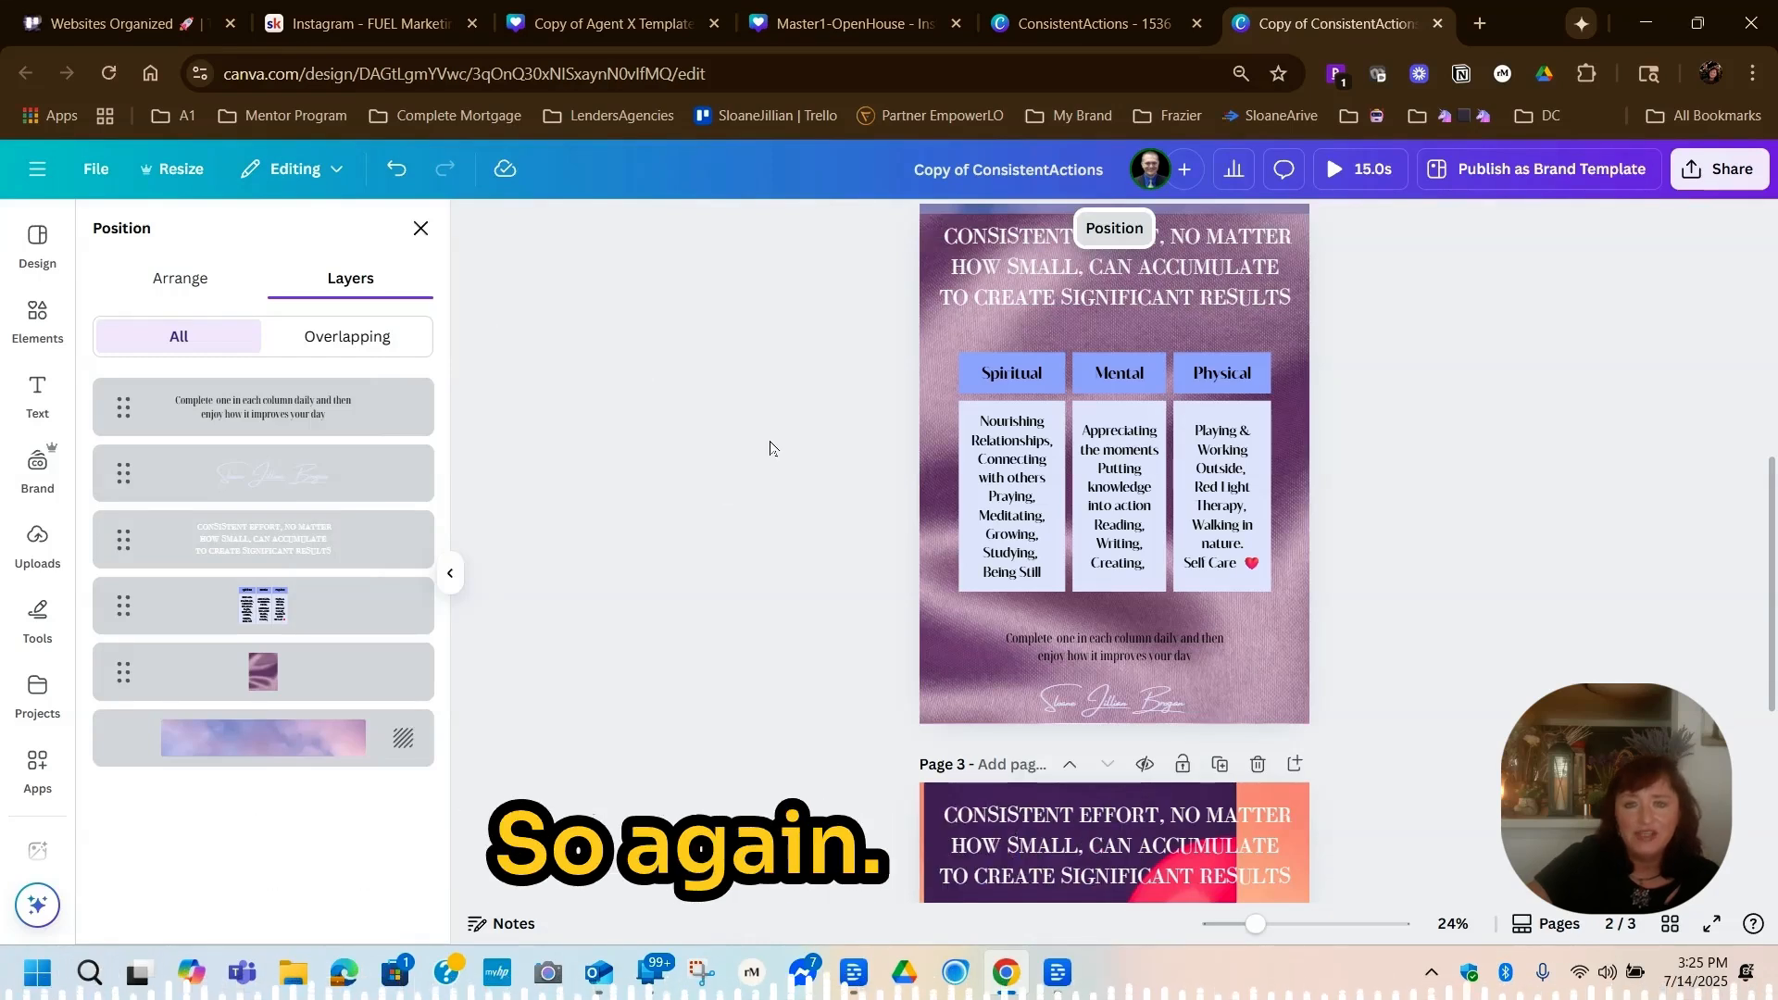
{"action": "left_click", "coordinate": [959, 349]}
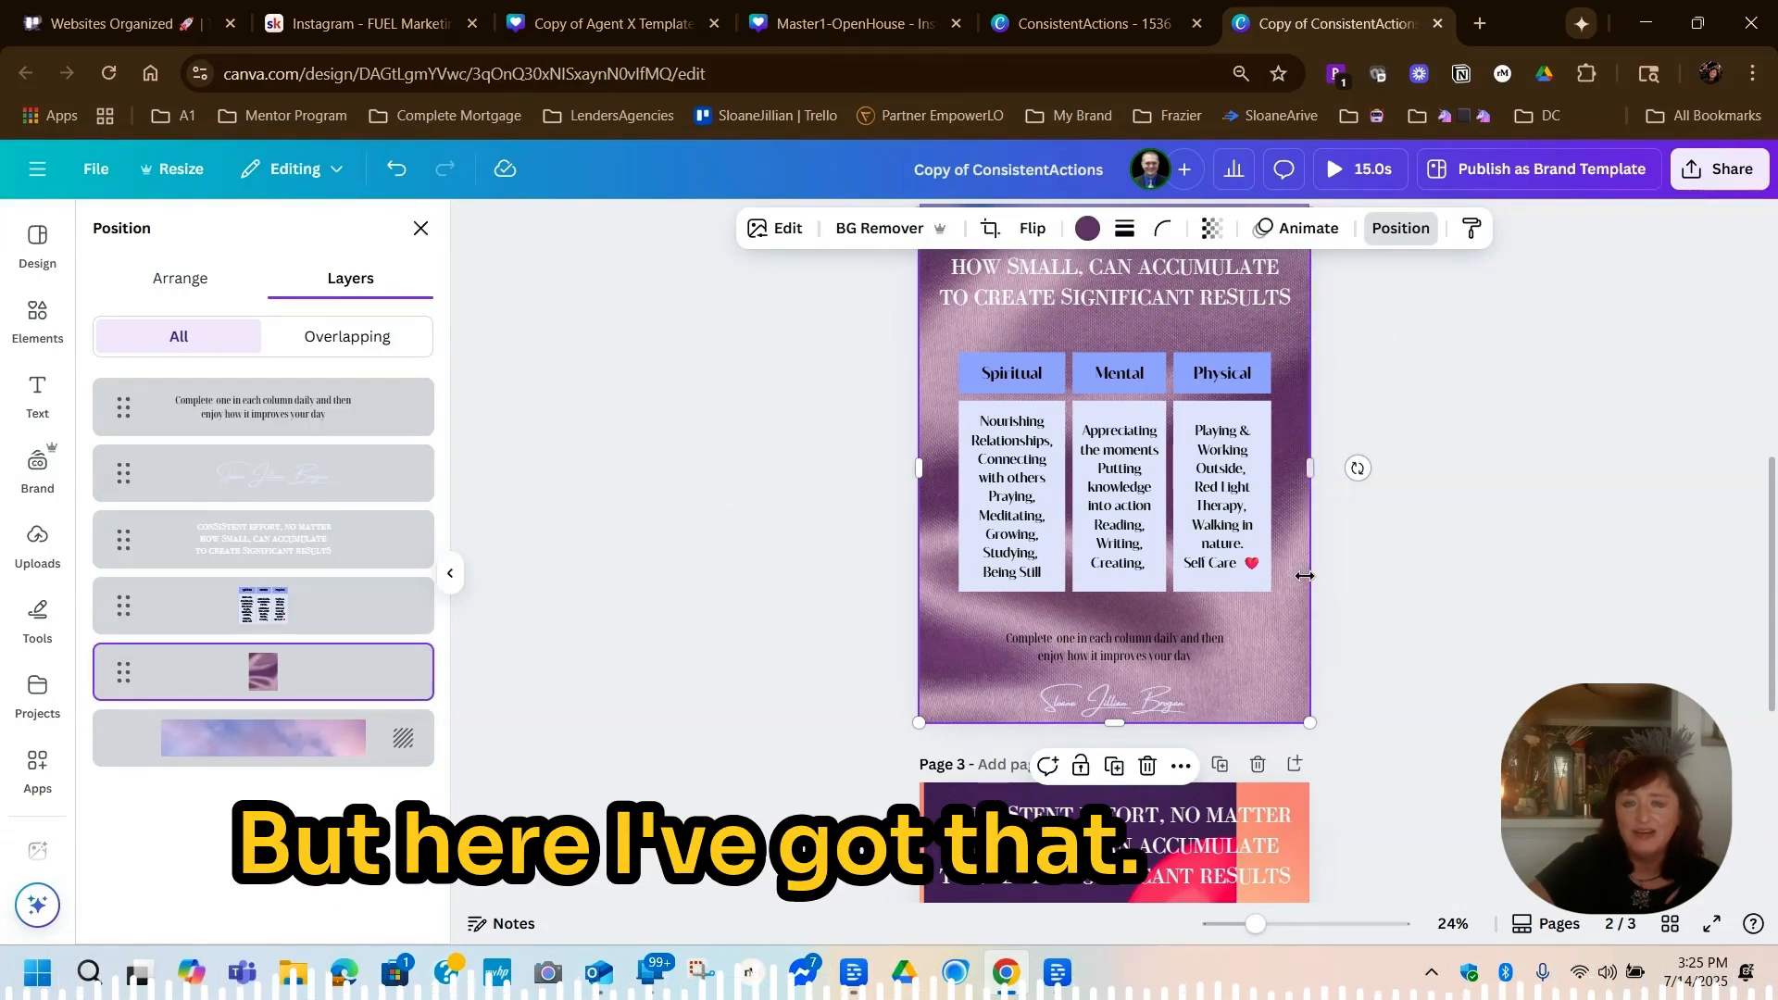
Change the signature text at the foot of page 2 to black
{"action": "left_click", "coordinate": [1086, 701]}
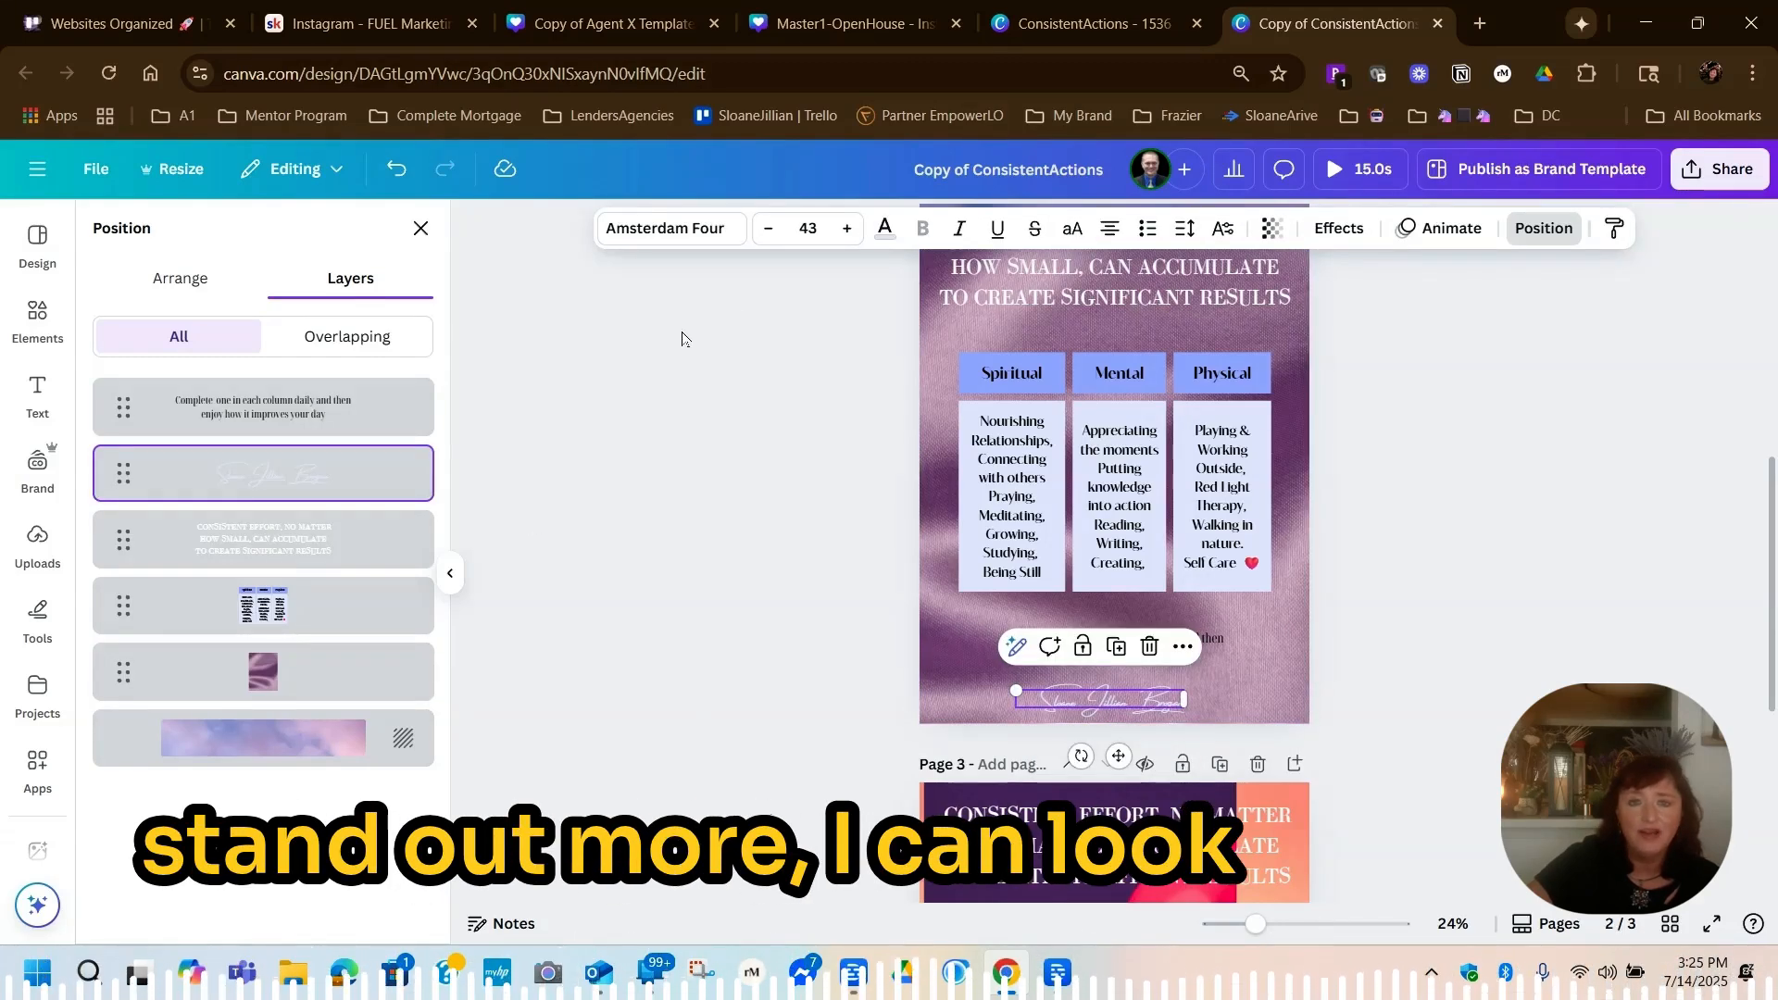
{"action": "left_click", "coordinate": [884, 230]}
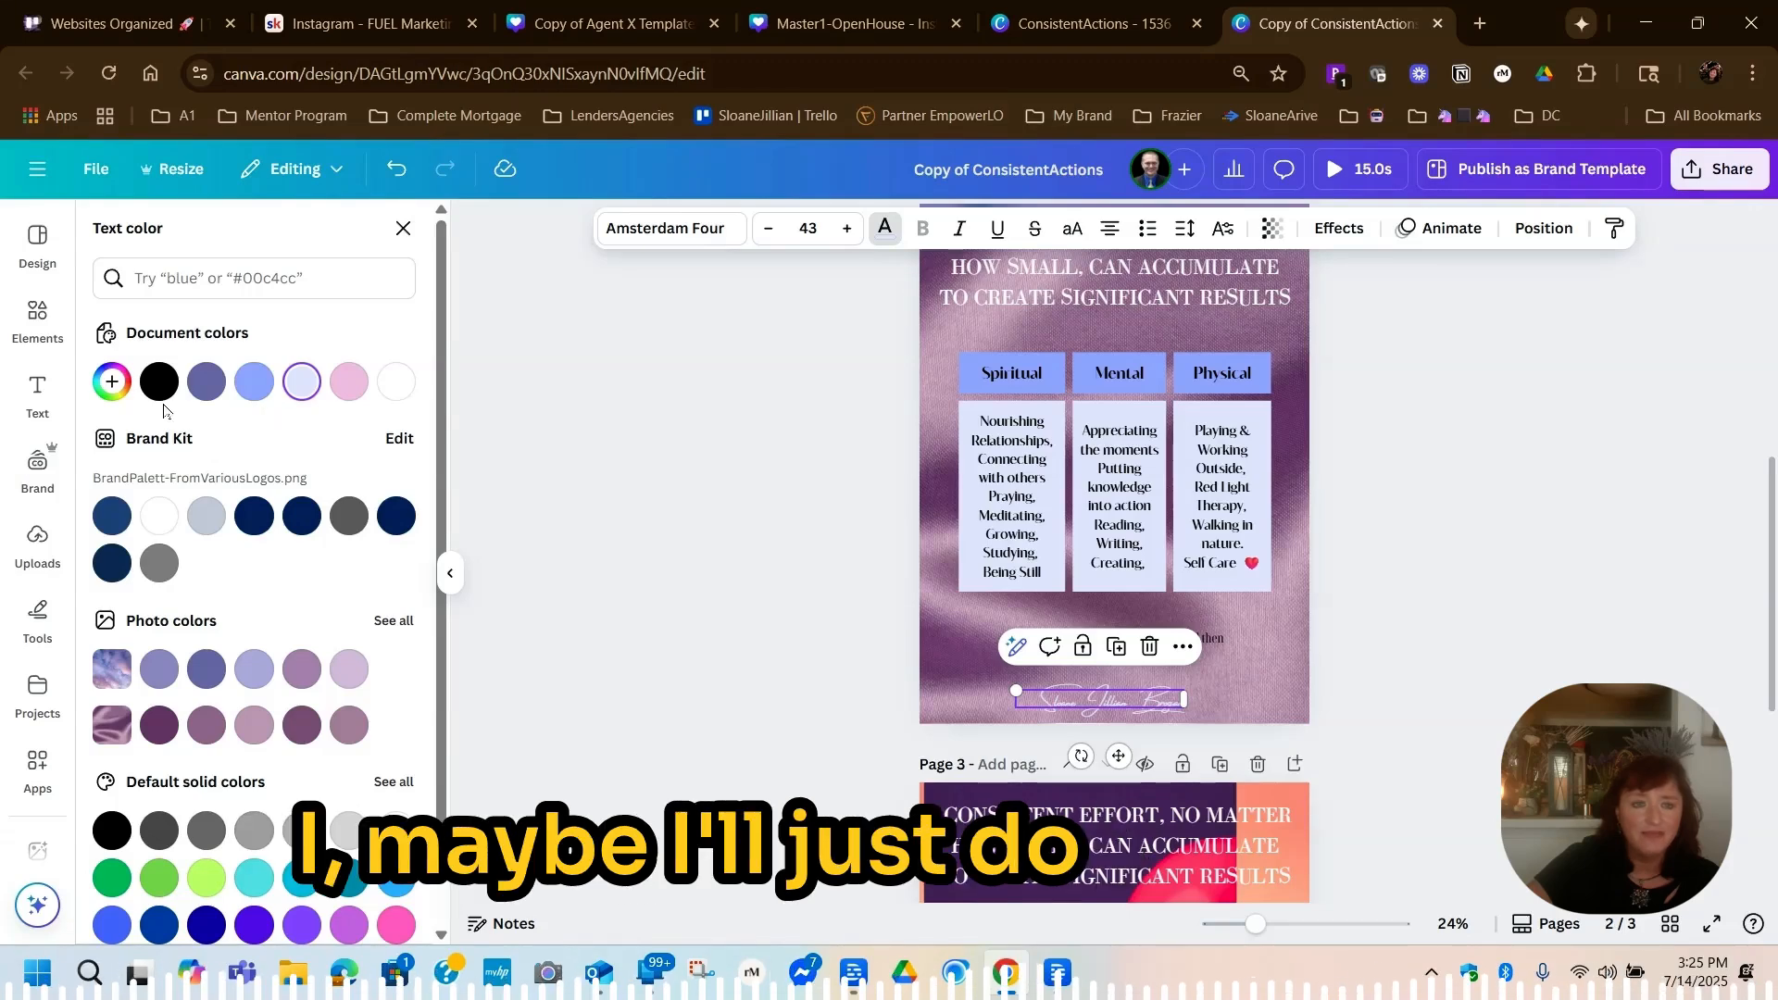
{"action": "left_click", "coordinate": [159, 382]}
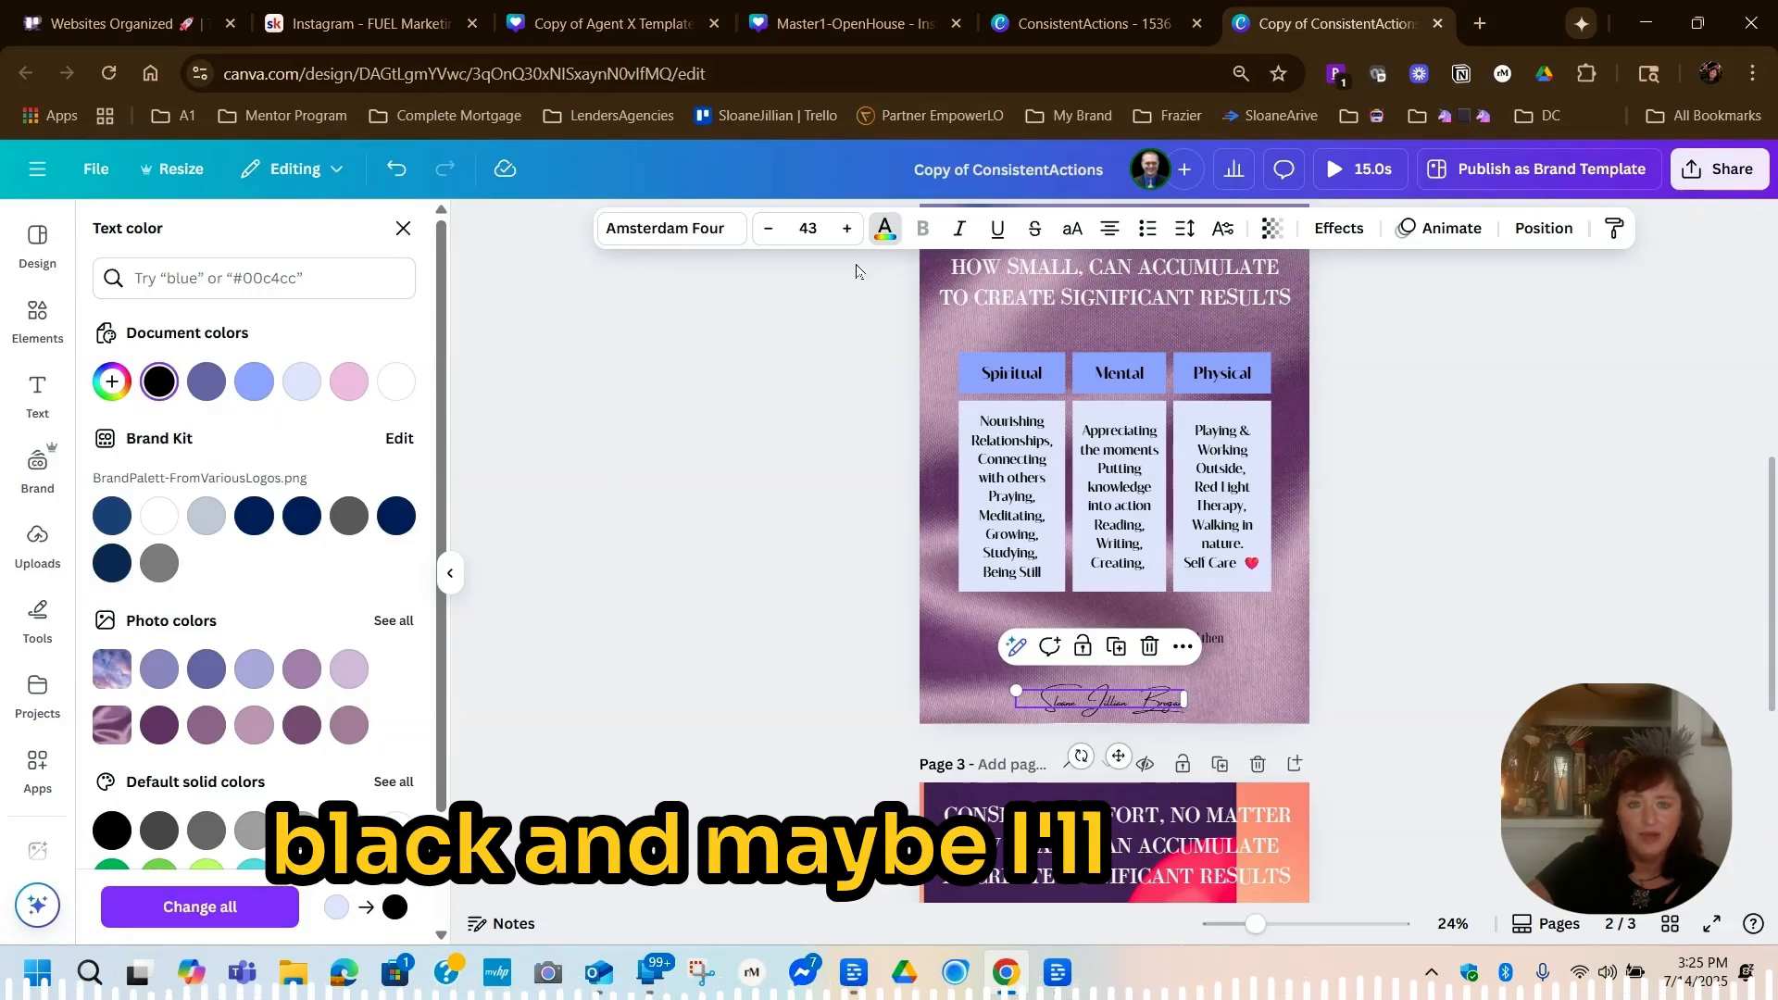
Enlarge the signature at the foot of page 2 to font size 54 and deselect it
{"action": "left_click", "coordinate": [847, 229]}
{"action": "left_click", "coordinate": [847, 229]}
{"action": "left_click", "coordinate": [847, 228]}
{"action": "left_click", "coordinate": [847, 229]}
{"action": "left_click", "coordinate": [847, 228]}
{"action": "left_click", "coordinate": [847, 229]}
{"action": "left_click", "coordinate": [847, 229]}
{"action": "left_click", "coordinate": [847, 229]}
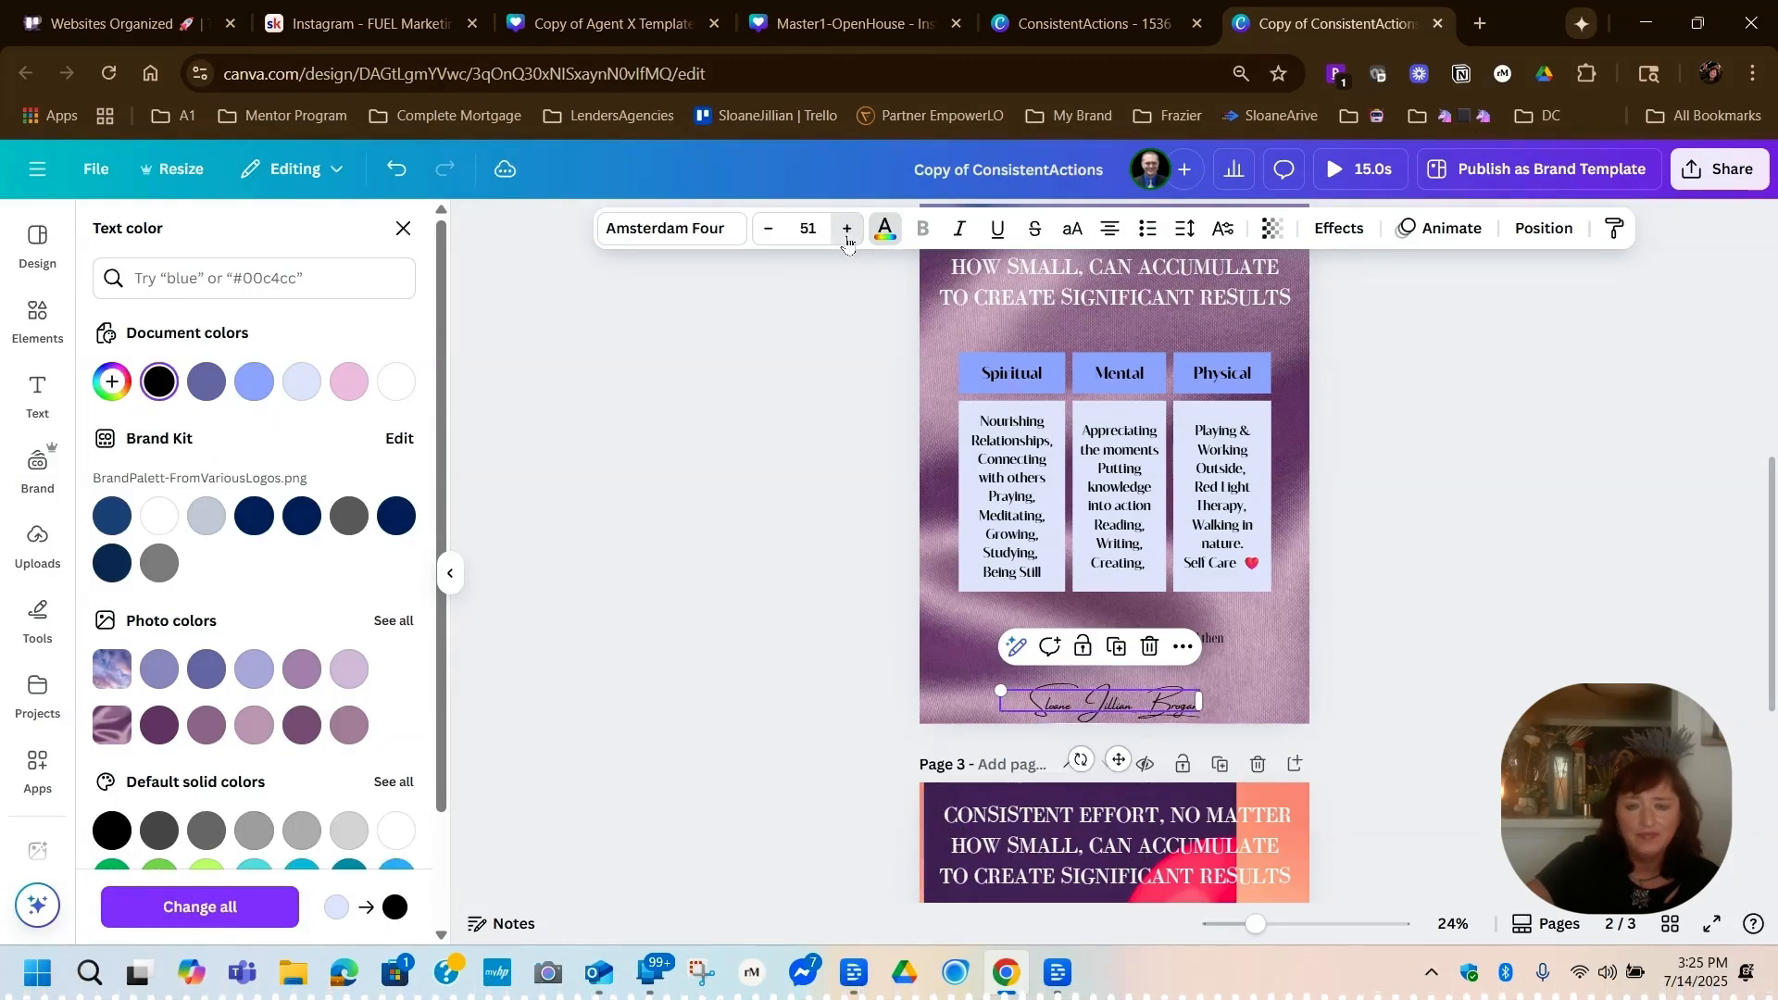
{"action": "left_click", "coordinate": [847, 228]}
{"action": "left_click", "coordinate": [847, 228]}
{"action": "left_click", "coordinate": [847, 229]}
{"action": "key", "text": "Escape"}
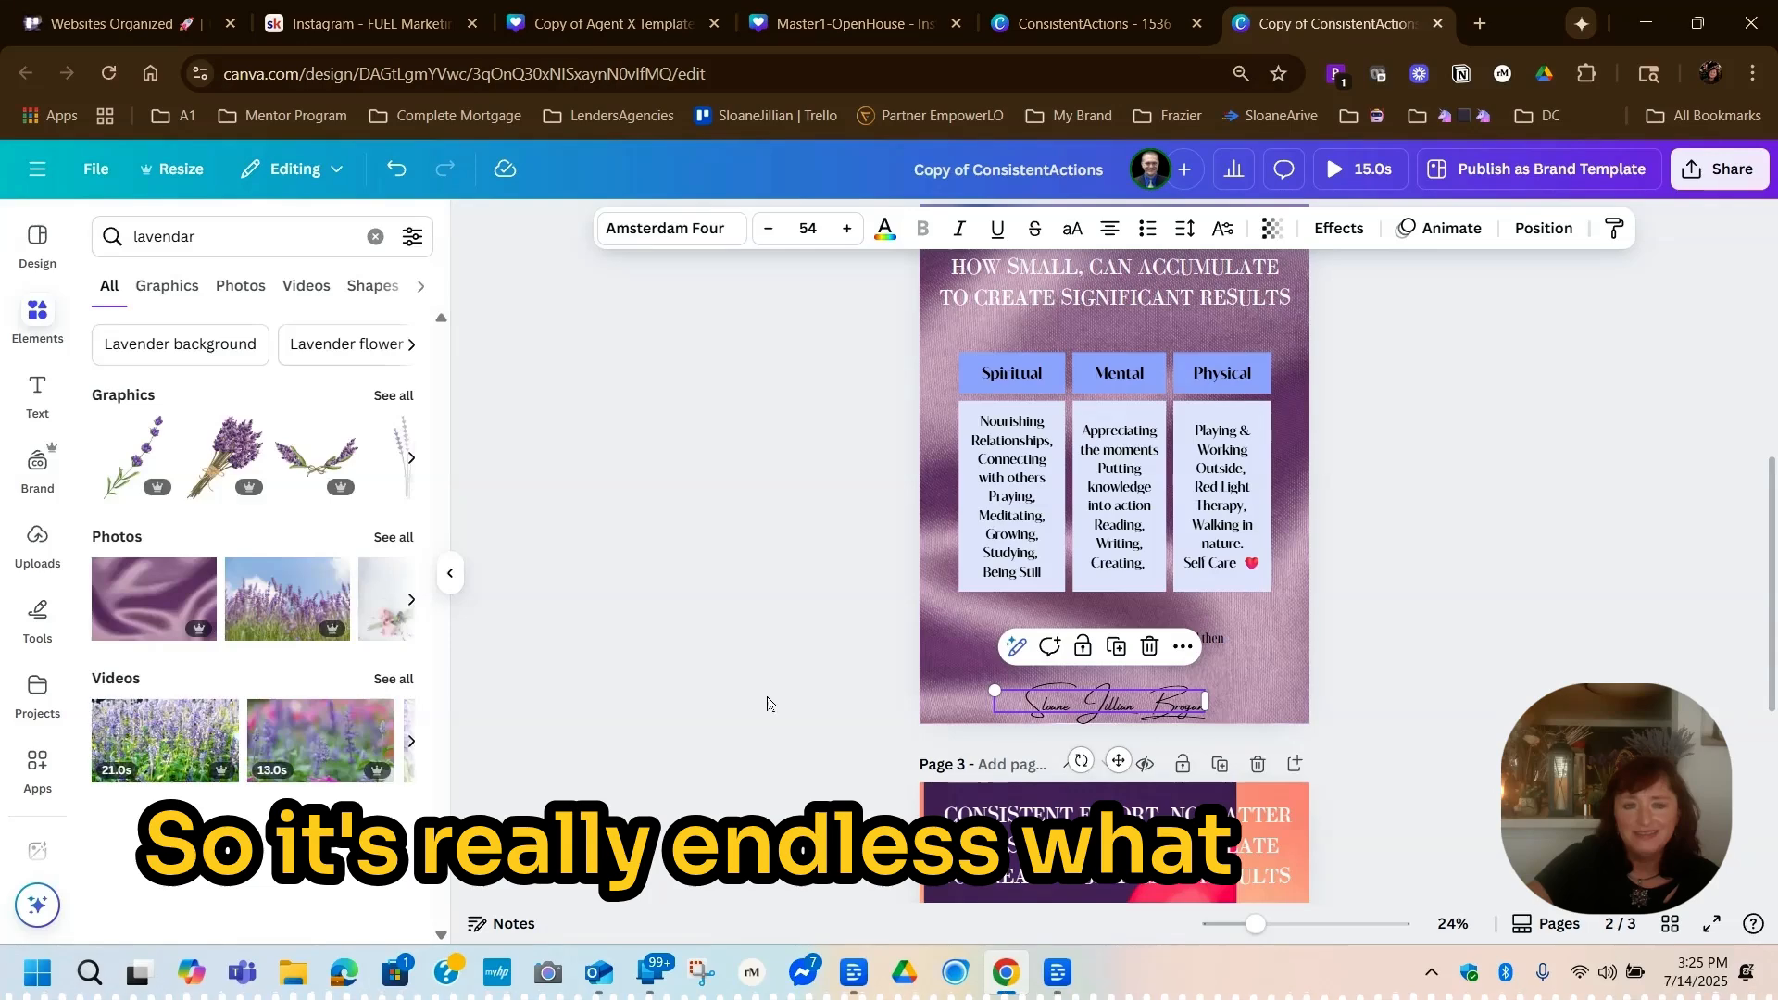
{"action": "left_click", "coordinate": [773, 500]}
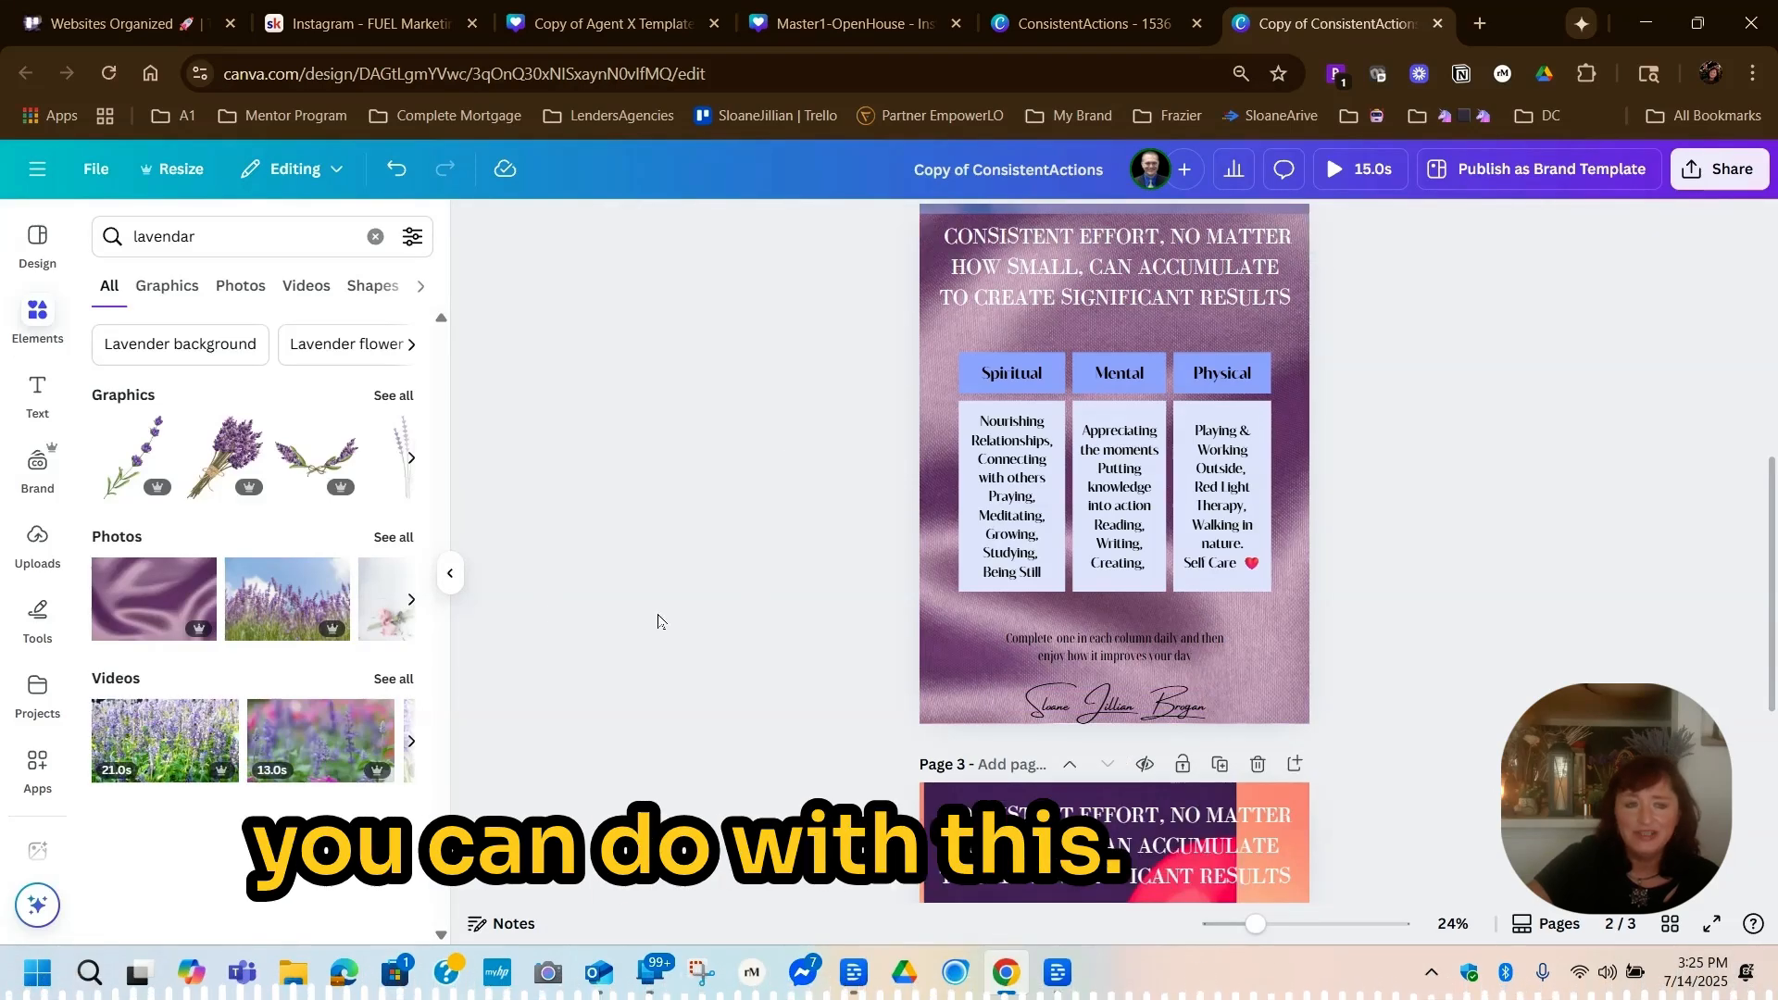
Add the lavender bouquet graphic to page 2 and shrink it beside the lower-right corner of the three-column table
{"action": "left_click", "coordinate": [234, 463]}
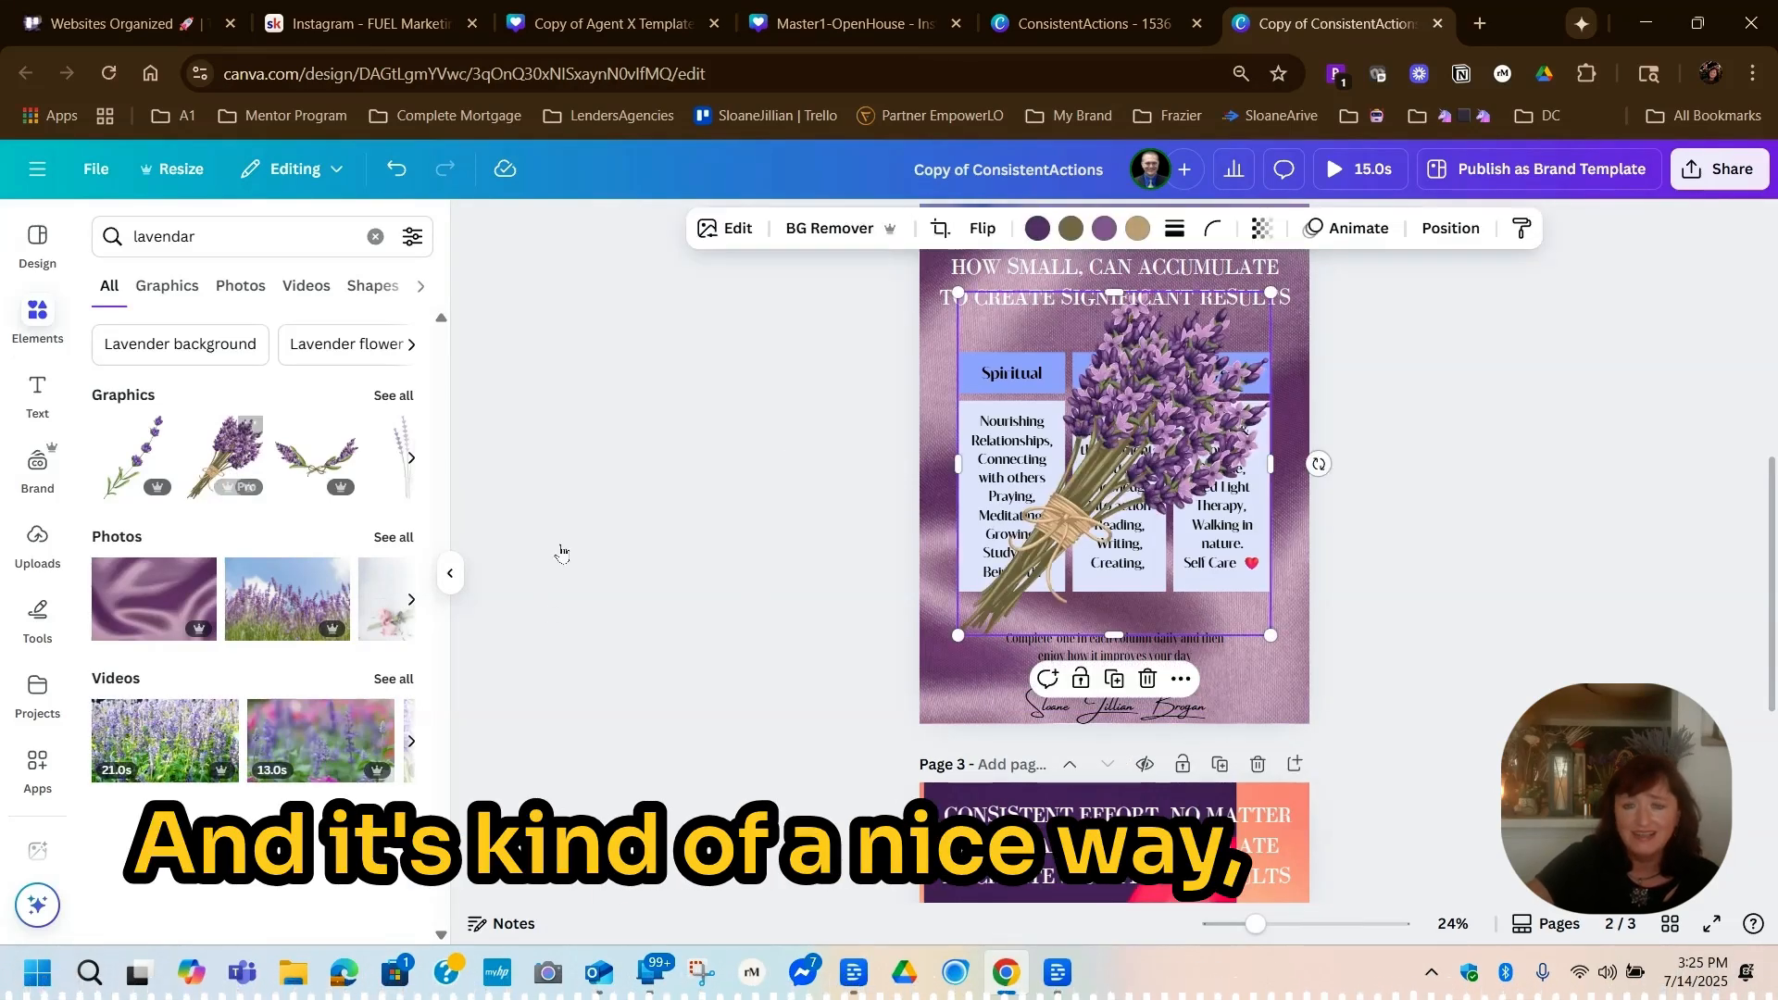
{"action": "left_click_drag", "start_coordinate": [957, 295], "coordinate": [1245, 599]}
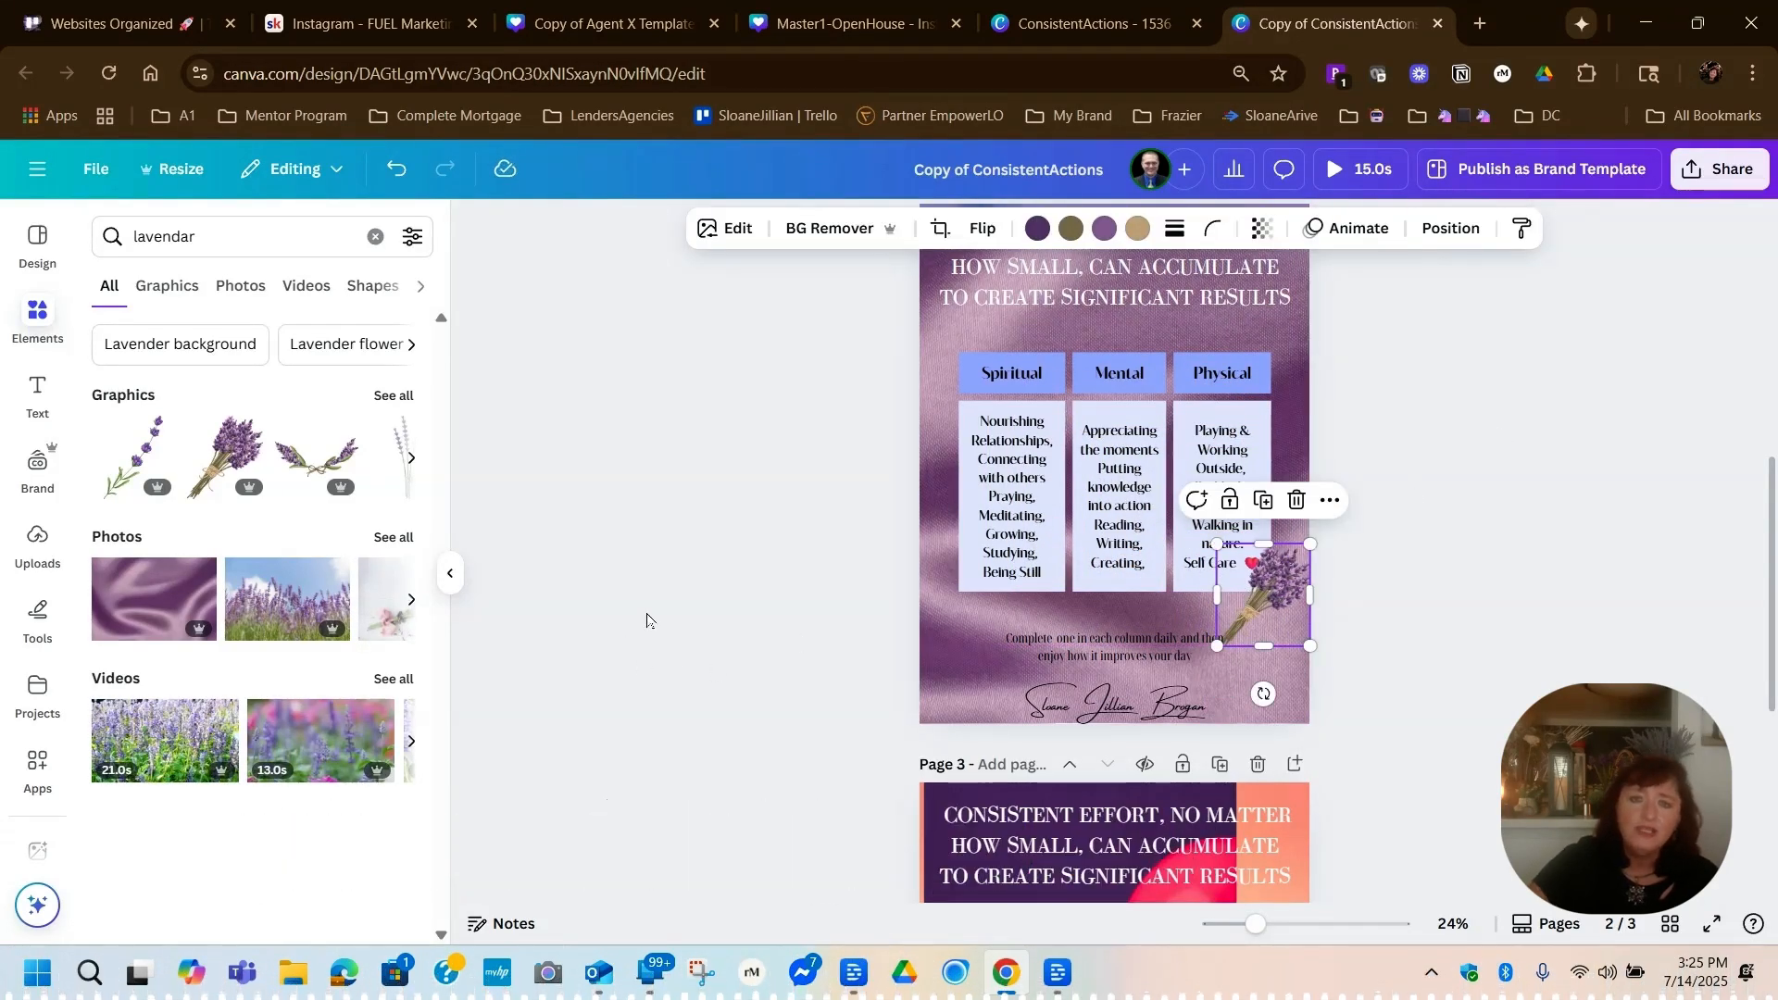
Search the elements for "scary faces" and add the glowing jack-o'-lantern photo and the 9-second painted-face video to page 2
{"action": "left_click", "coordinate": [108, 243]}
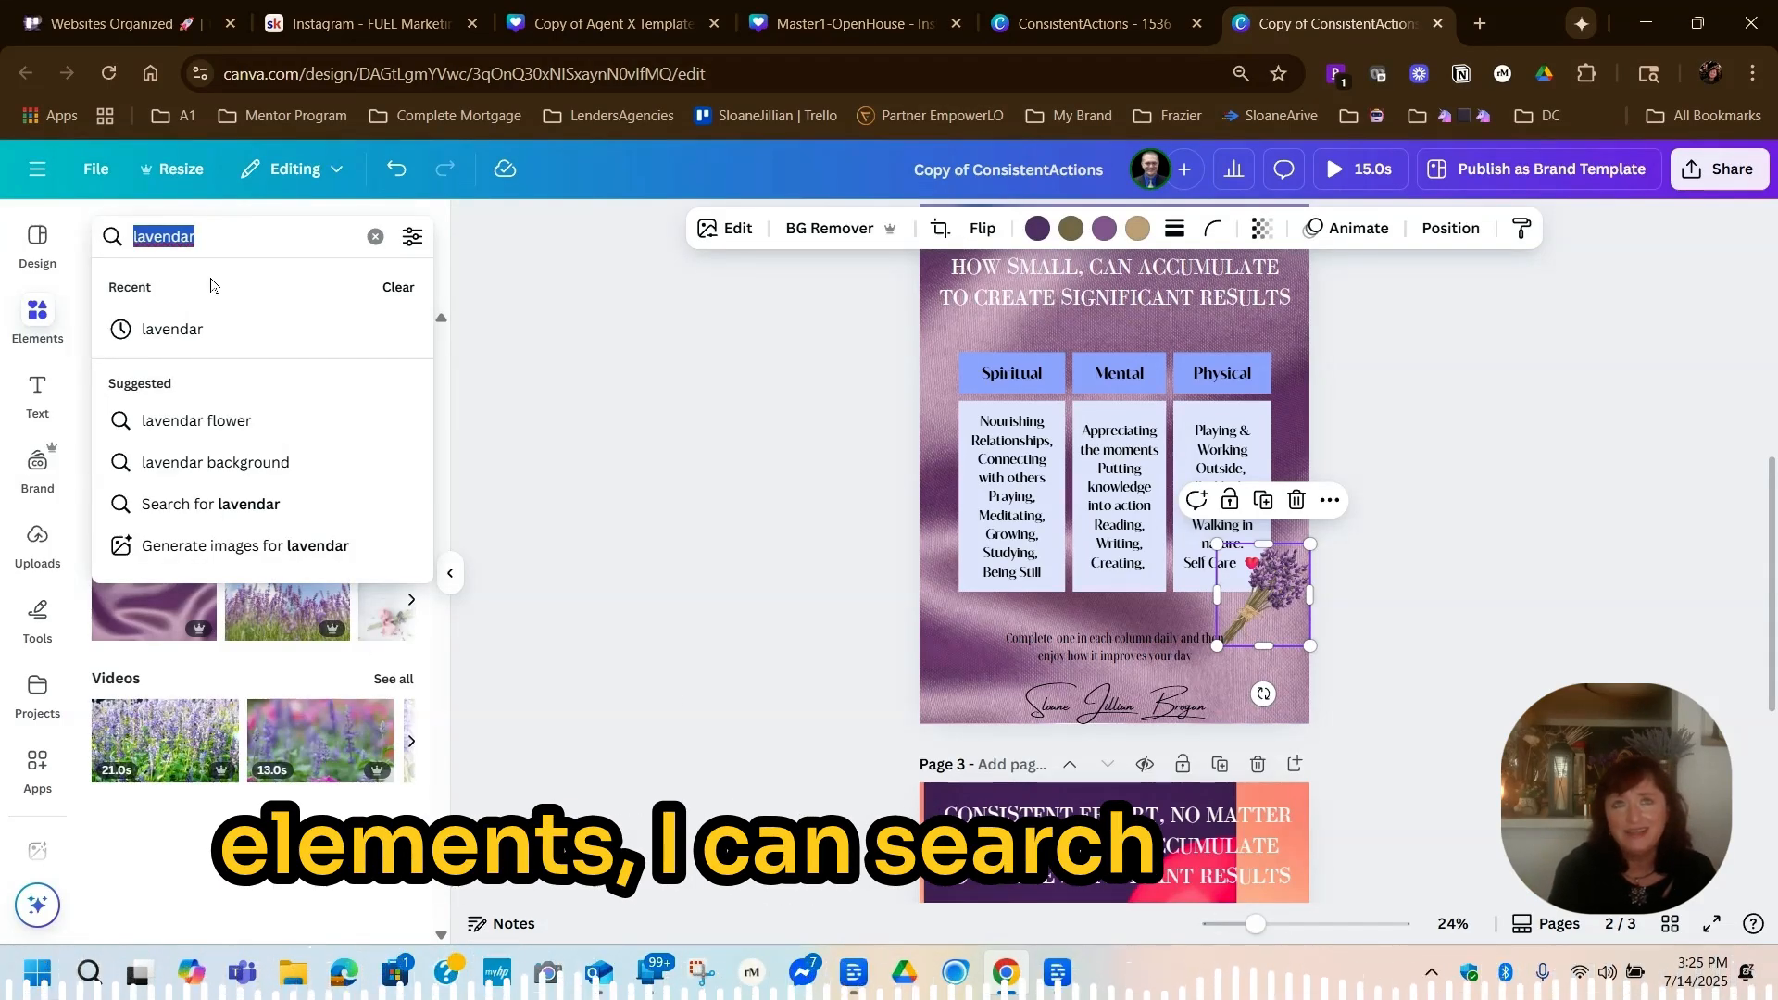
{"action": "type", "text": "scary fa"}
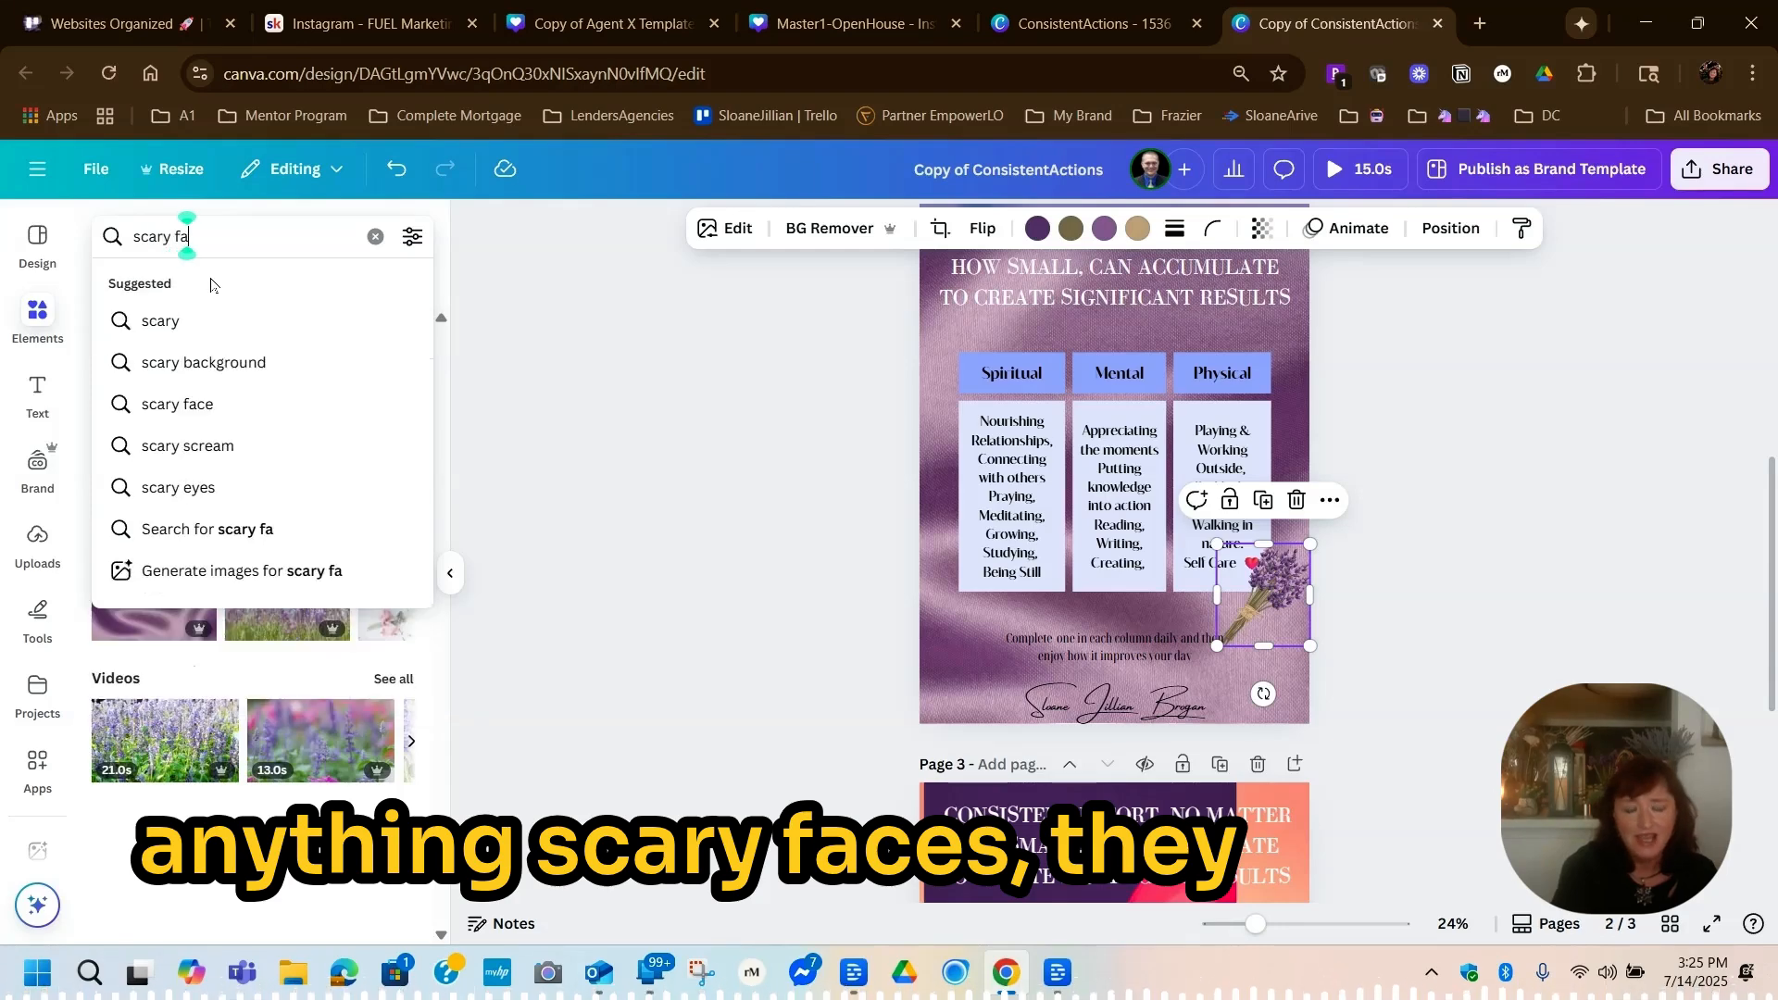
{"action": "type", "text": "ces"}
{"action": "key", "text": "Return"}
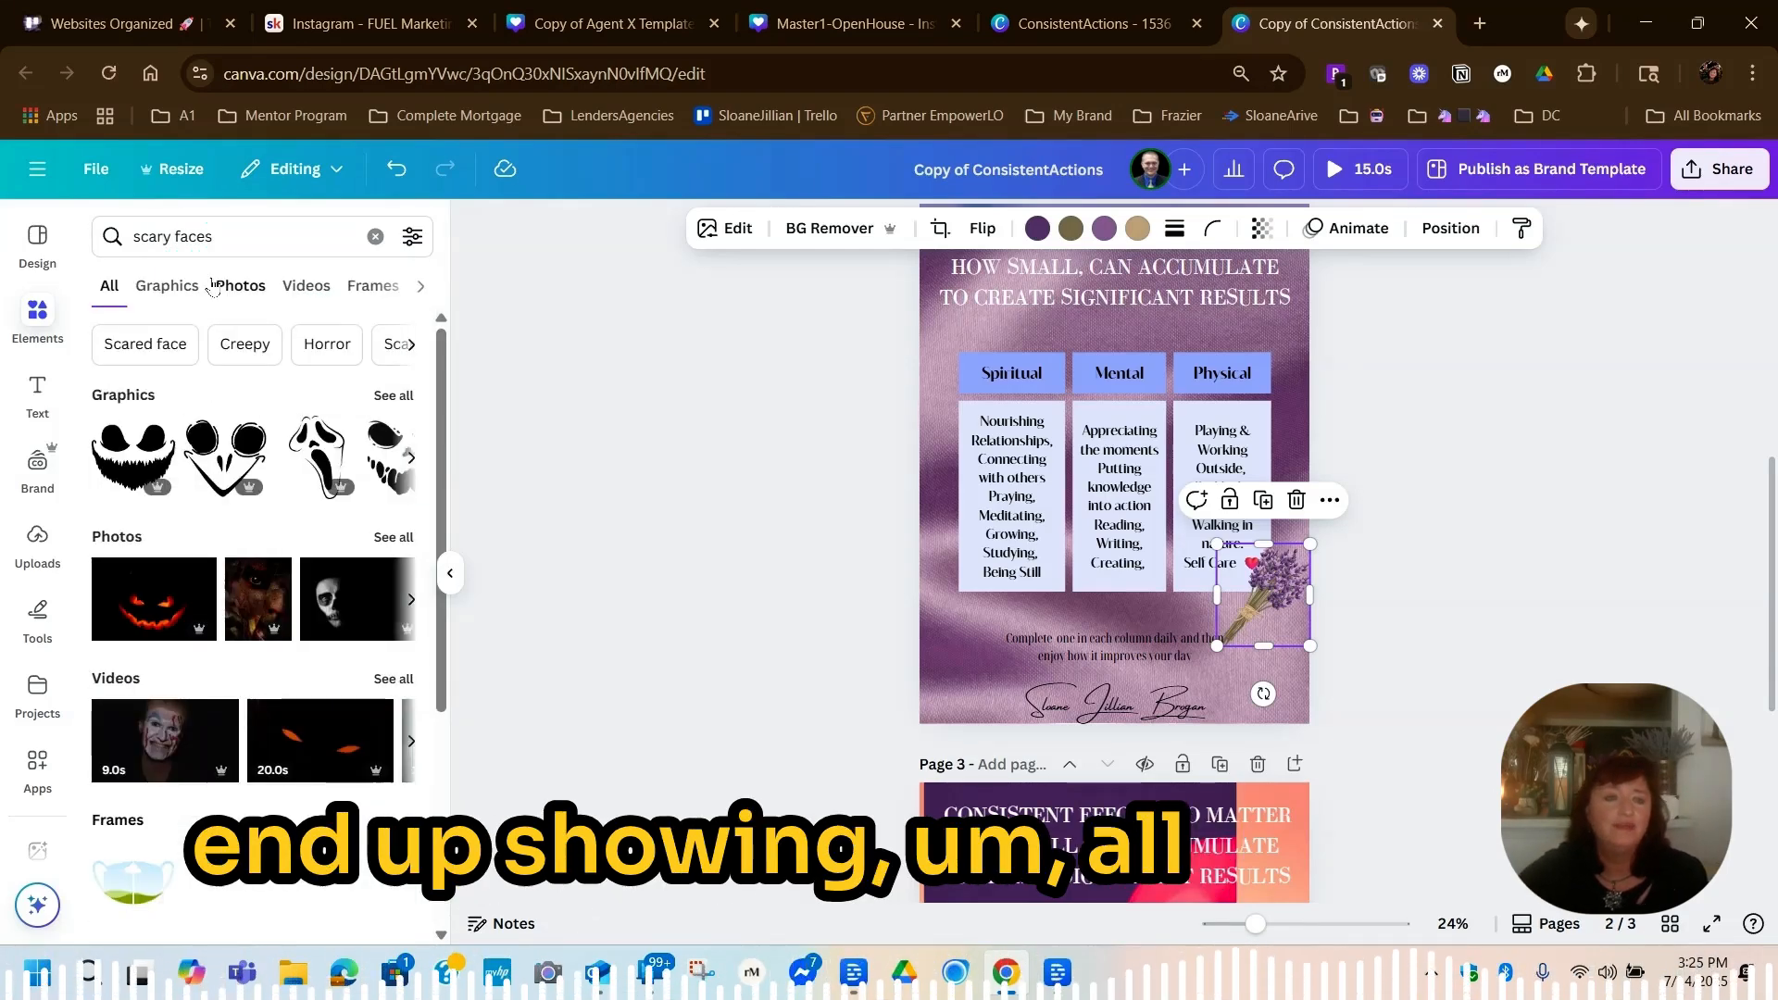
{"action": "left_click", "coordinate": [131, 590]}
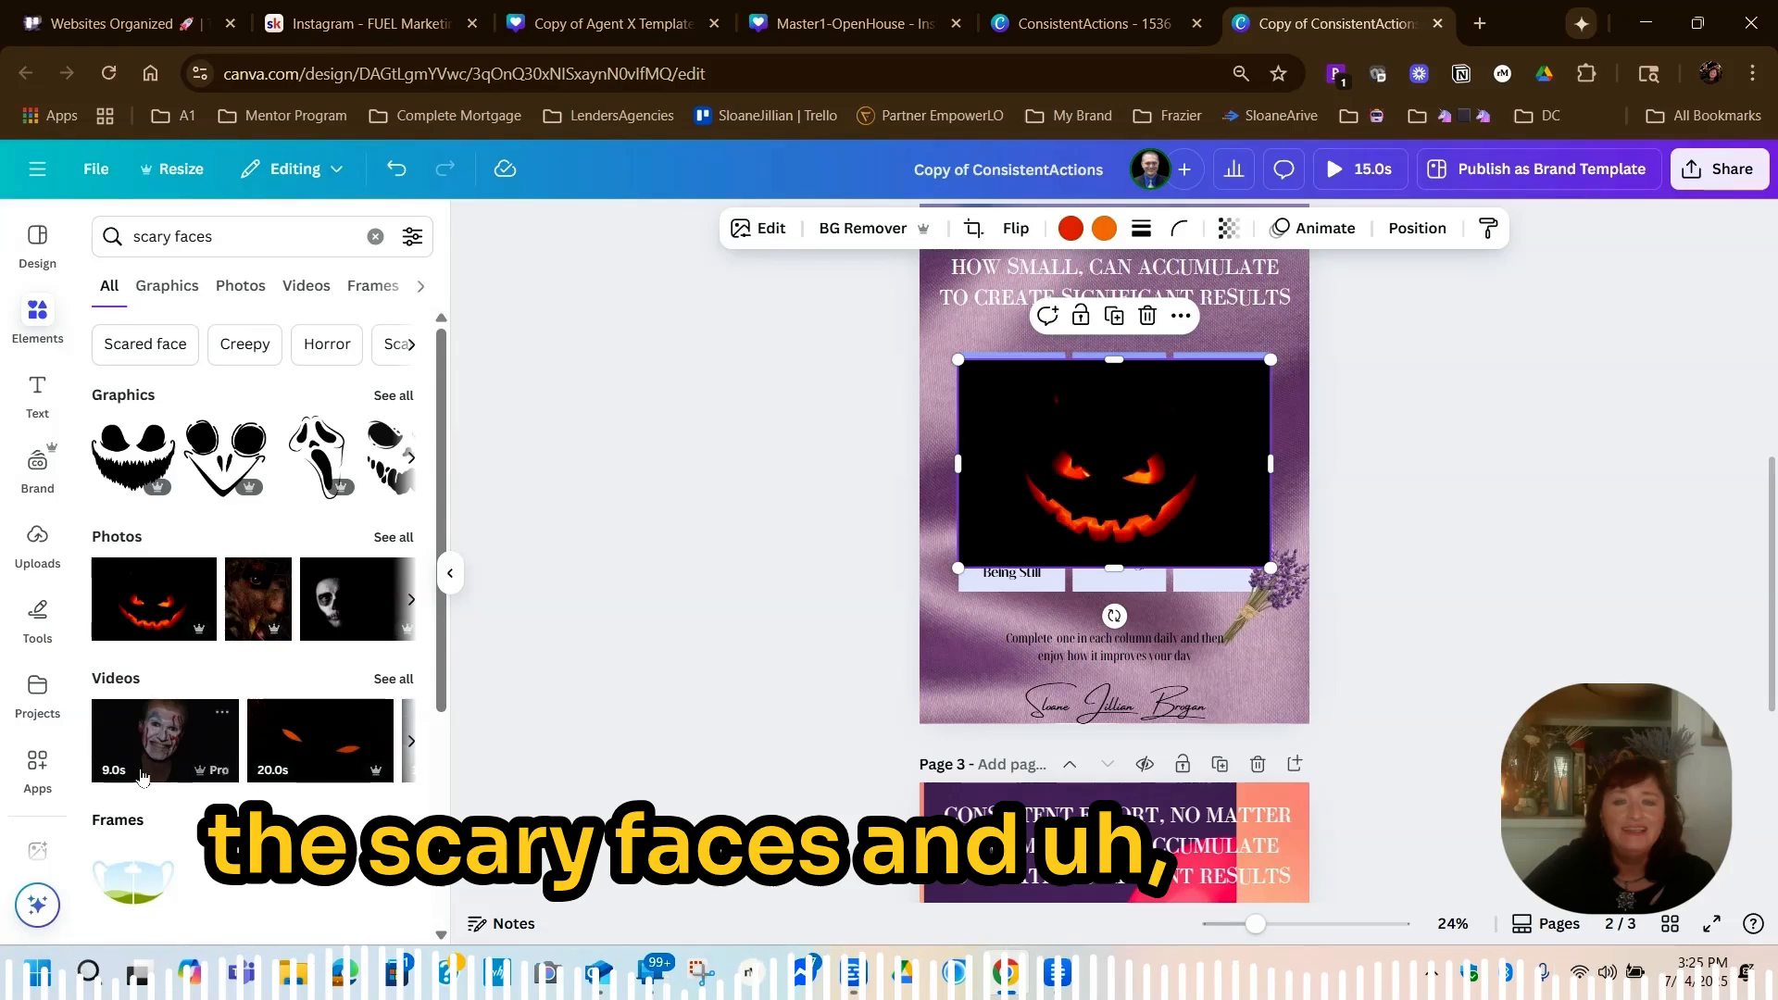
{"action": "left_click", "coordinate": [162, 736]}
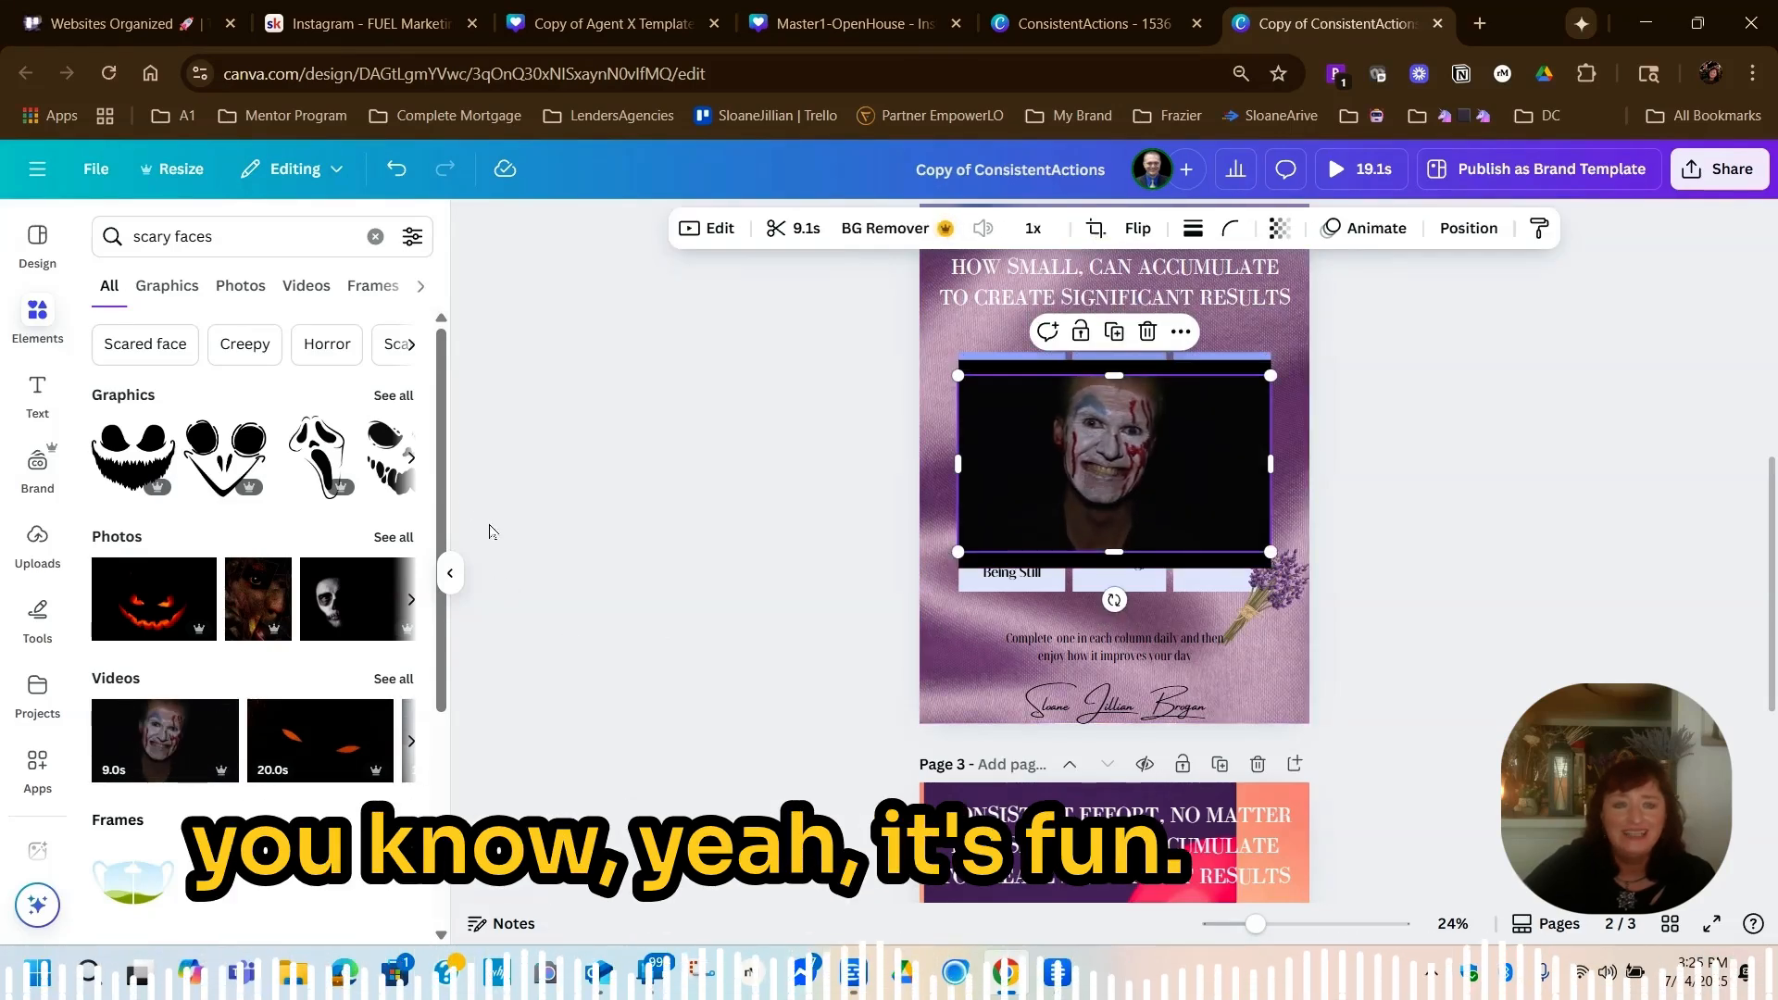
{"action": "scroll", "coordinate": [437, 420], "scroll_direction": "down", "scroll_amount": 3}
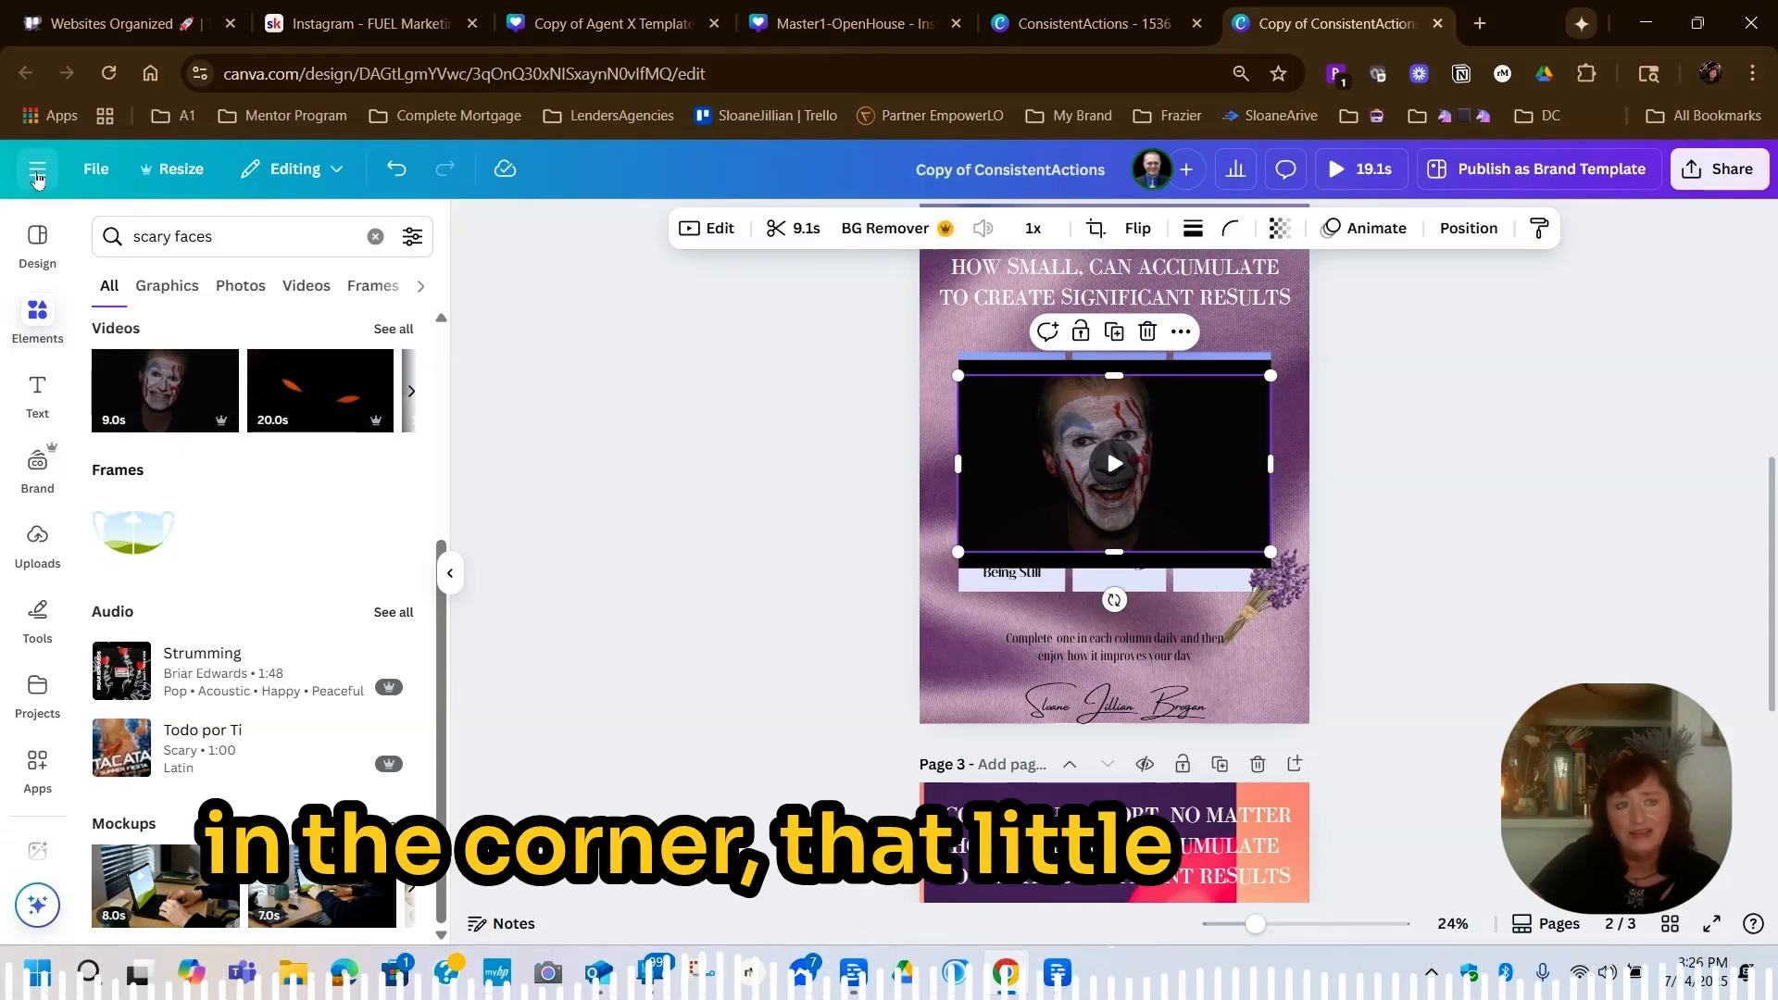
Leave the ConsistentActions copy for the Canva home page and look over the recent designs
{"action": "left_click", "coordinate": [37, 172]}
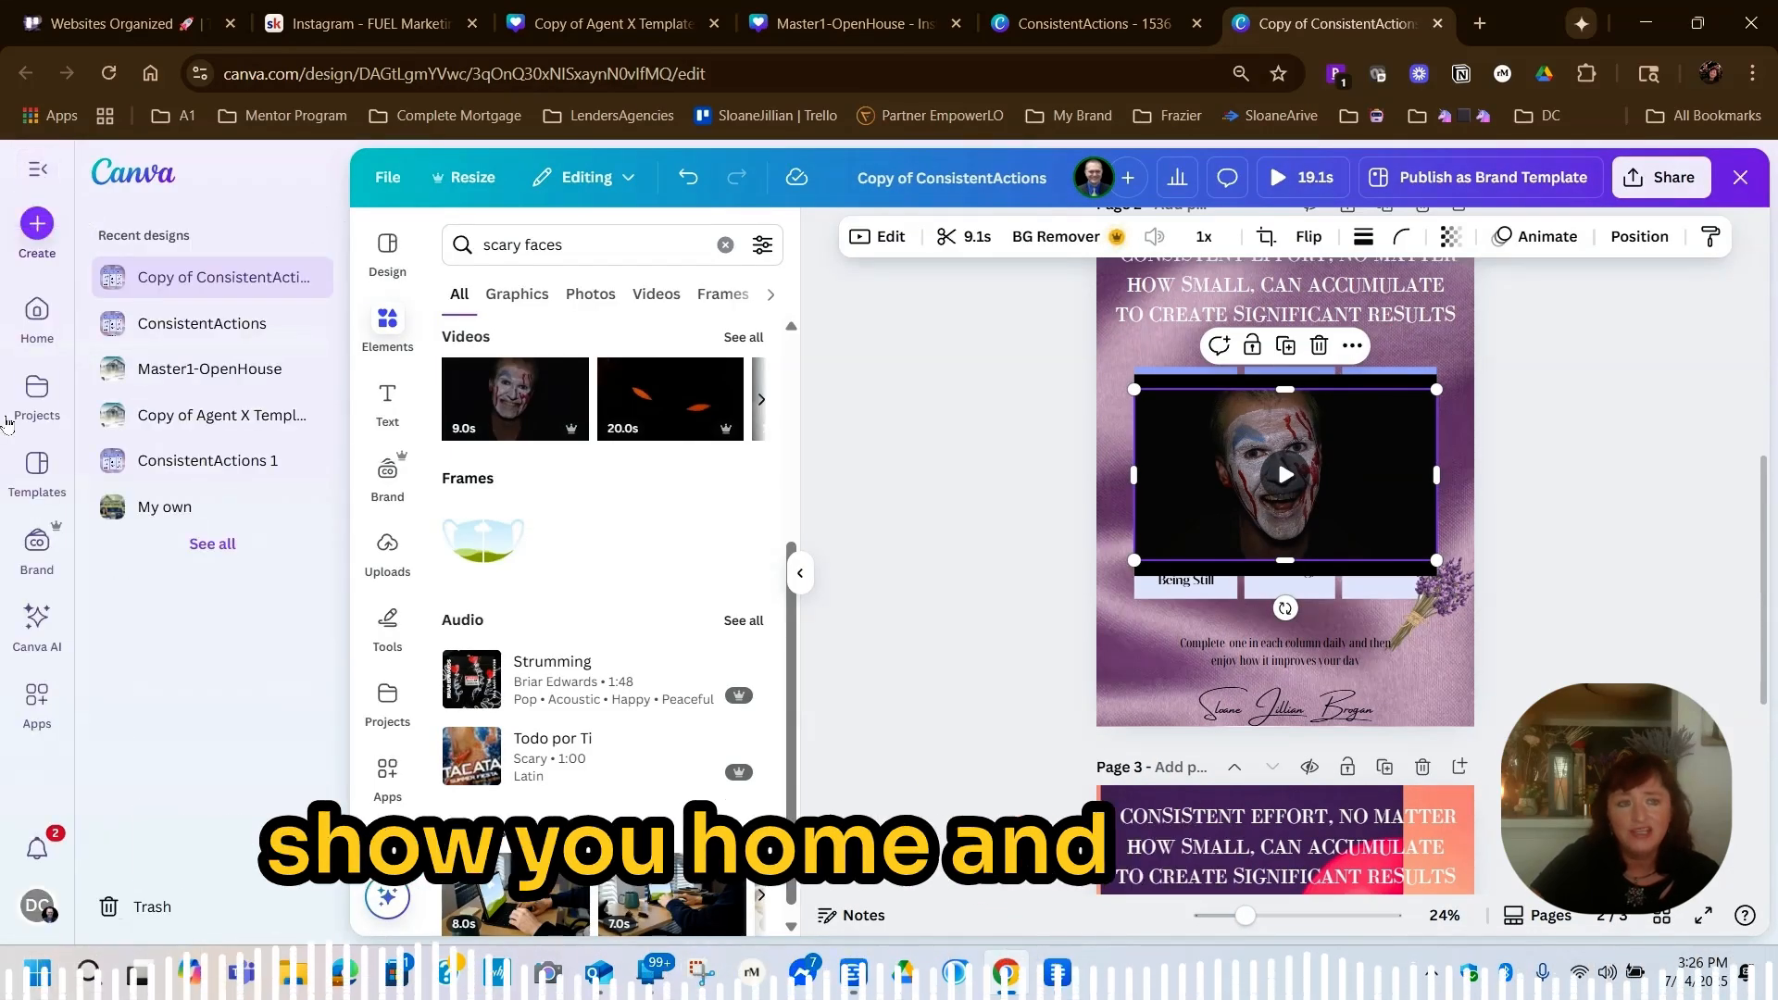
{"action": "left_click", "coordinate": [35, 319]}
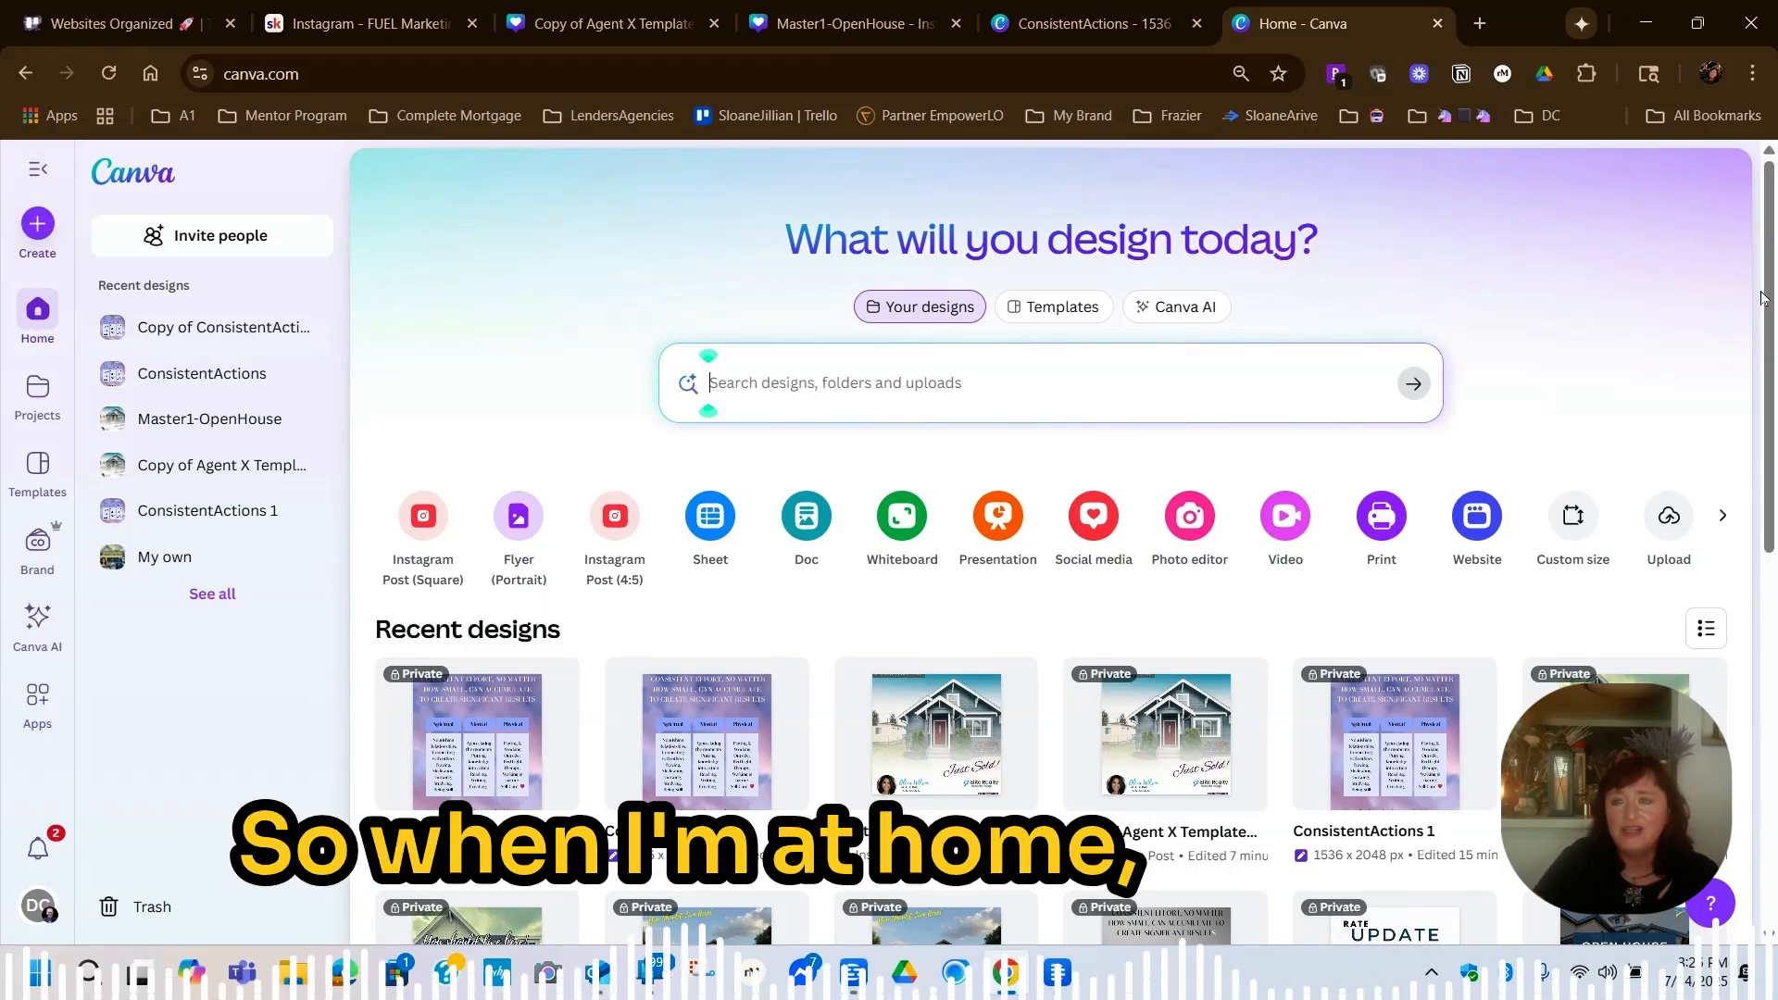
{"action": "left_click_drag", "start_coordinate": [1766, 280], "coordinate": [1751, 209]}
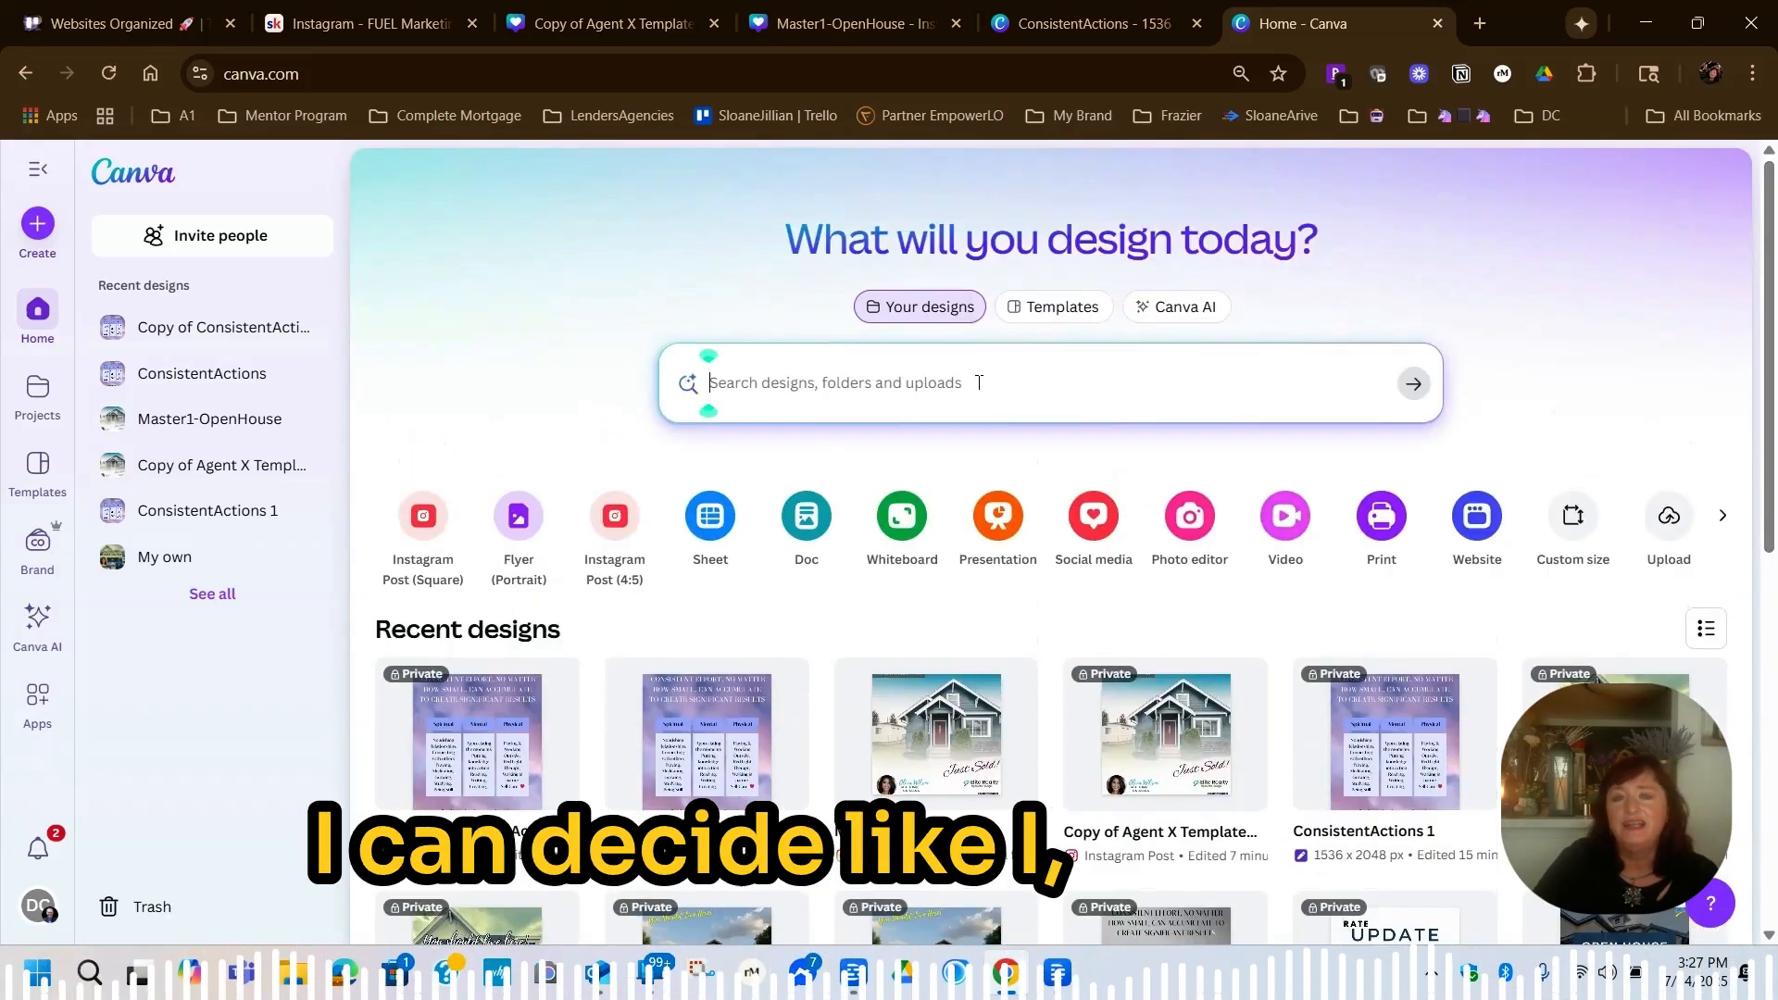
Search the templates for "Menu" and start customizing the White Elegant Delicate Floral Wedding Menu template
{"action": "left_click", "coordinate": [1061, 308]}
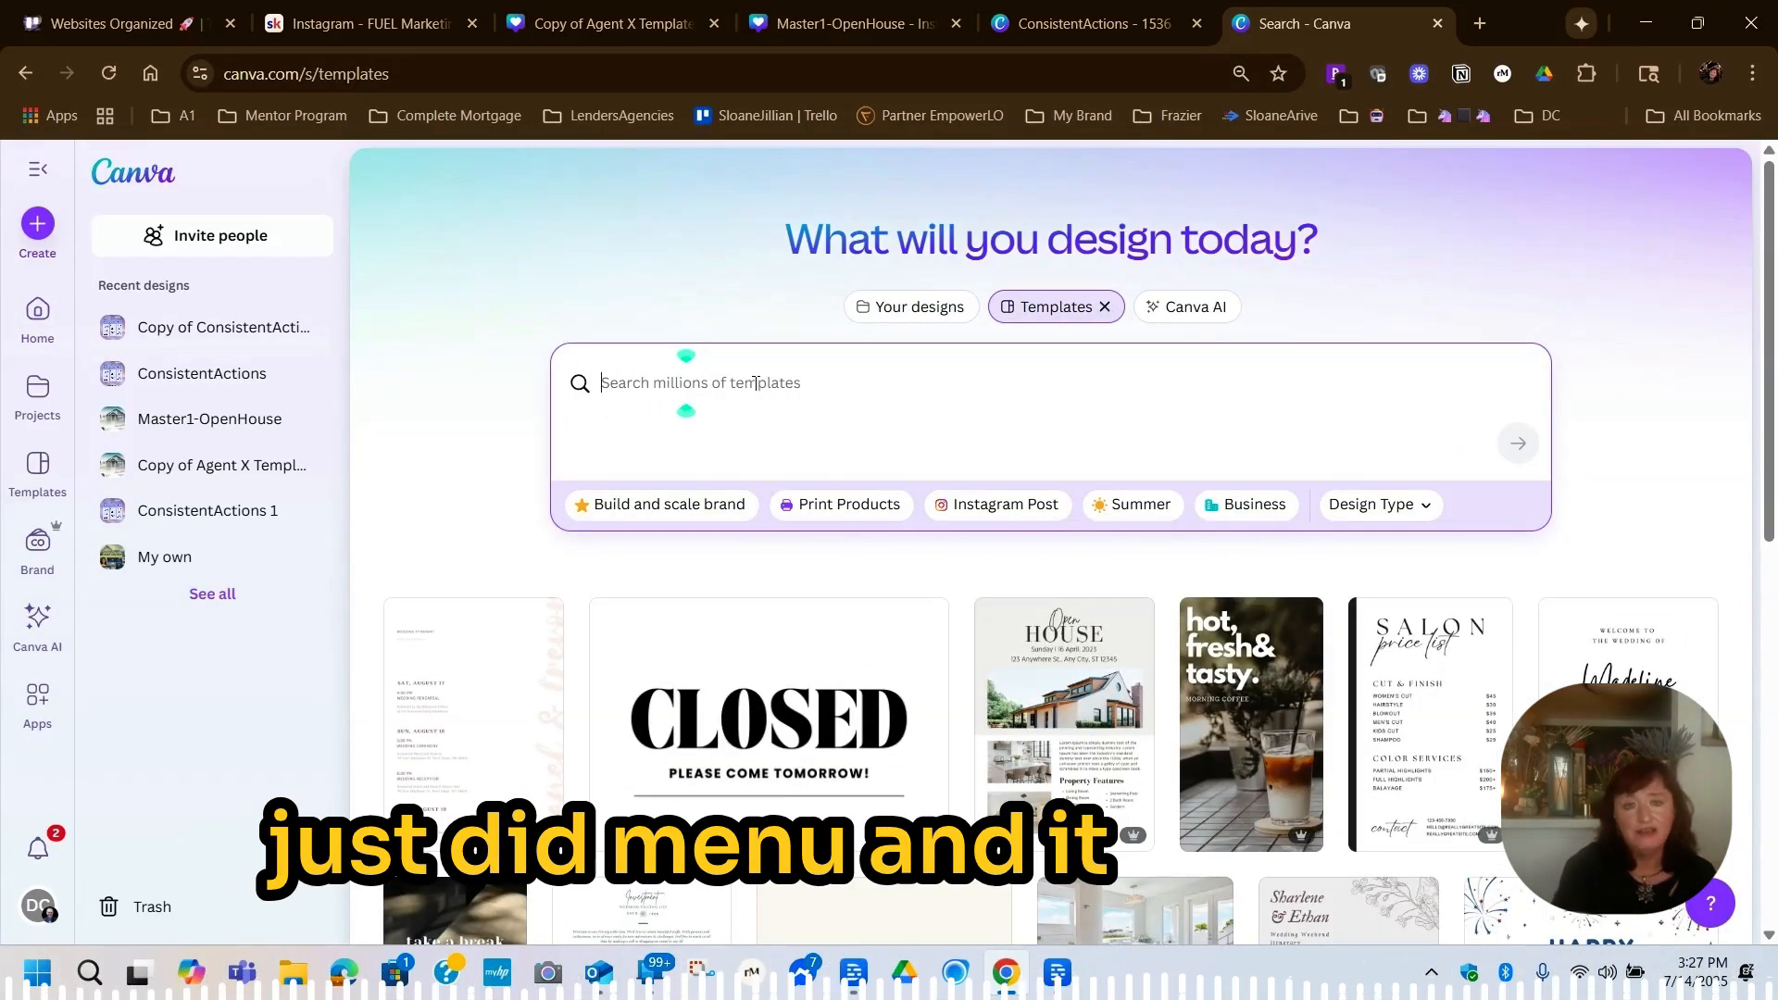
{"action": "type", "text": "Menu"}
{"action": "key", "text": "Return"}
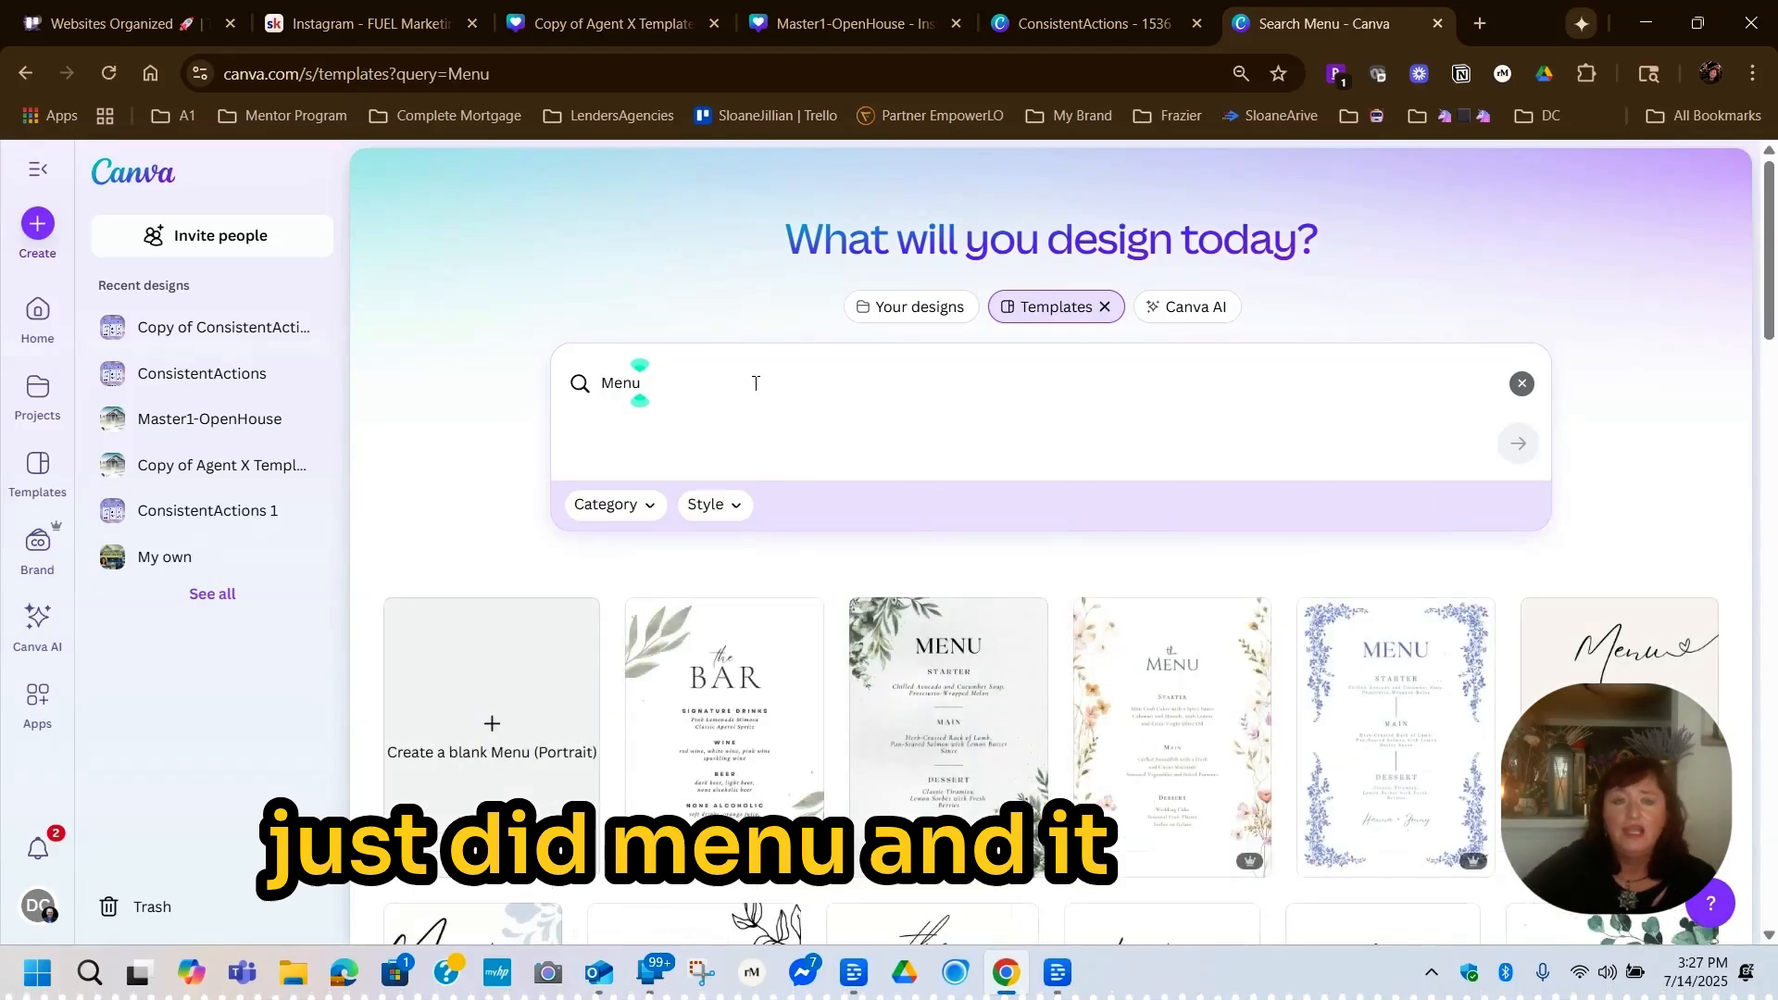
{"action": "left_click", "coordinate": [1166, 736]}
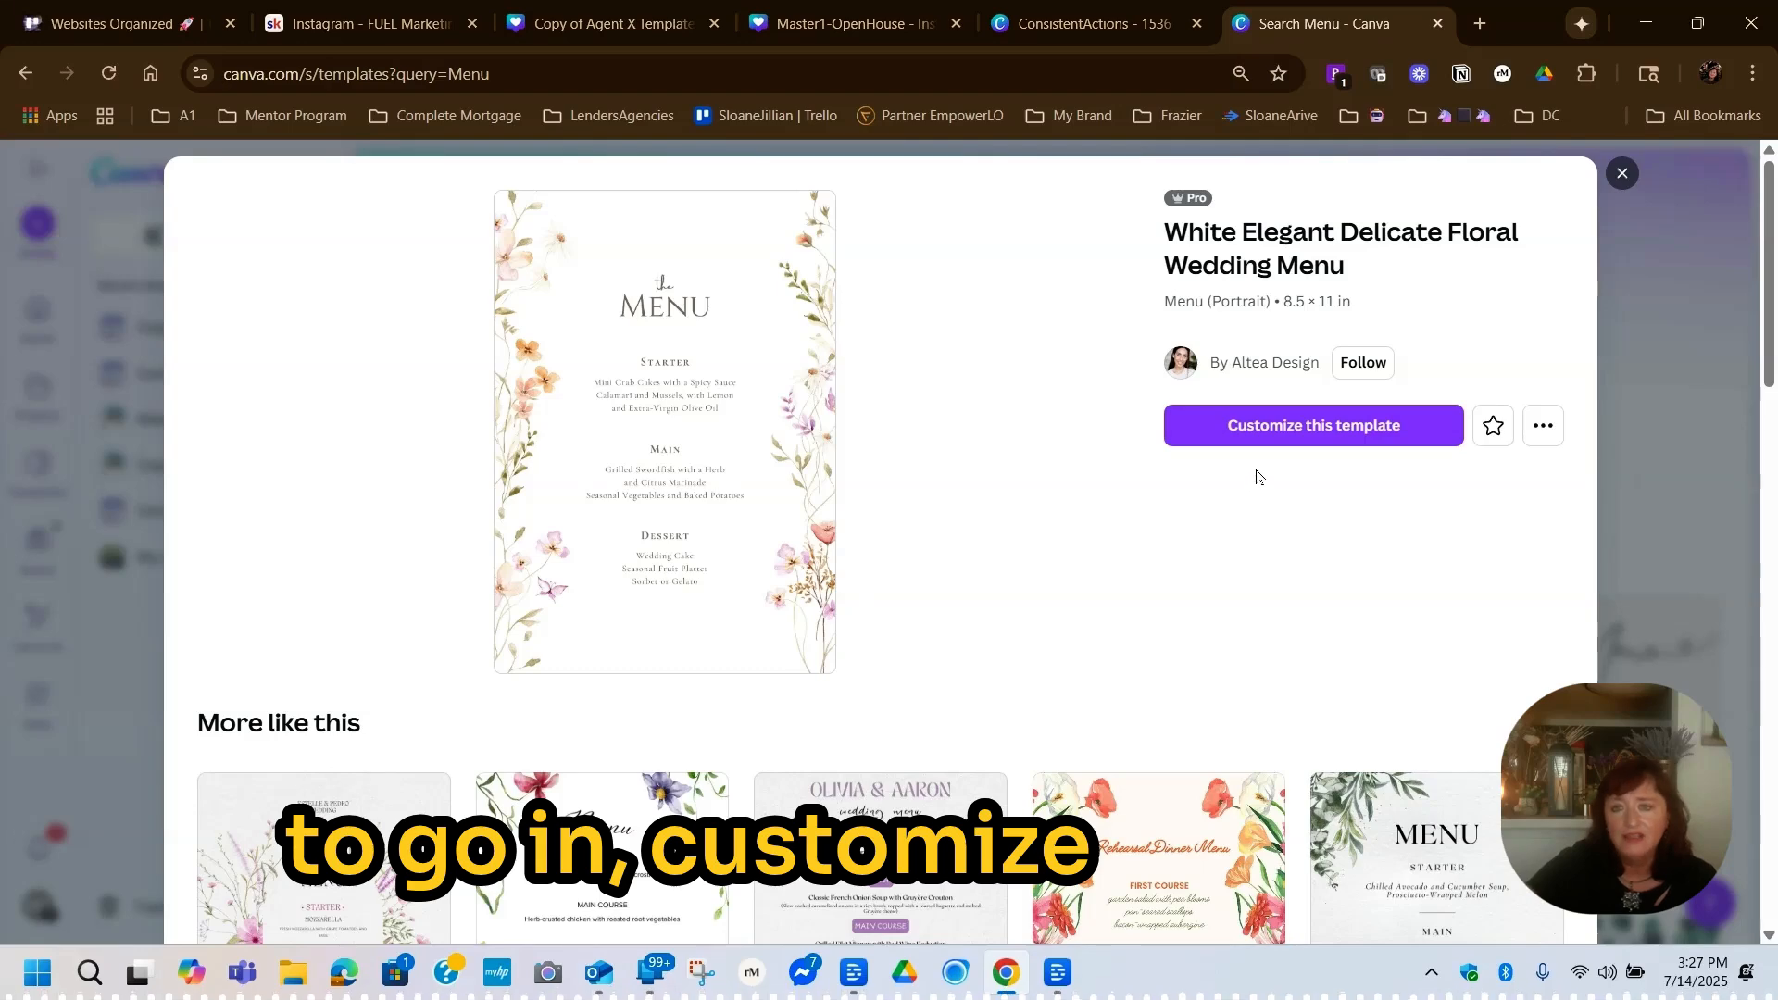
{"action": "left_click", "coordinate": [1309, 437]}
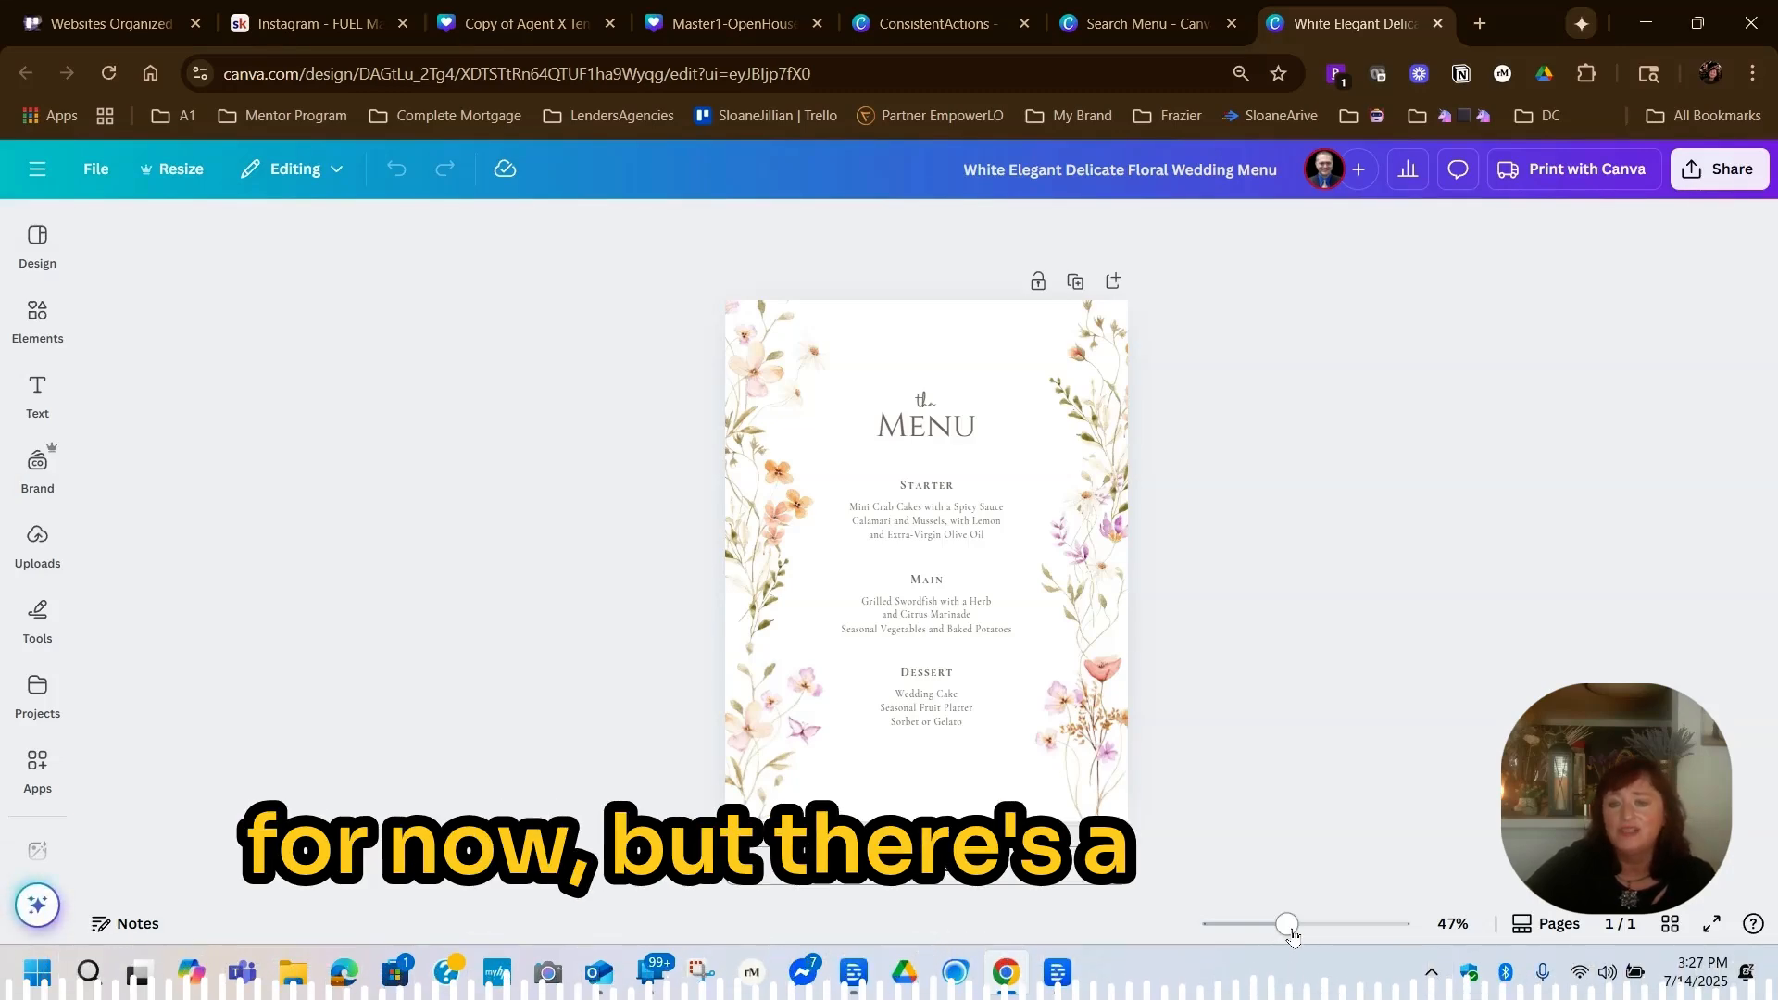
Select the orange floral graphic along the menu's left edge and search the elements for "Blue flower" graphics
{"action": "left_click_drag", "start_coordinate": [1293, 935], "coordinate": [1336, 951]}
{"action": "left_click", "coordinate": [507, 472]}
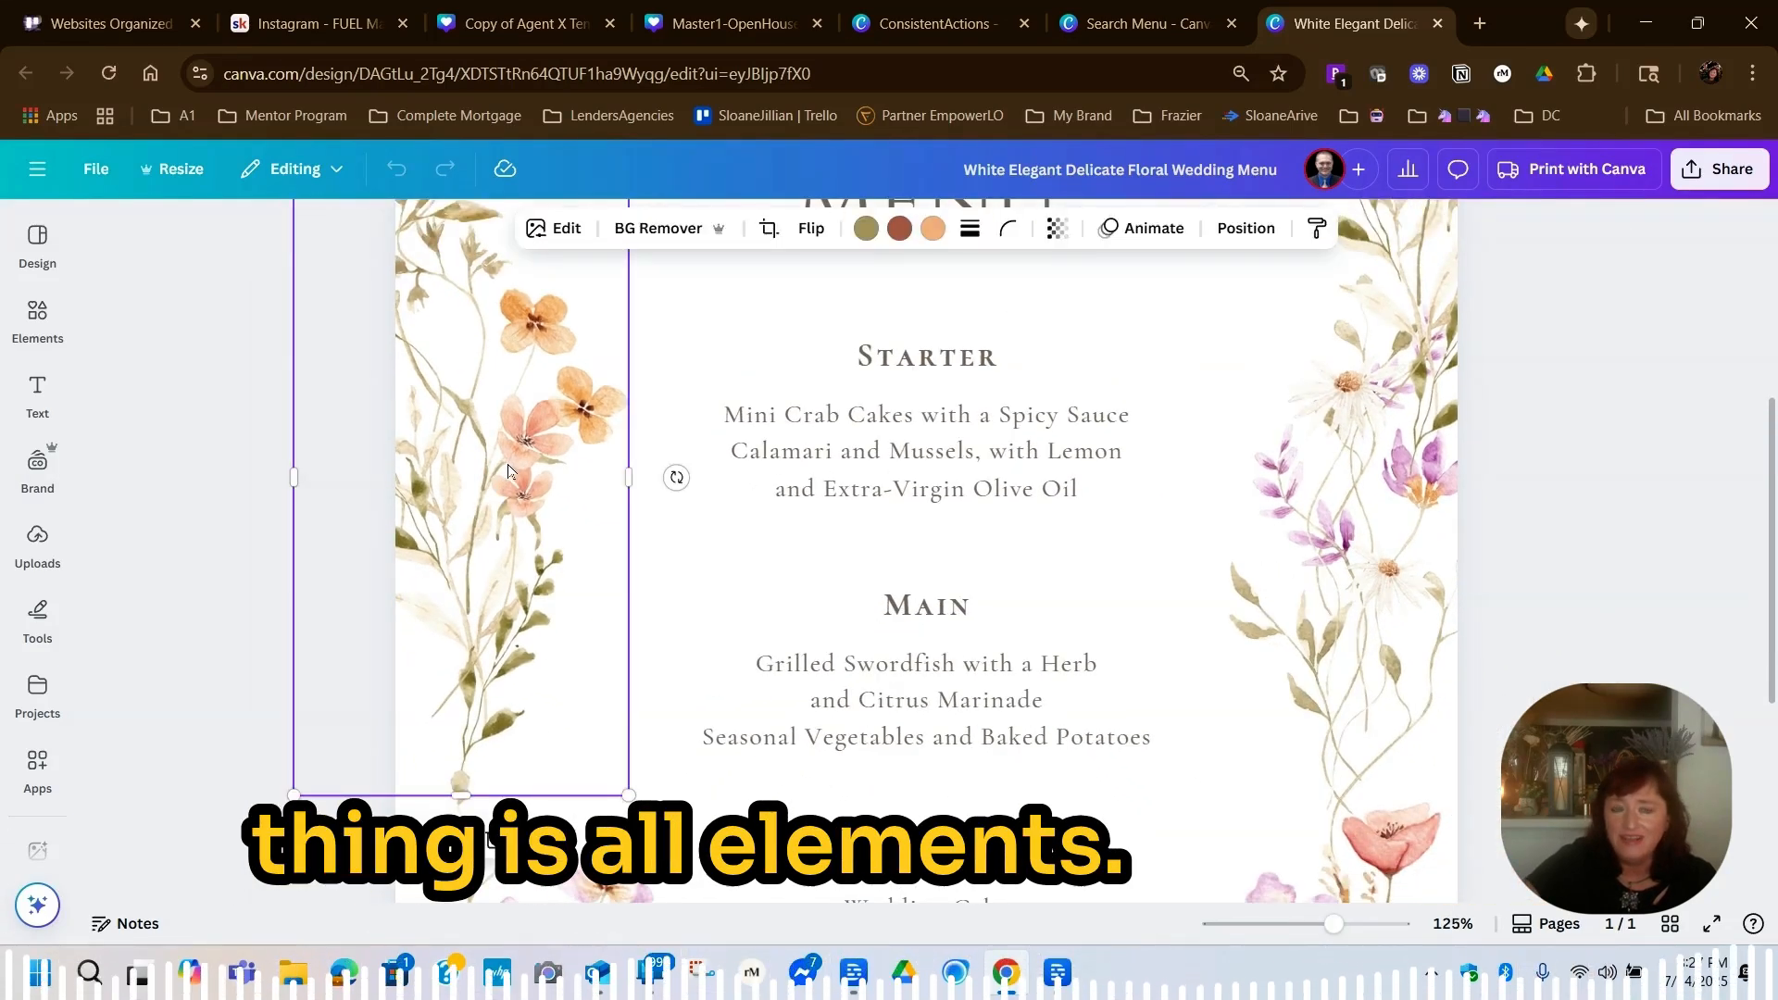
{"action": "left_click", "coordinate": [37, 320]}
{"action": "left_click", "coordinate": [213, 243]}
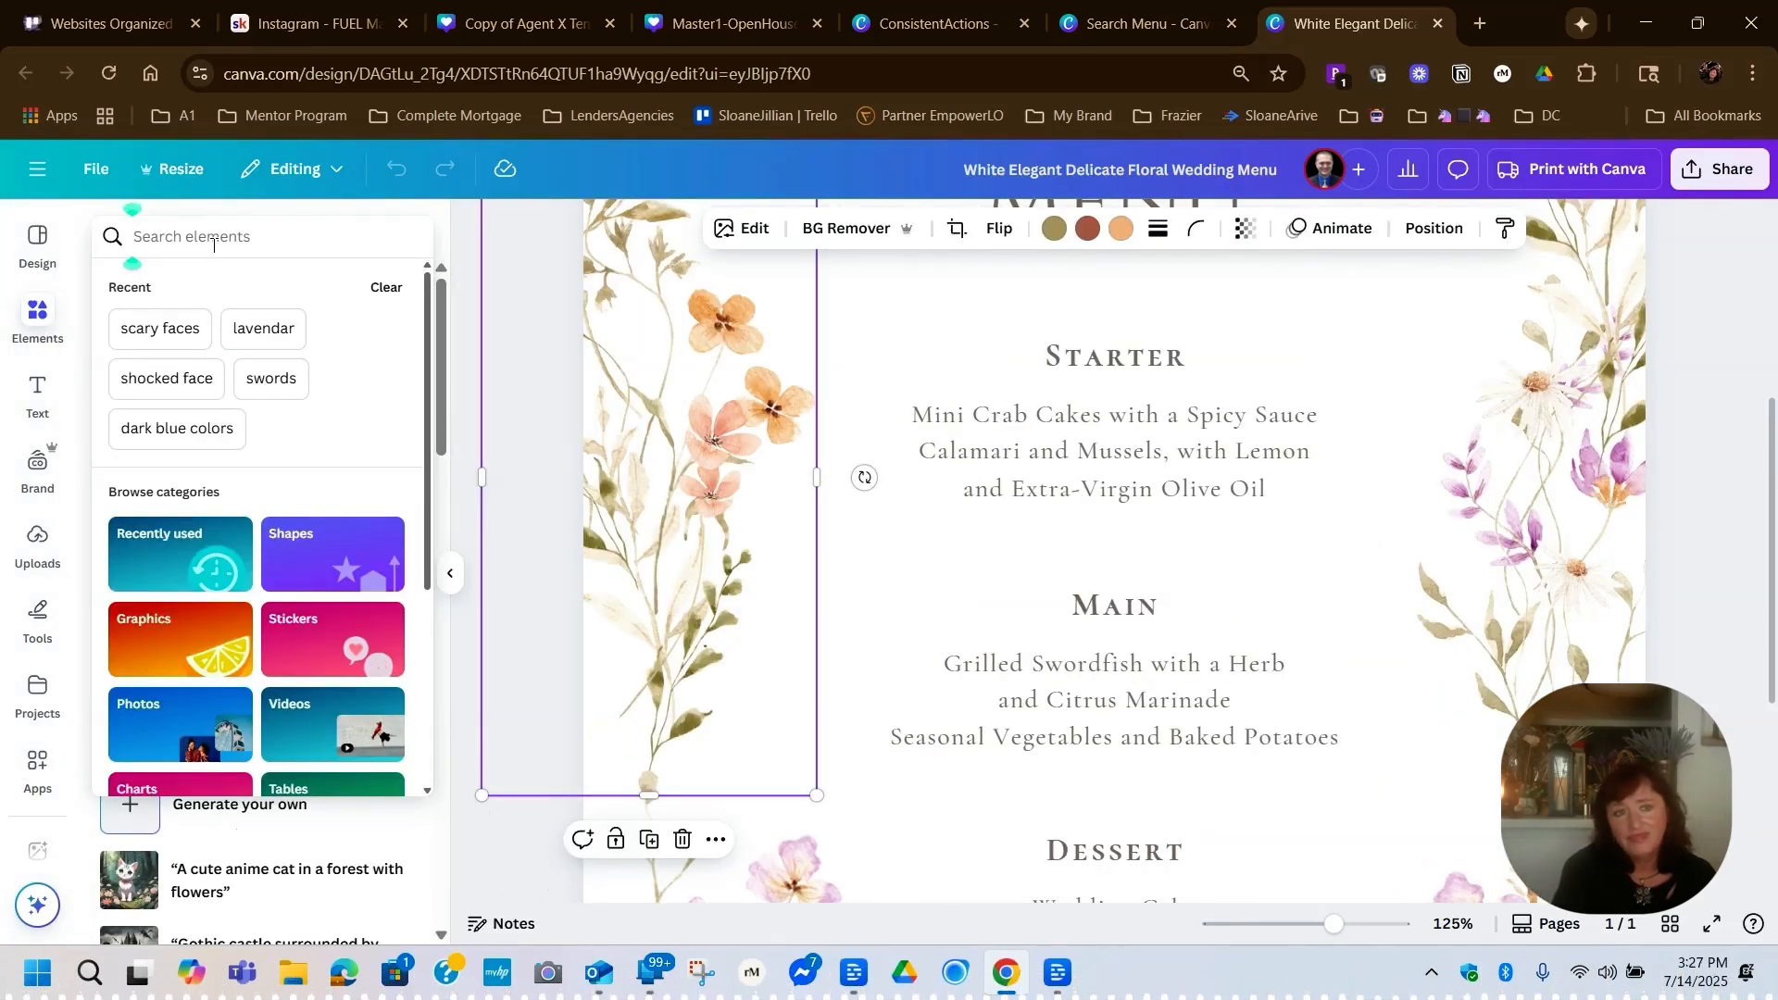
{"action": "type", "text": "blue blowers"}
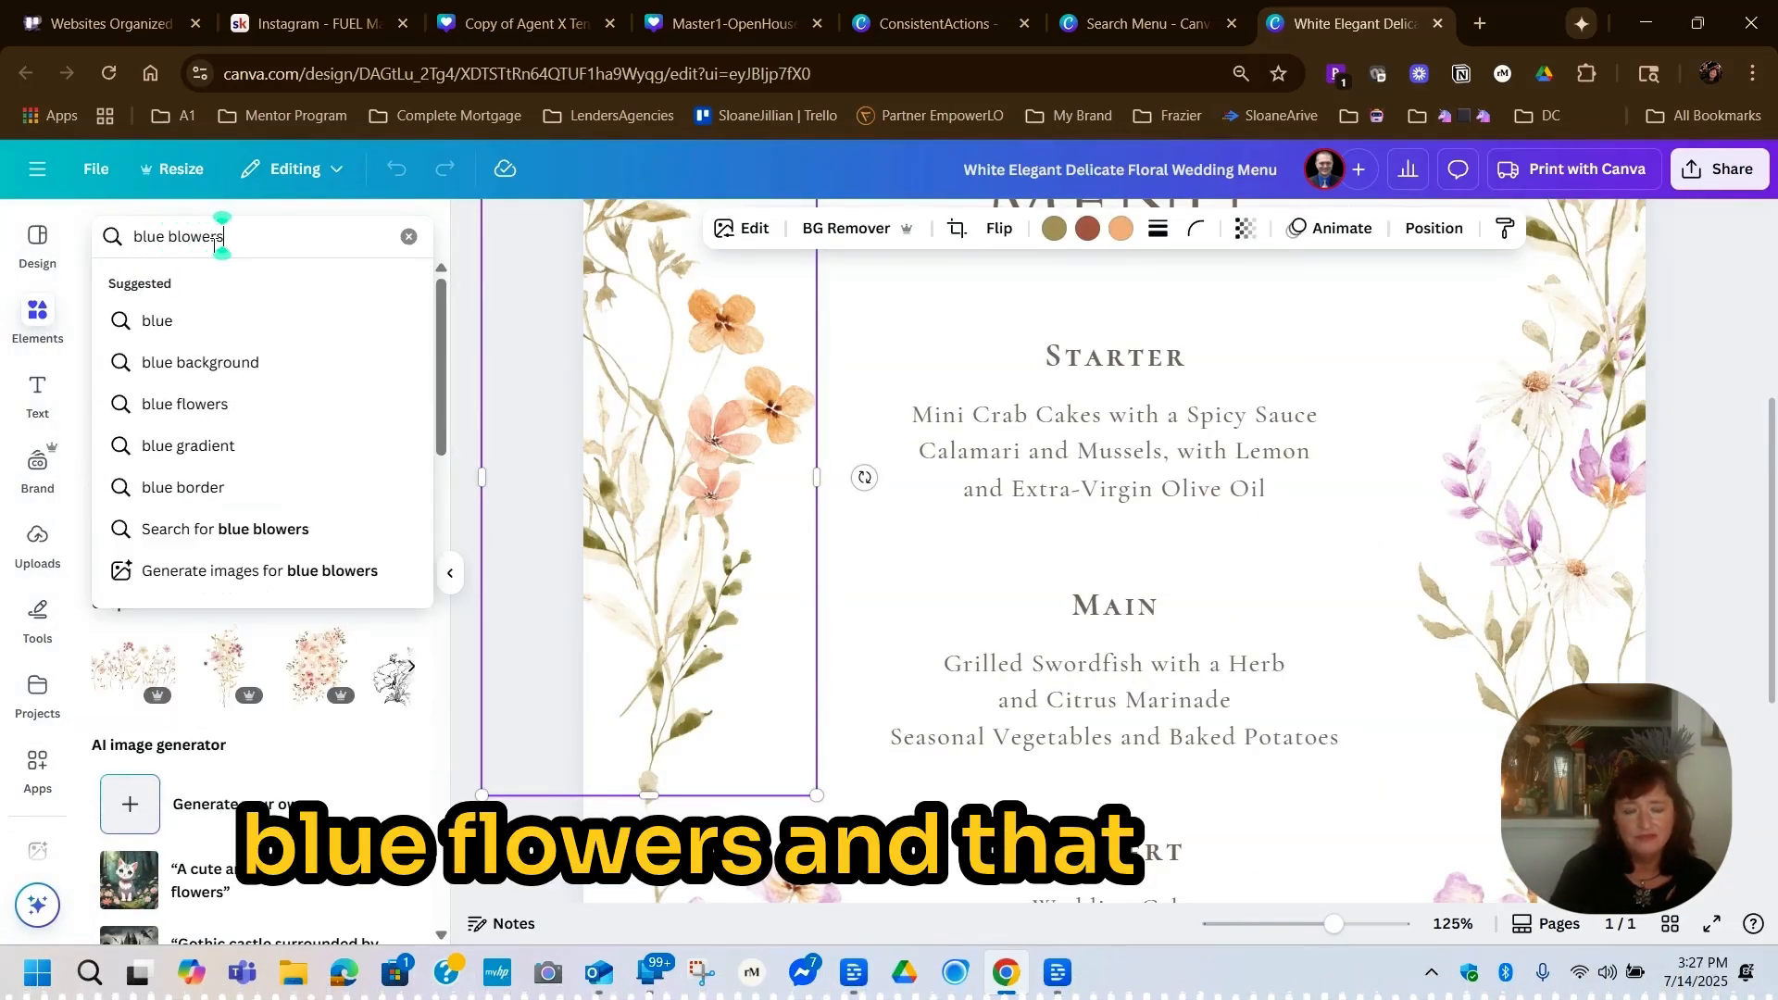
{"action": "key", "text": "Return"}
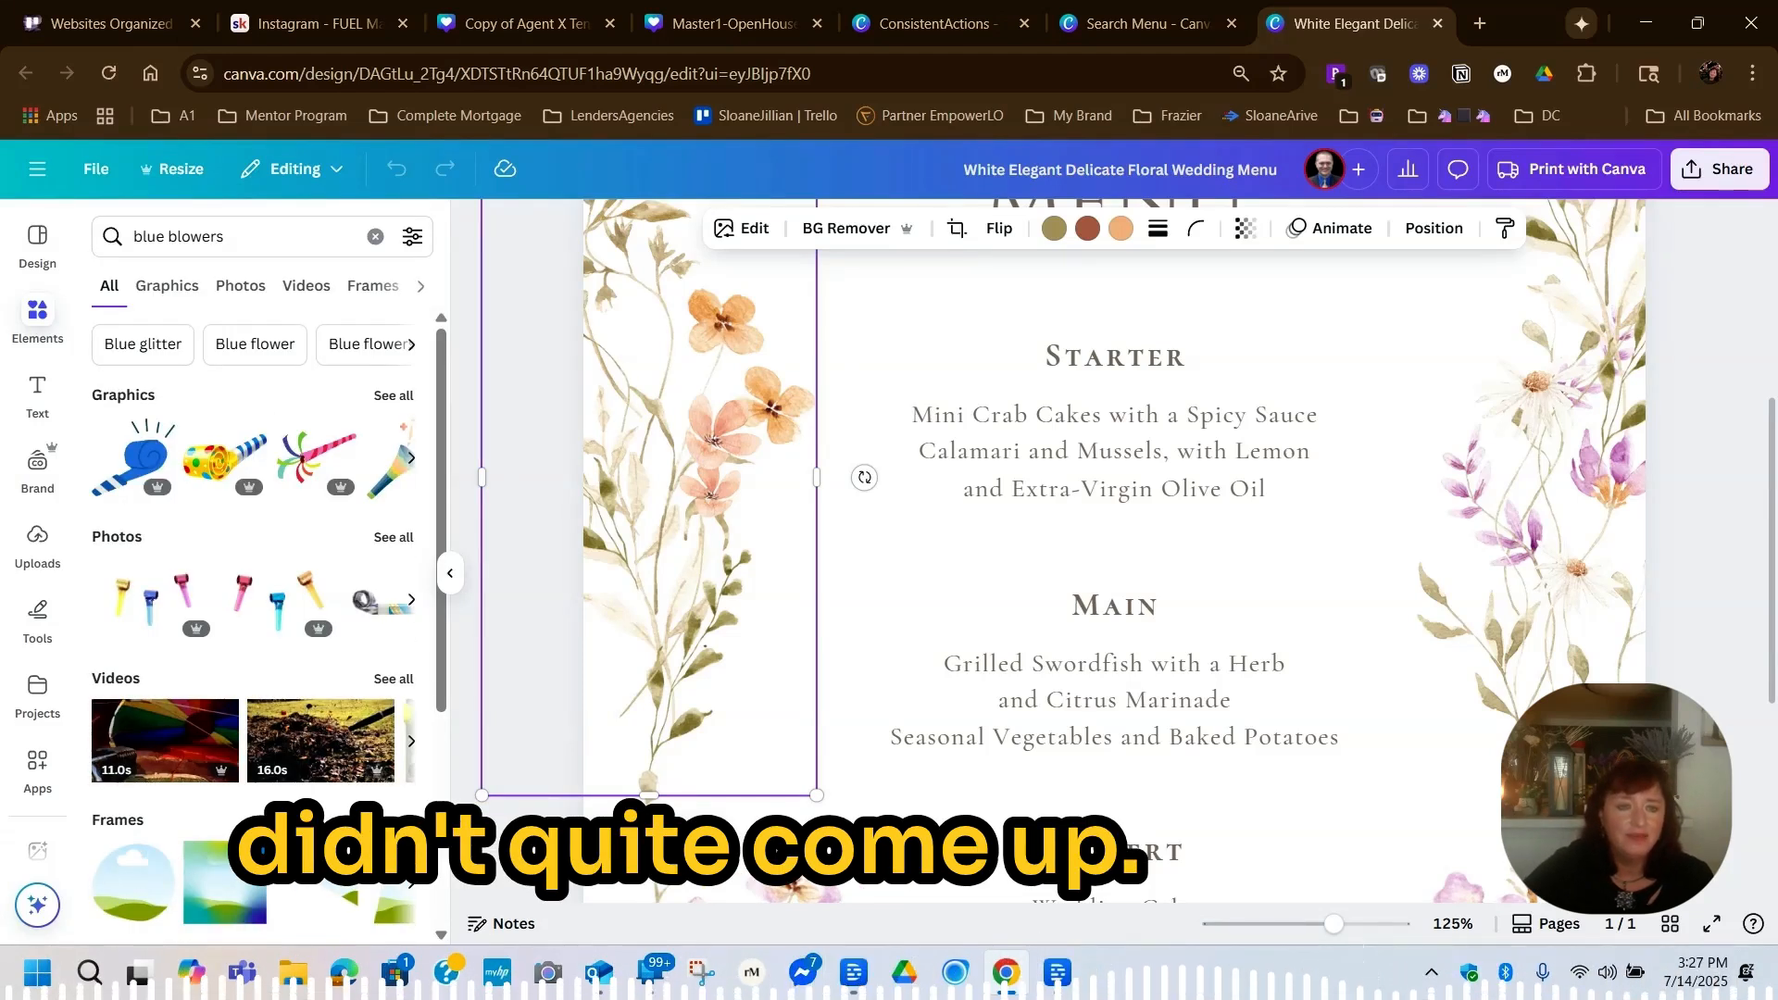
{"action": "left_click", "coordinate": [248, 344]}
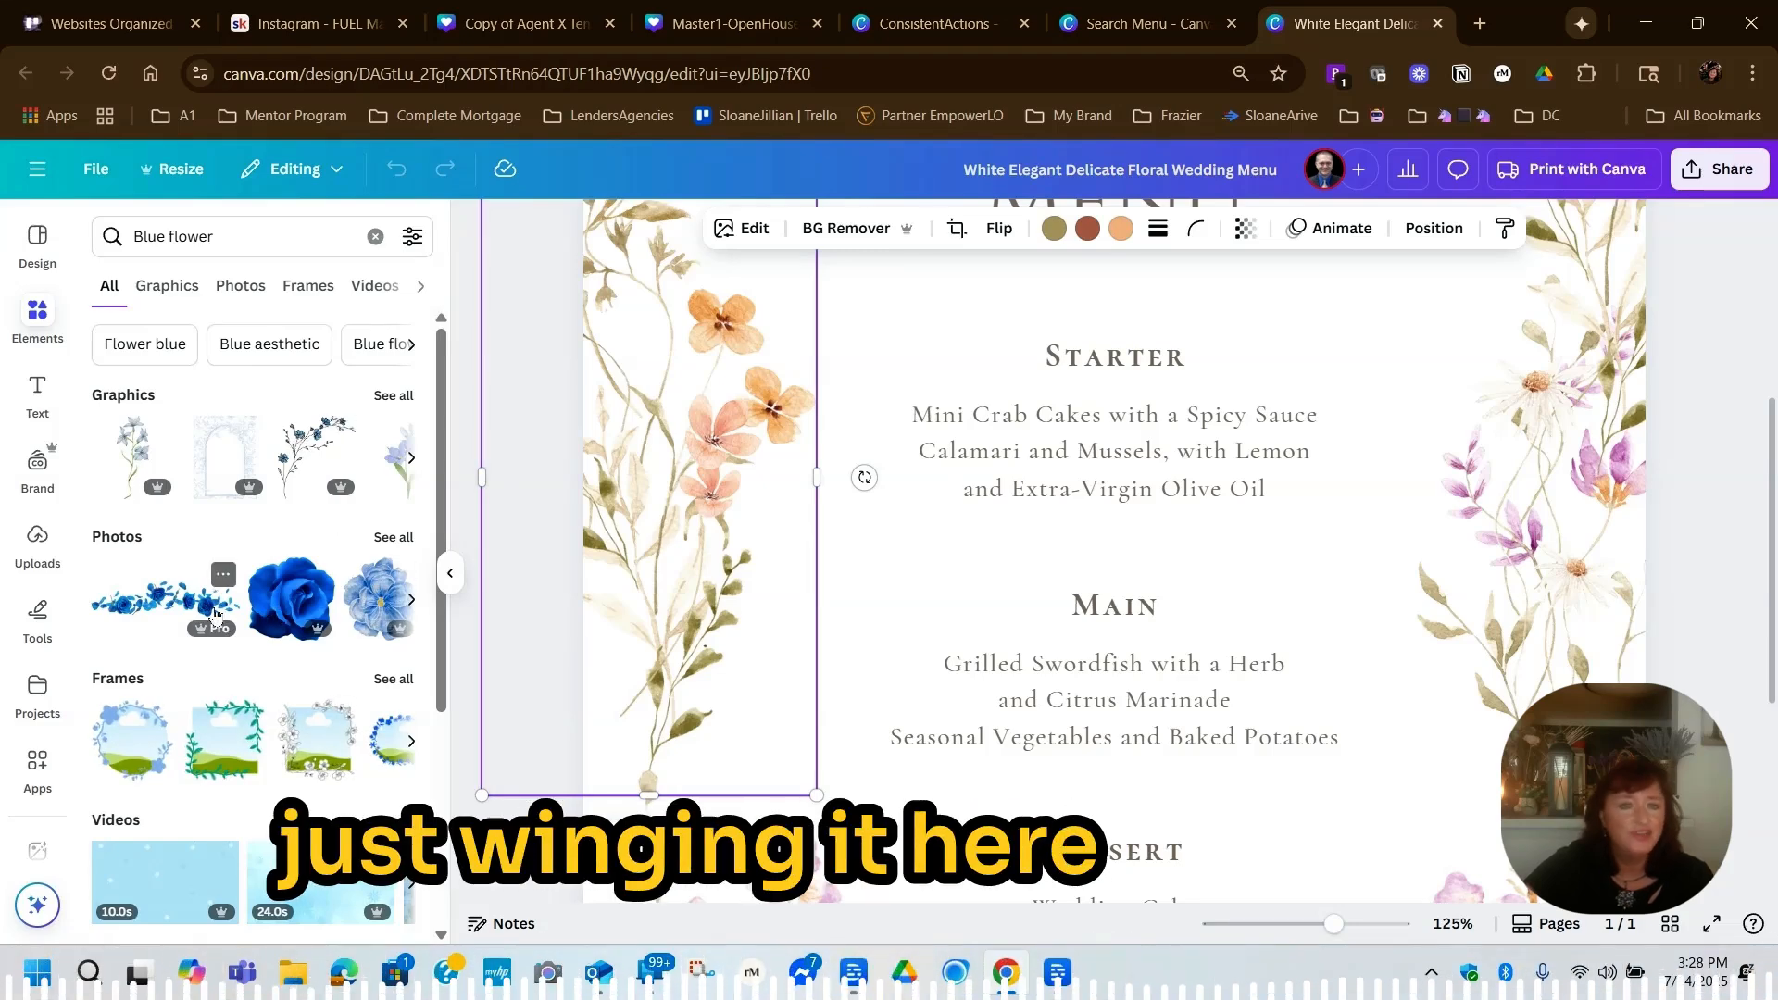
Add the dark-stemmed blue flower branch graphic to the menu and move it clear of the orange floral graphic
{"action": "left_click", "coordinate": [312, 449]}
{"action": "left_click_drag", "start_coordinate": [762, 495], "coordinate": [654, 471]}
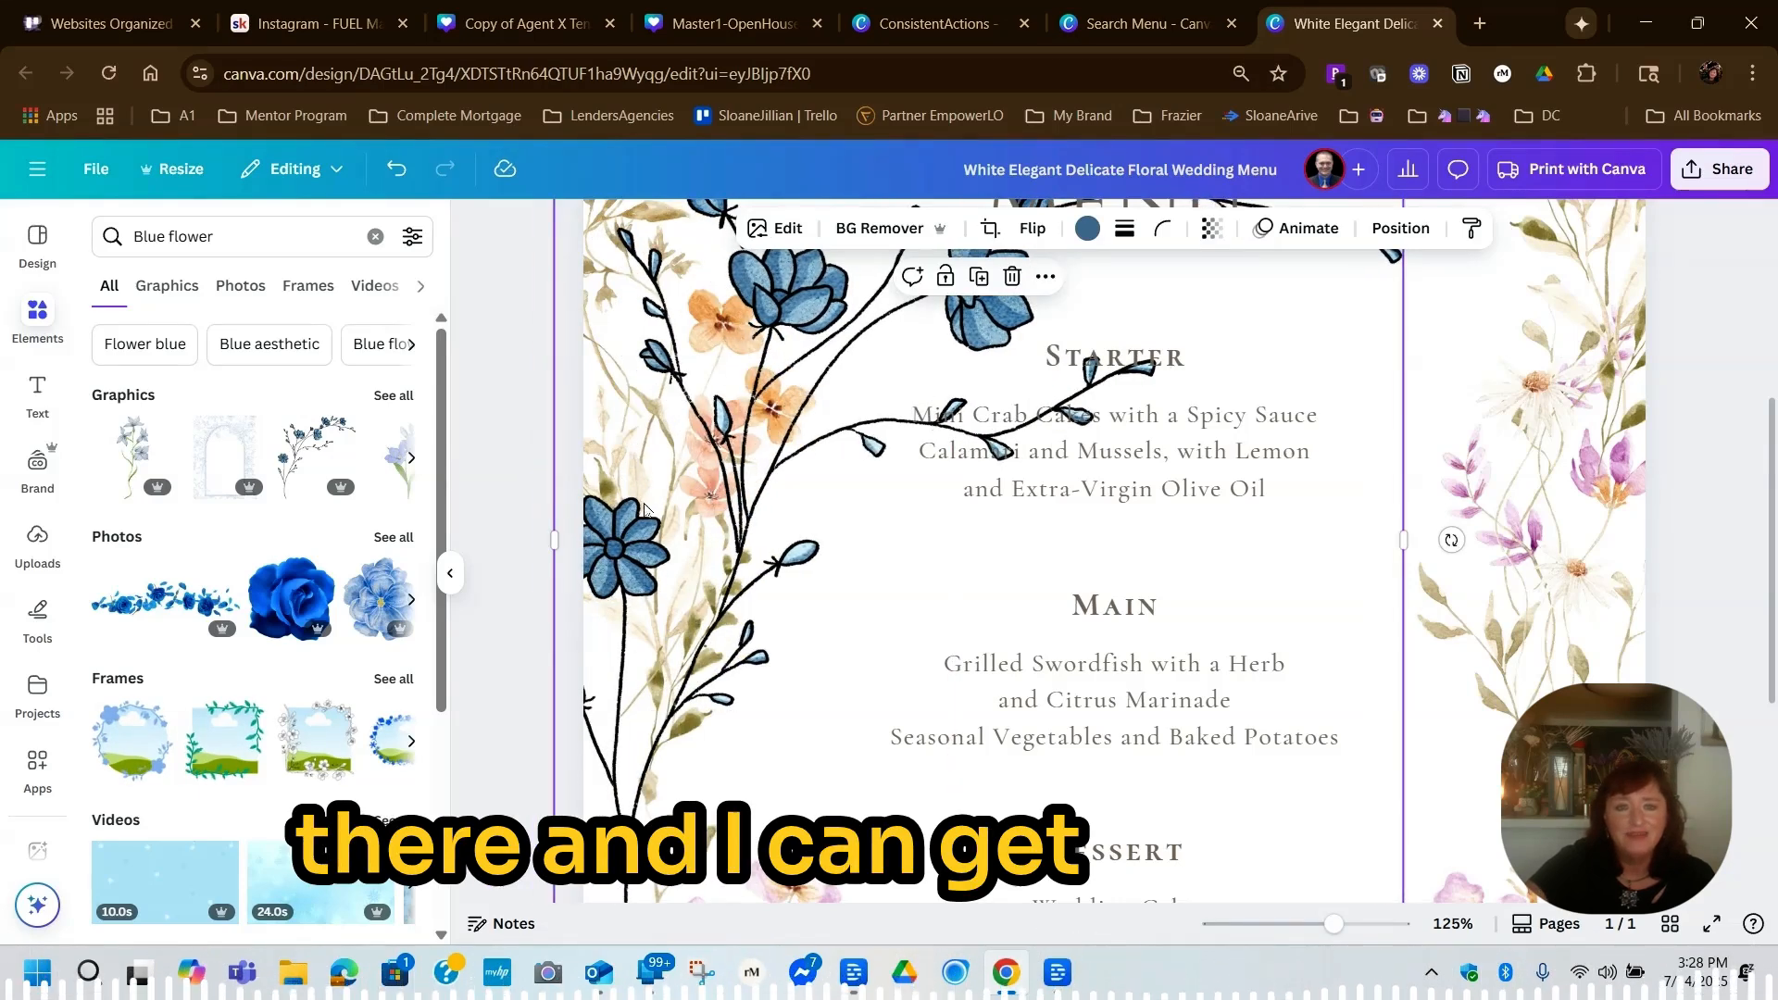
{"action": "mouse_move", "coordinate": [691, 537]}
{"action": "left_mouse_down"}
{"action": "mouse_move", "coordinate": [821, 586]}
{"action": "mouse_move", "coordinate": [1007, 616]}
{"action": "left_mouse_up"}
Delete the orange floral graphic from the left side of the menu
{"action": "left_click", "coordinate": [725, 452]}
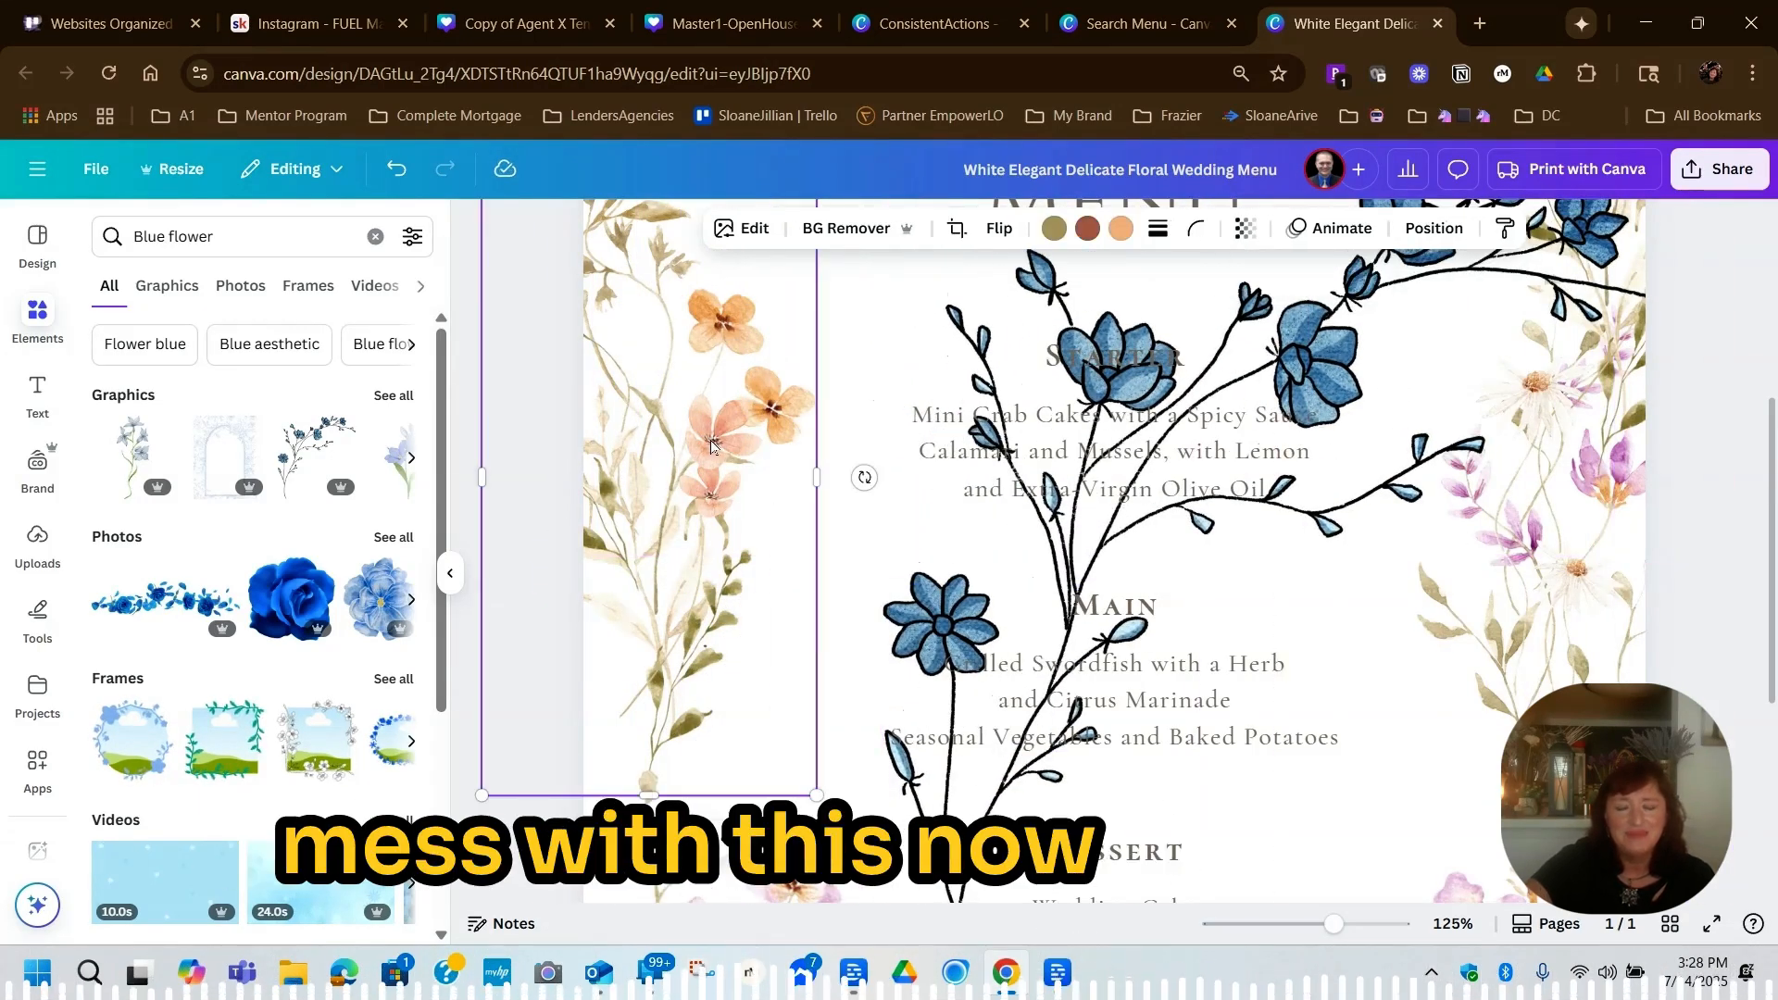
{"action": "right_click", "coordinate": [709, 451]}
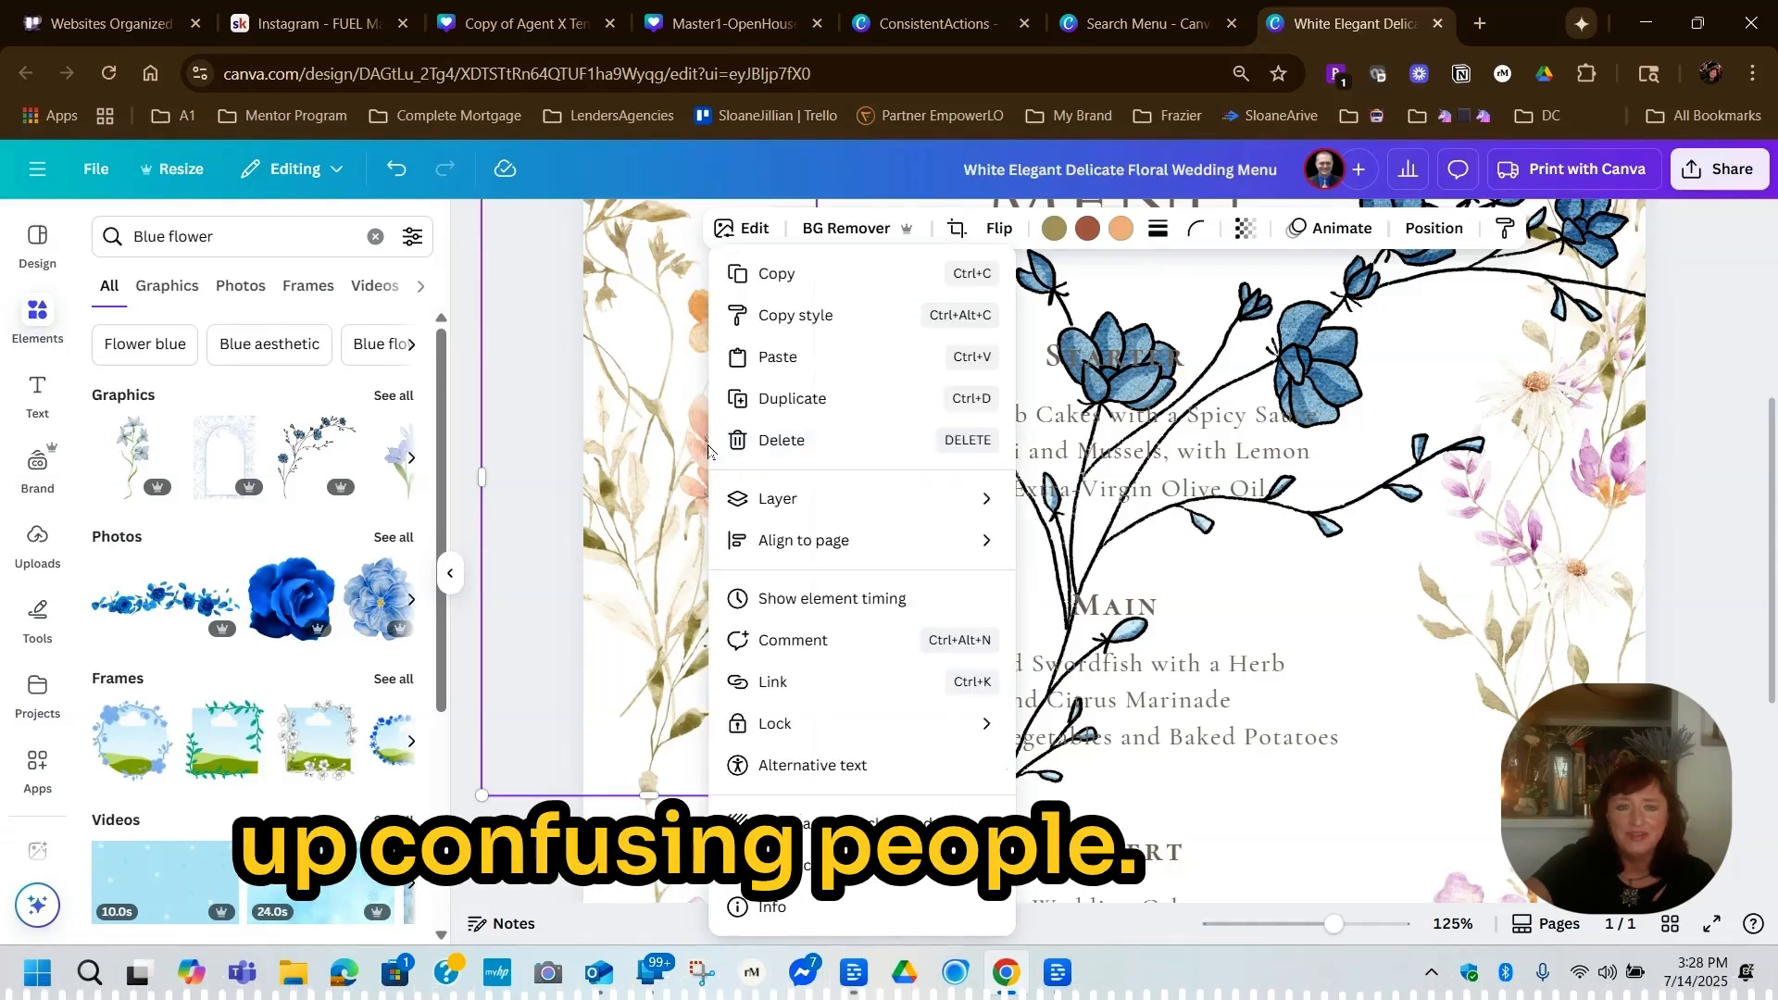
{"action": "left_click", "coordinate": [781, 441]}
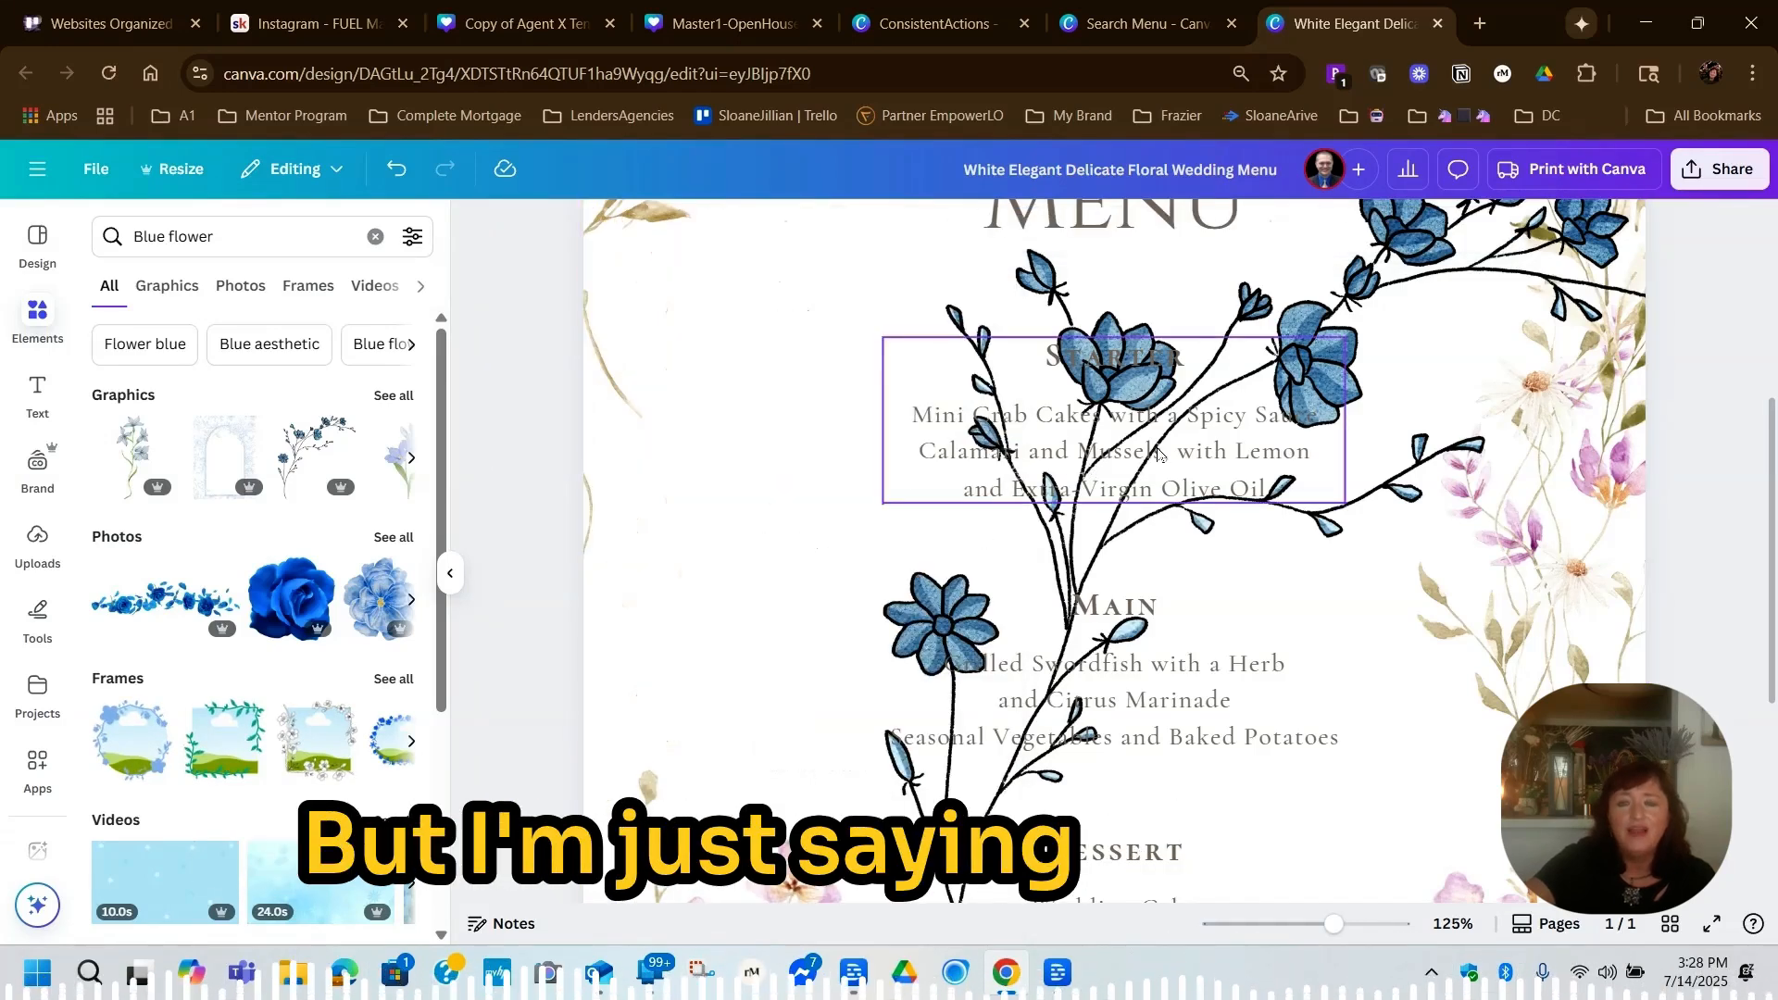
Move the blue flower branch to the menu's left edge and crop in its right side
{"action": "mouse_move", "coordinate": [1039, 541]}
{"action": "left_mouse_down"}
{"action": "mouse_move", "coordinate": [741, 564]}
{"action": "mouse_move", "coordinate": [711, 536]}
{"action": "left_mouse_up"}
{"action": "left_click_drag", "start_coordinate": [744, 511], "coordinate": [751, 558]}
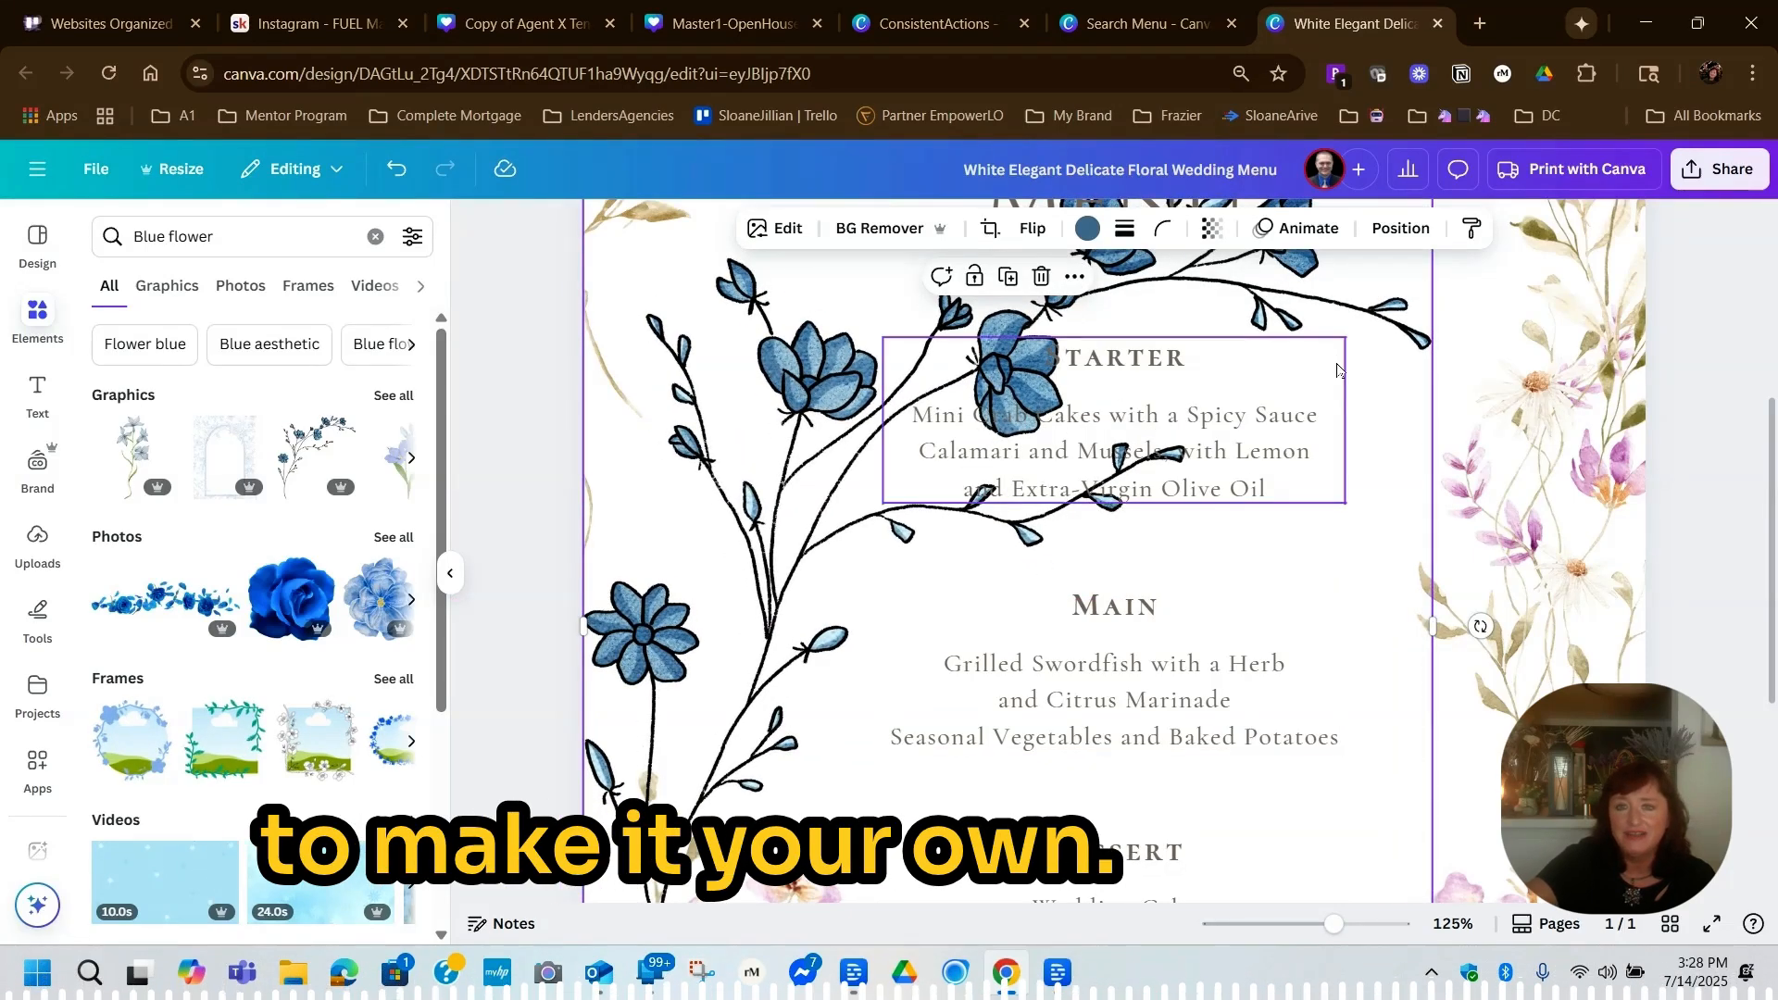
{"action": "left_click", "coordinate": [1122, 398]}
{"action": "left_click", "coordinate": [1072, 348]}
{"action": "left_click", "coordinate": [1423, 326]}
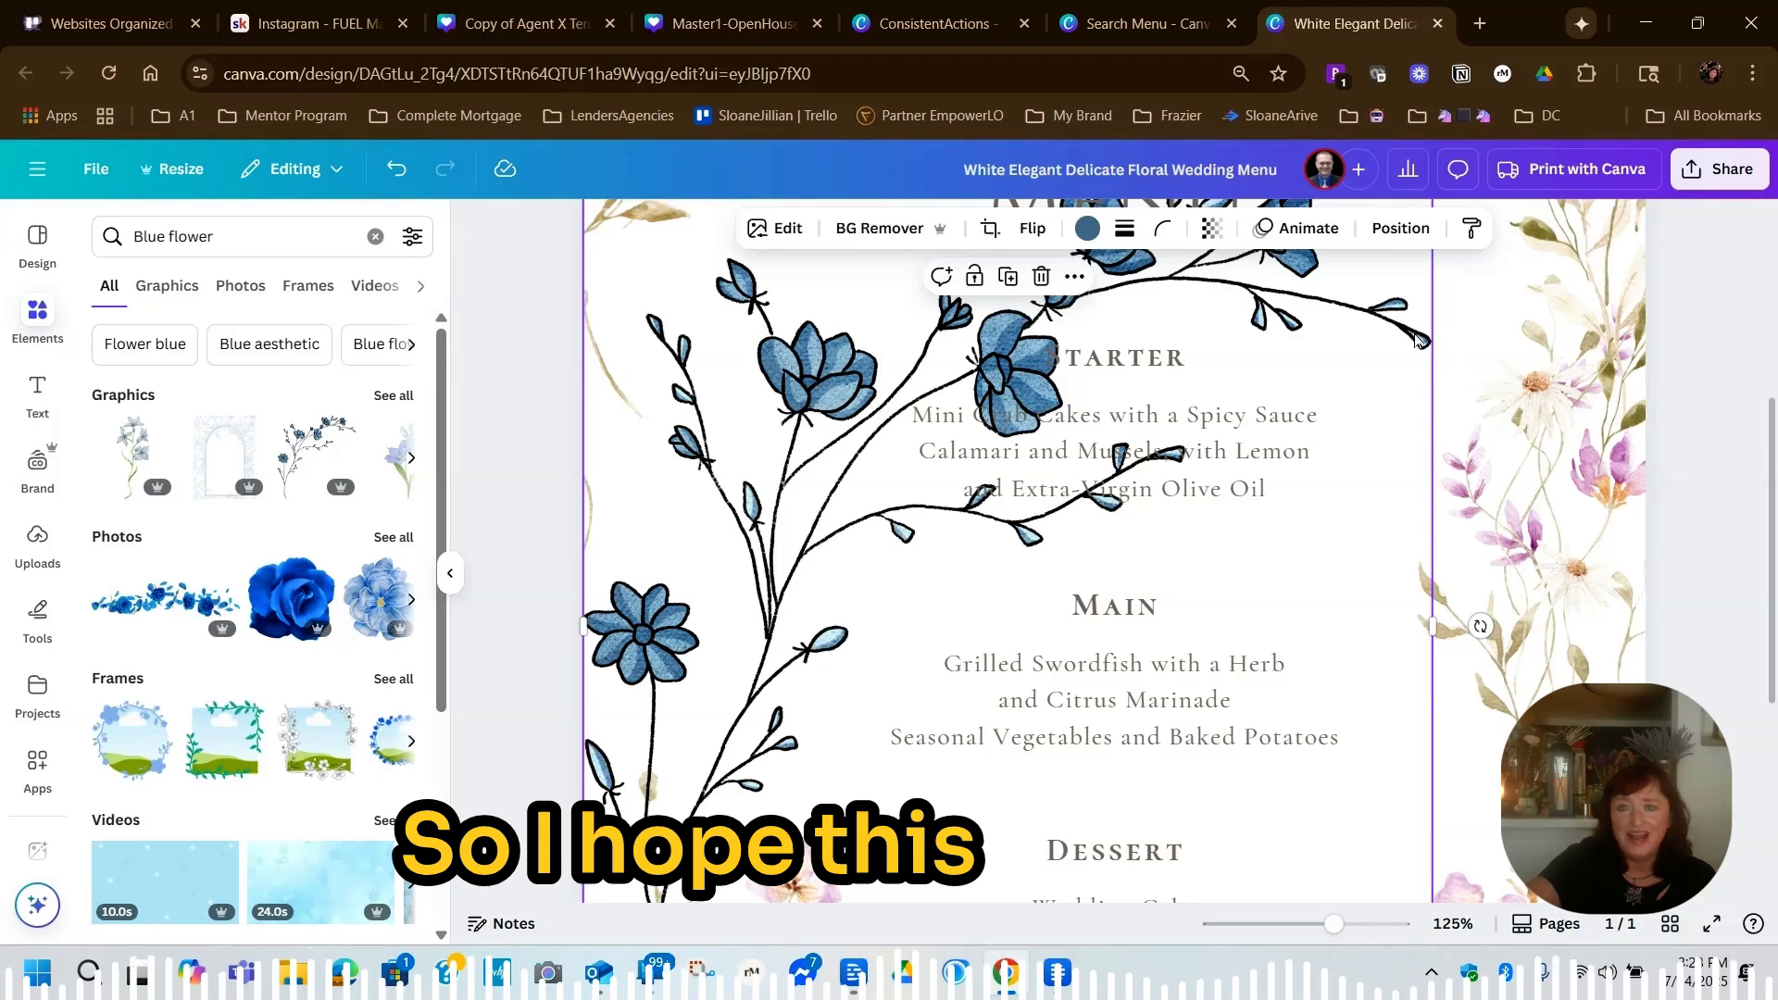
{"action": "left_click_drag", "start_coordinate": [1427, 340], "coordinate": [1228, 430]}
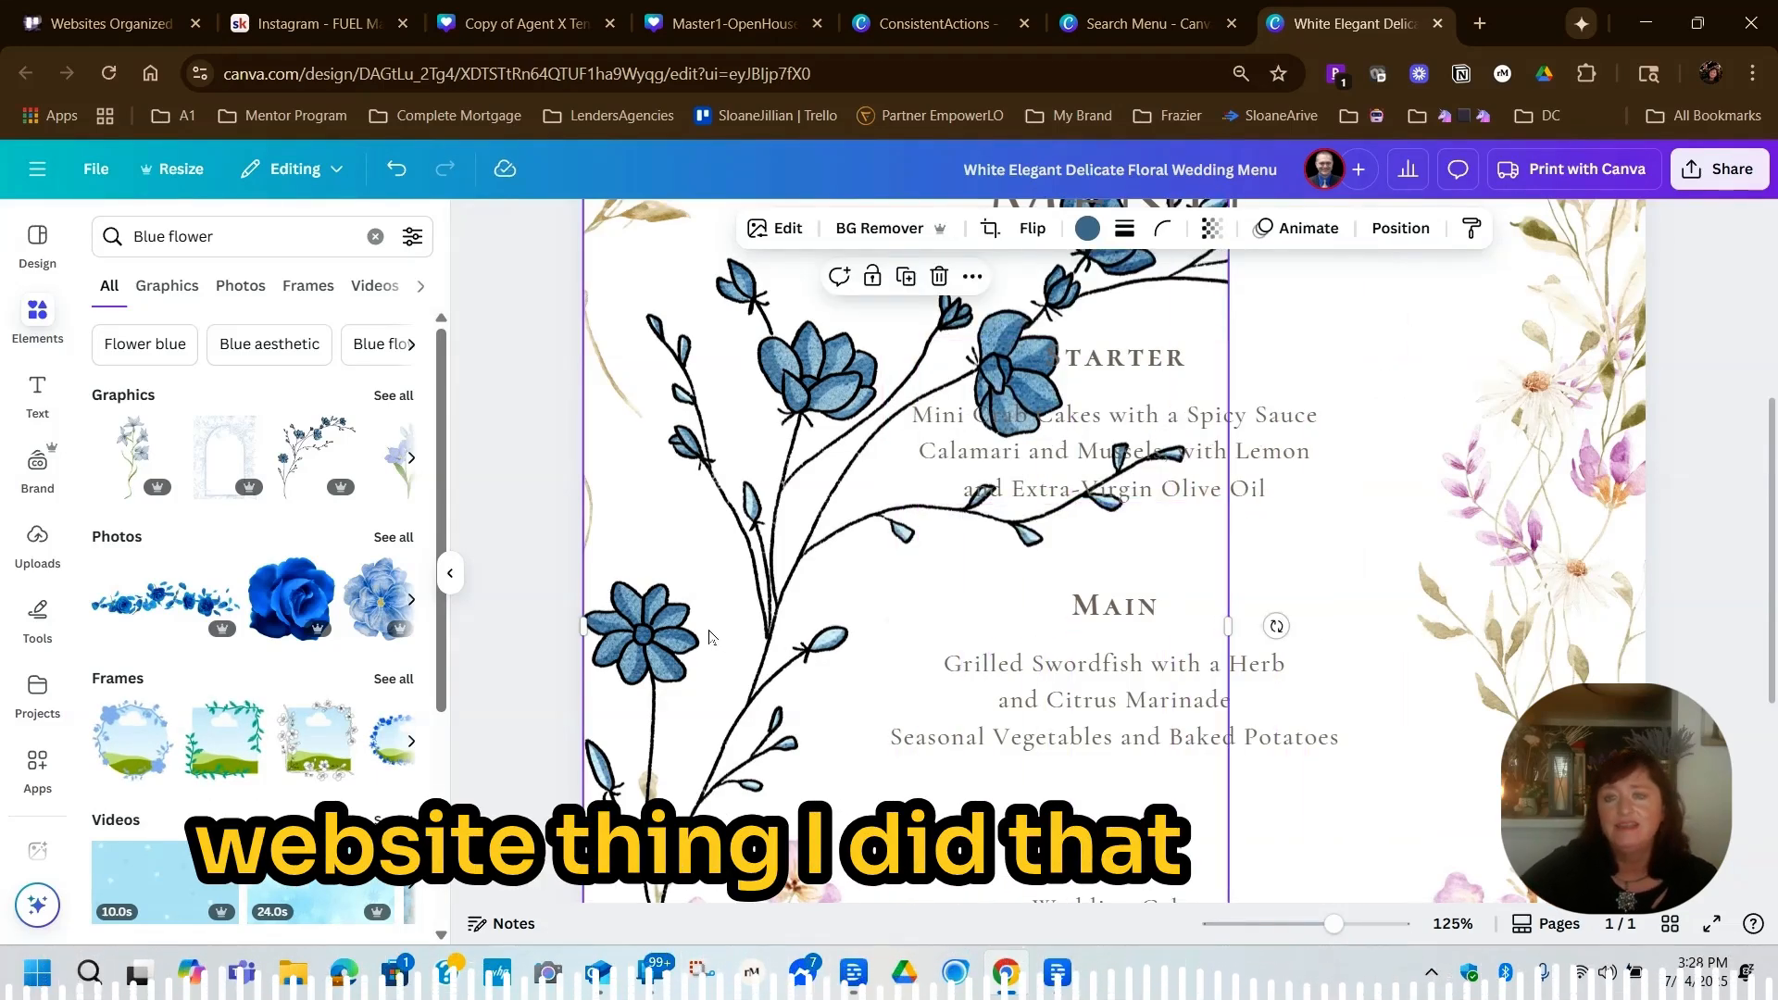